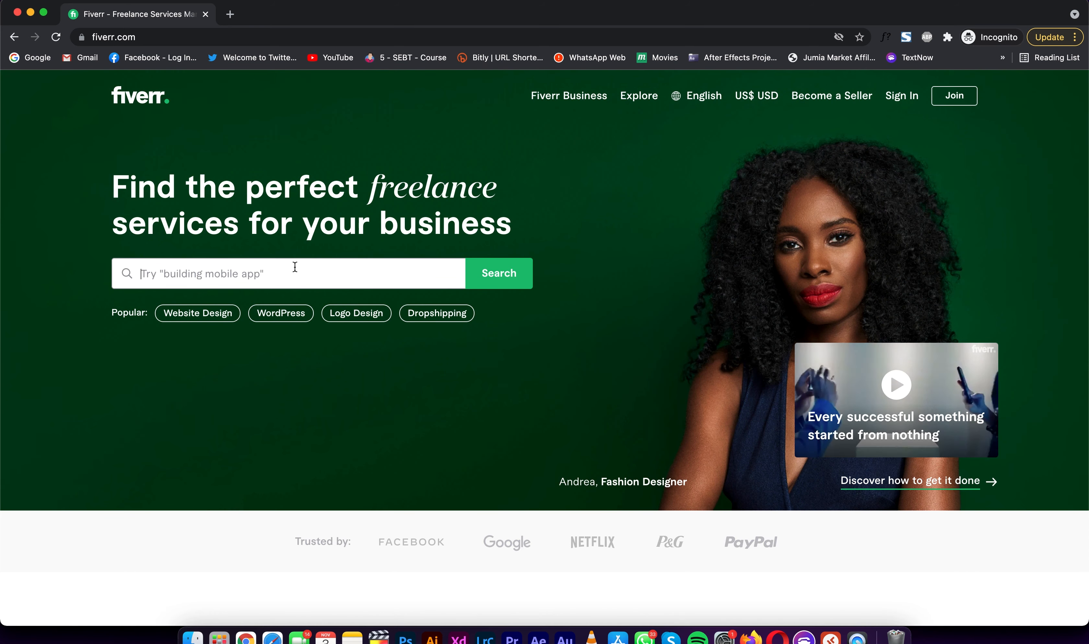
# Open the Sales Copy, Ad Copy, Email Copy and Product Descriptions writing categories in new tabs, and Job Descriptions in the current tab.
pyautogui.moveTo(353, 135)
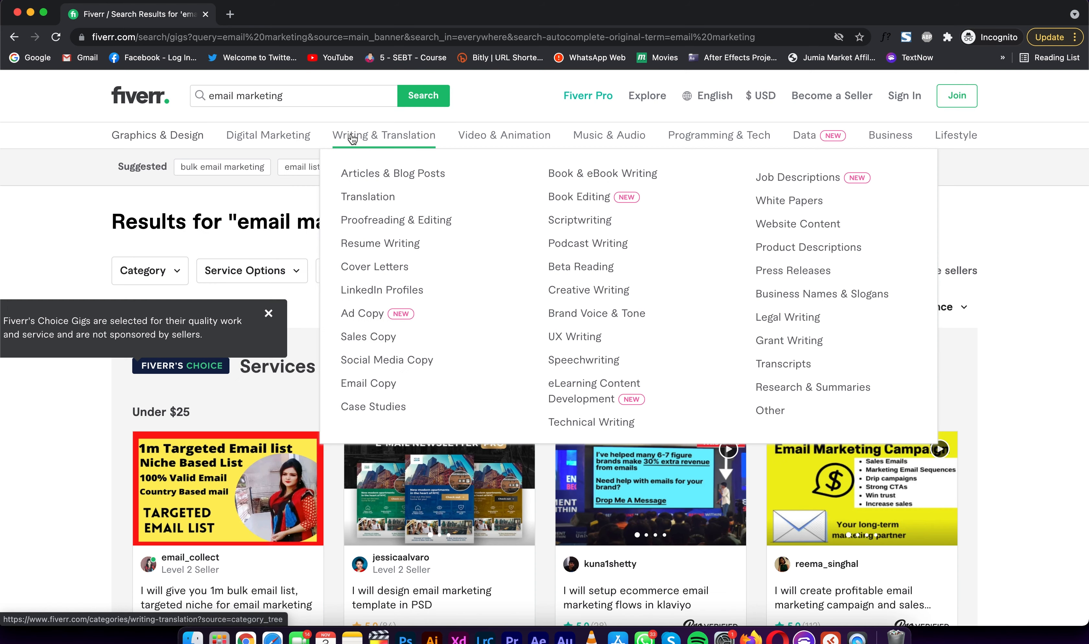
pyautogui.keyDown('super'); pyautogui.click(371, 345); pyautogui.keyUp('super')
pyautogui.keyDown('super'); pyautogui.click(365, 314); pyautogui.keyUp('super')
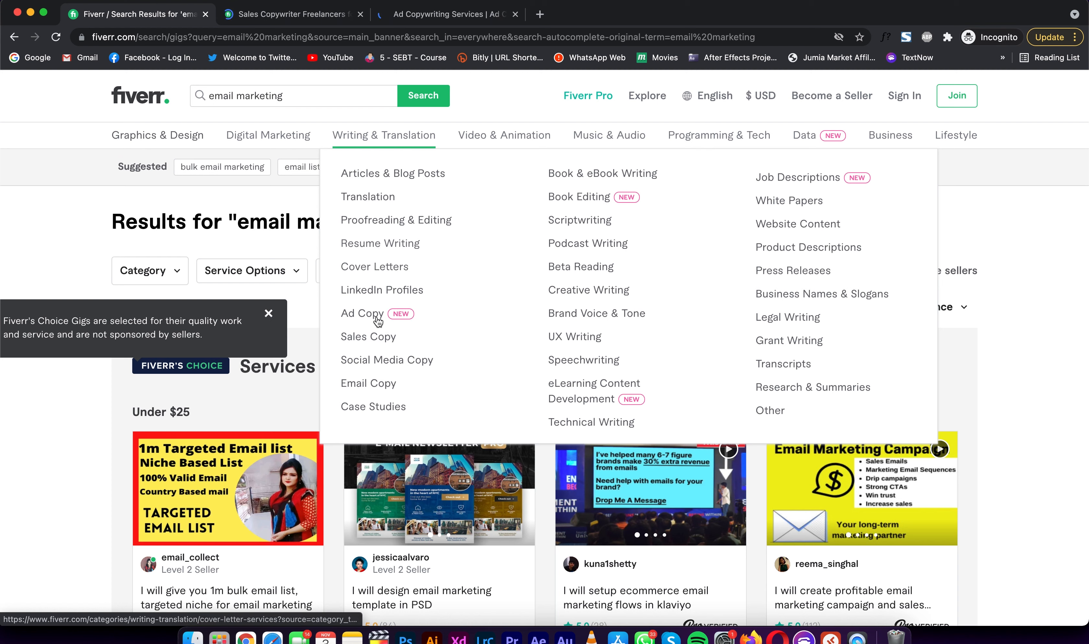
pyautogui.keyDown('super'); pyautogui.click(377, 388); pyautogui.keyUp('super')
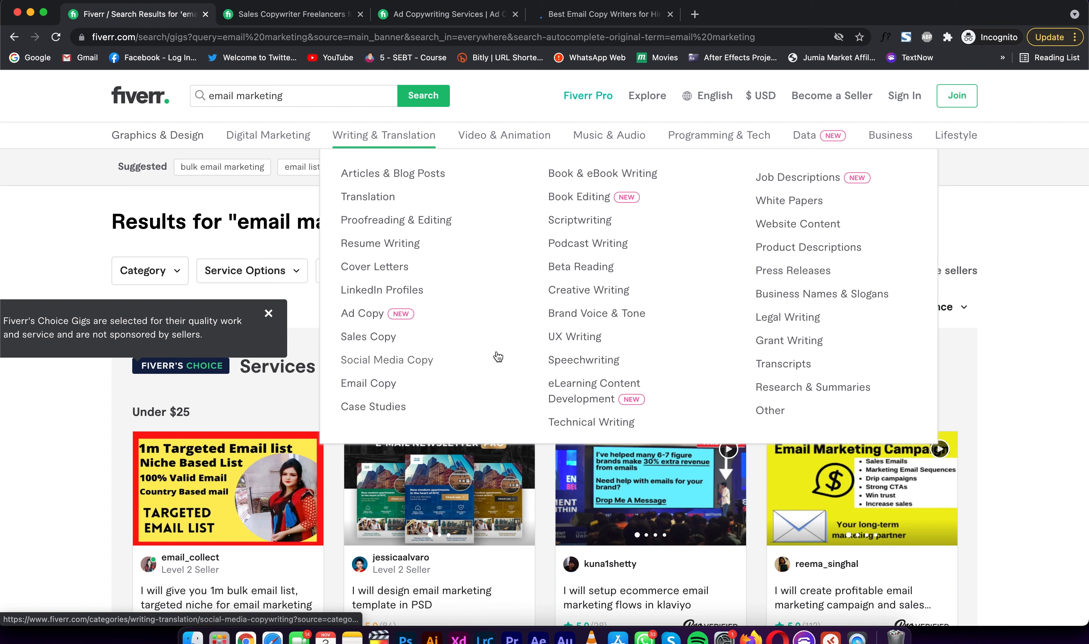
pyautogui.keyDown('super'); pyautogui.click(789, 248); pyautogui.keyUp('super')
pyautogui.click(781, 179)
# Review the number of available services and the gig listings with their prices in the Sales Copy category.
pyautogui.hotkey('ctrl', 'Tab')
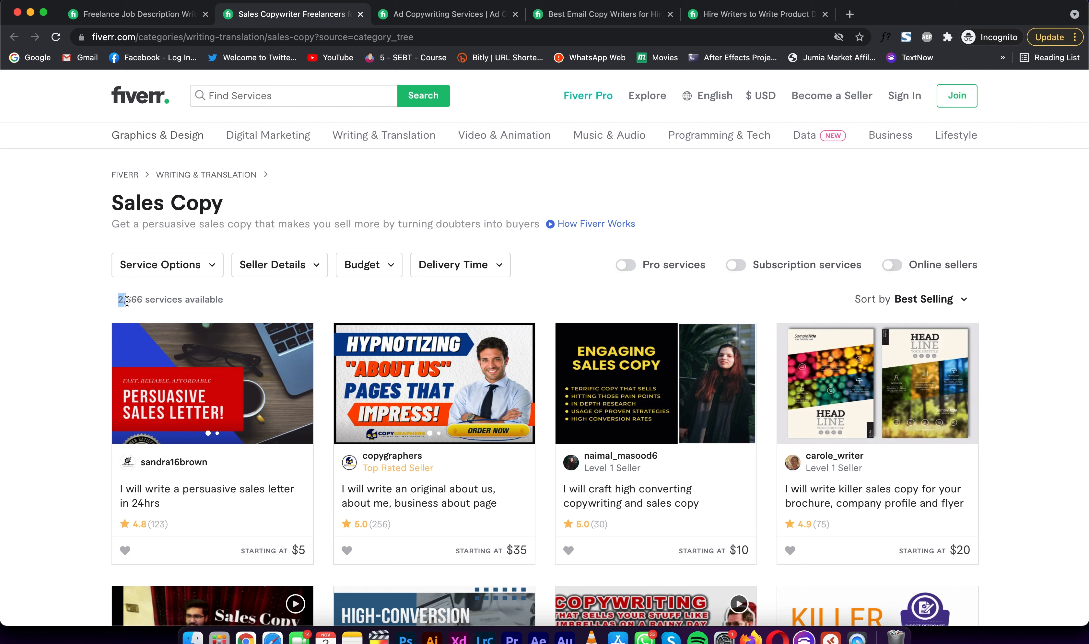
pyautogui.moveTo(127, 302); pyautogui.dragTo(163, 301)
pyautogui.click(258, 302)
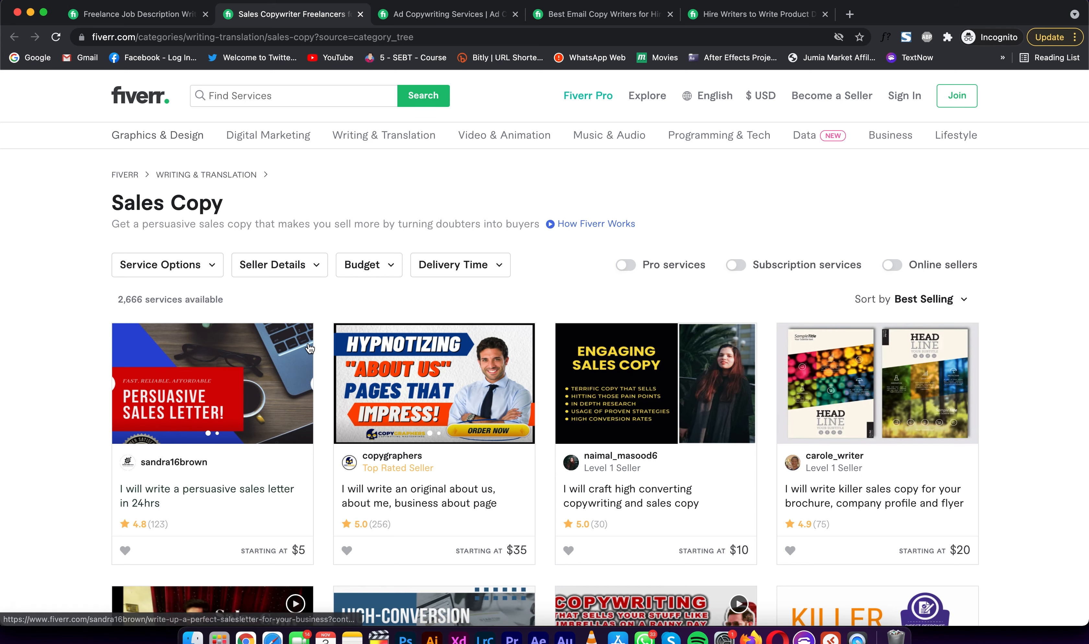
pyautogui.scroll(-4, 310, 350)
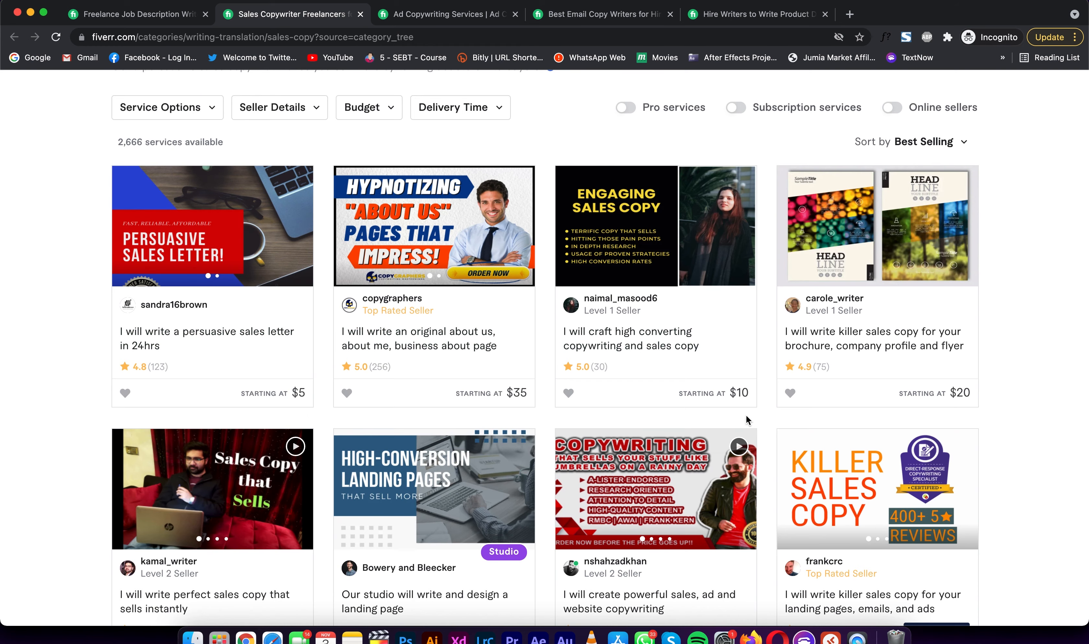
pyautogui.scroll(-7, 989, 416)
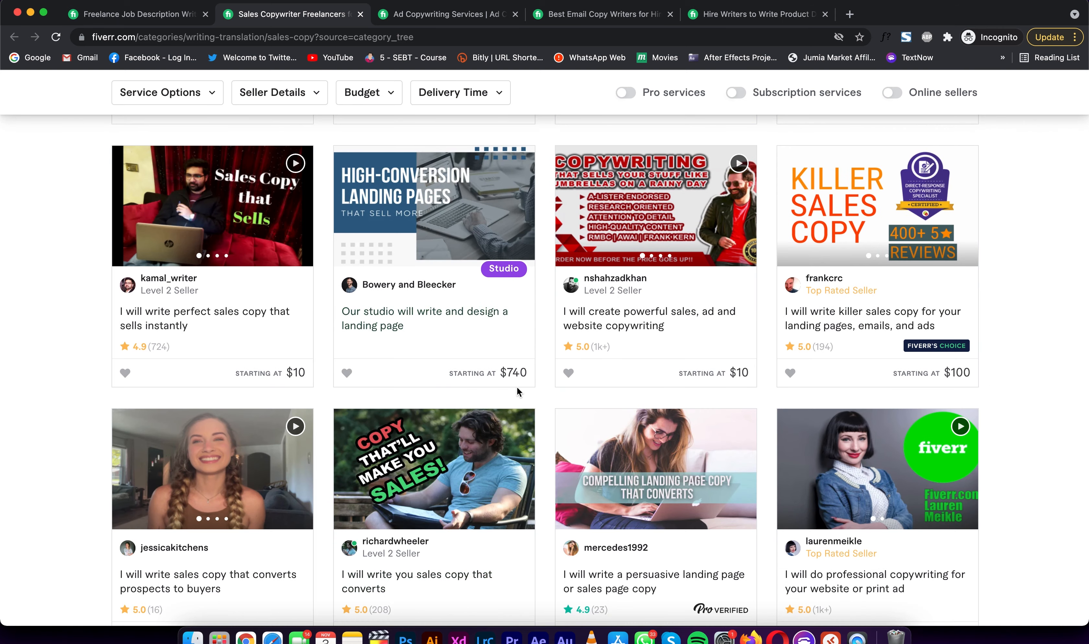
pyautogui.scroll(-2, 923, 399)
pyautogui.scroll(-2, 924, 399)
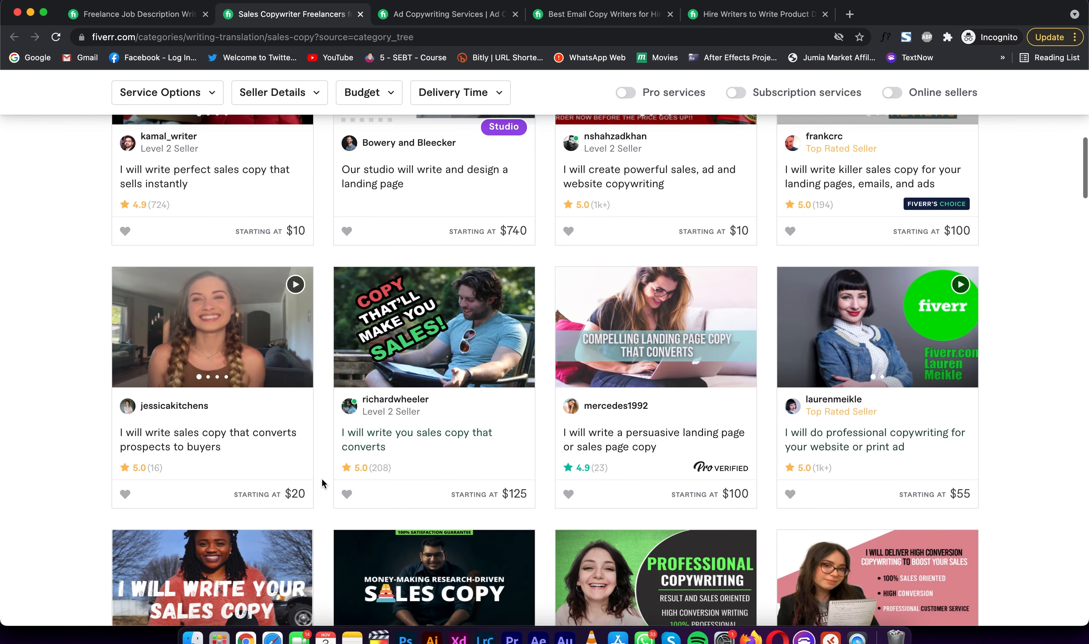
pyautogui.scroll(10, 323, 340)
# Review the Ad Copy category's number of available services and its gig listings.
pyautogui.click(430, 14)
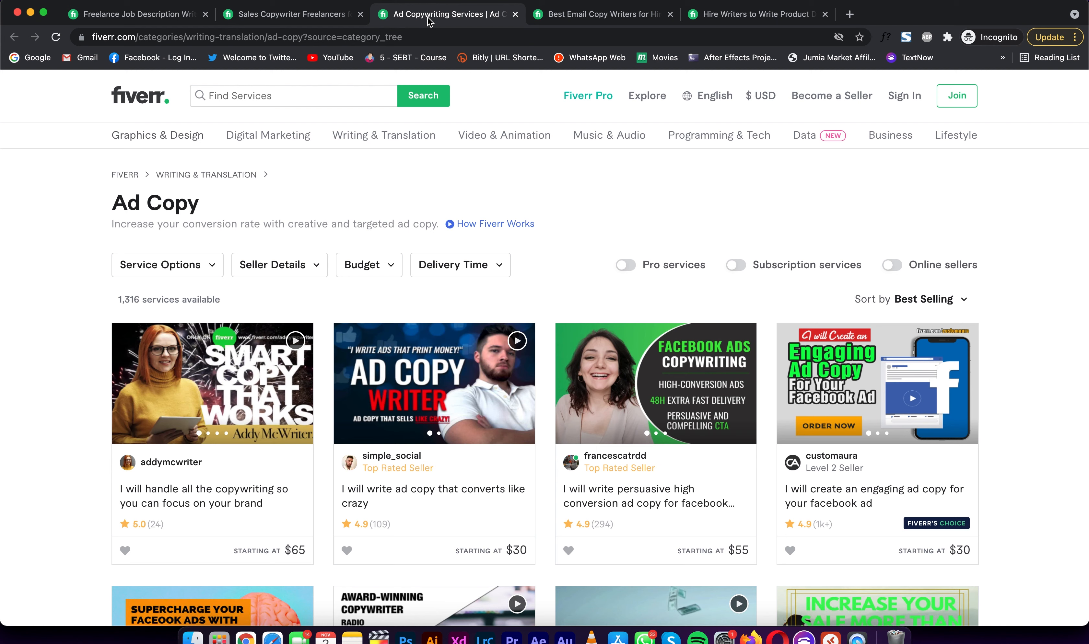
pyautogui.moveTo(110, 204); pyautogui.dragTo(188, 204)
pyautogui.moveTo(118, 300); pyautogui.dragTo(129, 299)
pyautogui.scroll(-2, 62, 509)
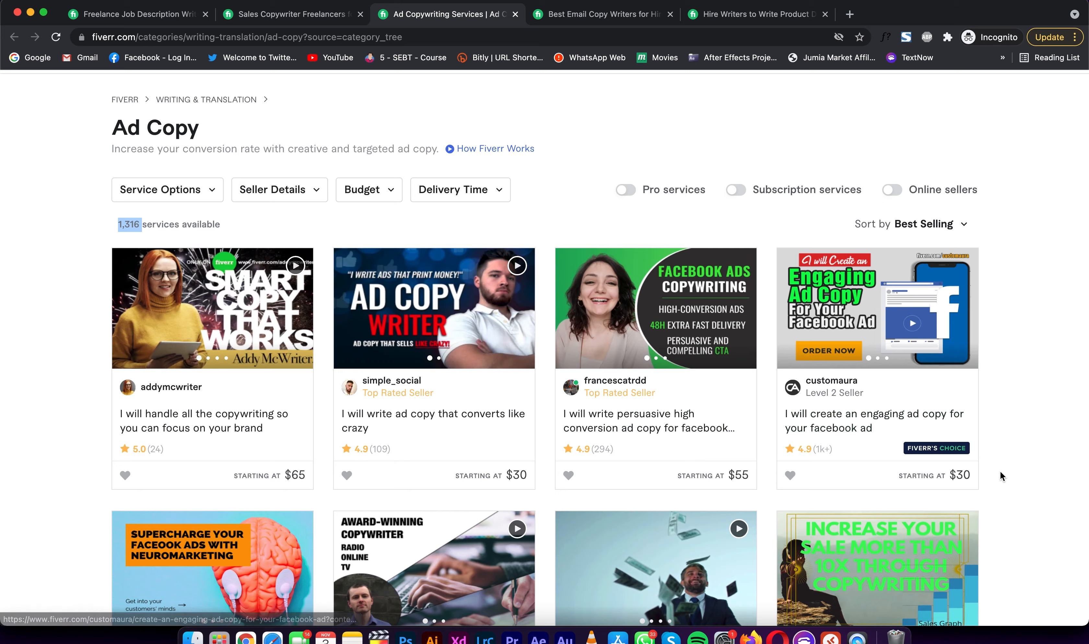
pyautogui.scroll(-5, 1003, 466)
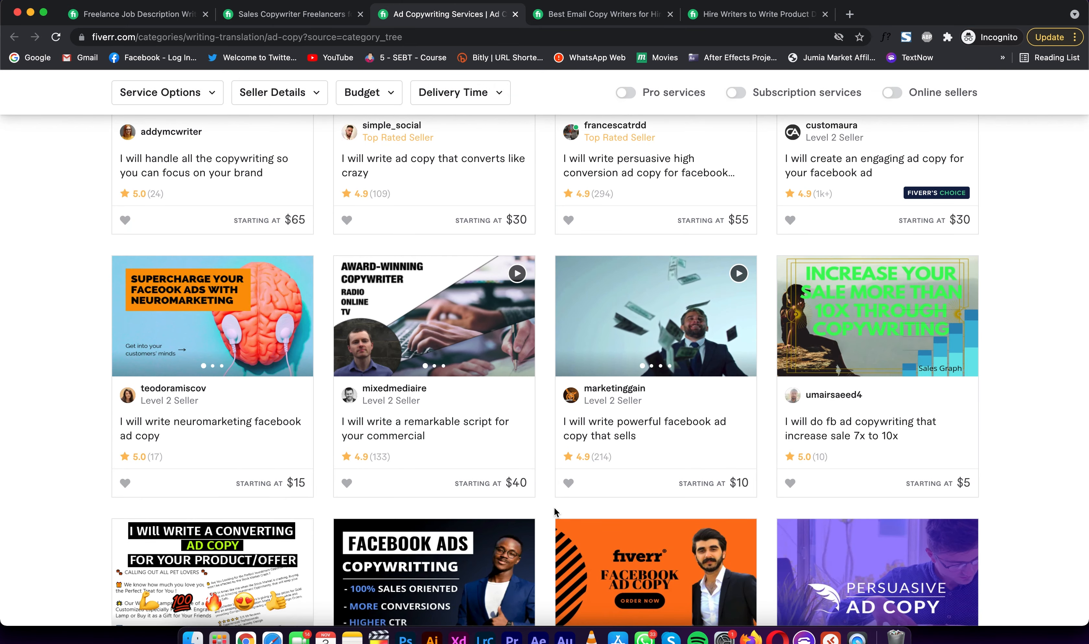
pyautogui.scroll(6, 985, 442)
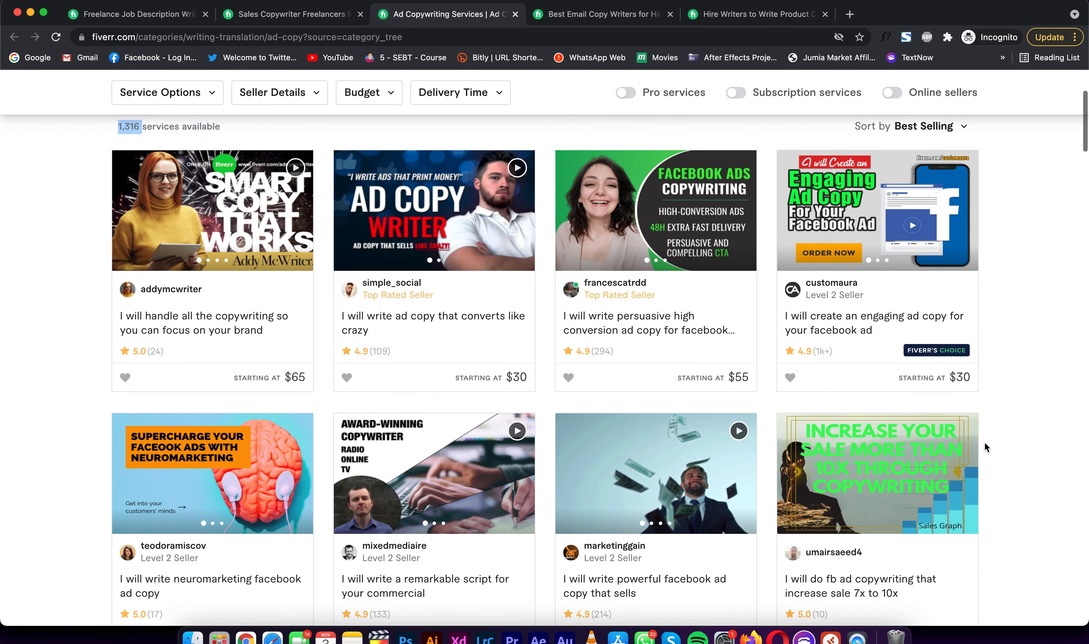
pyautogui.scroll(2, 984, 446)
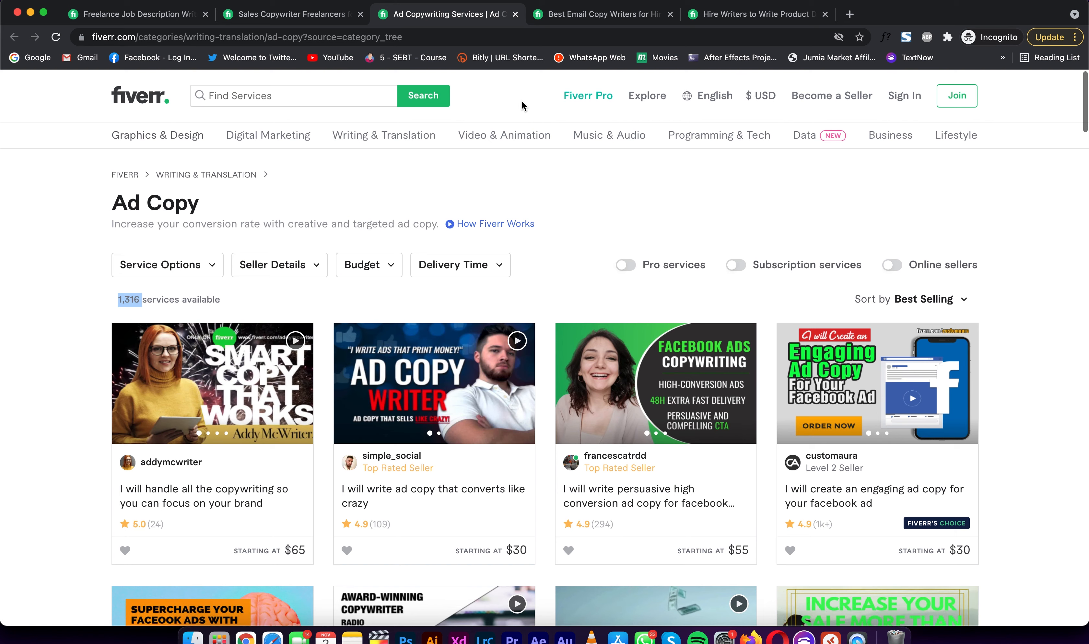
# Check how many services are available in the Email Copy and Product Descriptions categories.
pyautogui.click(583, 15)
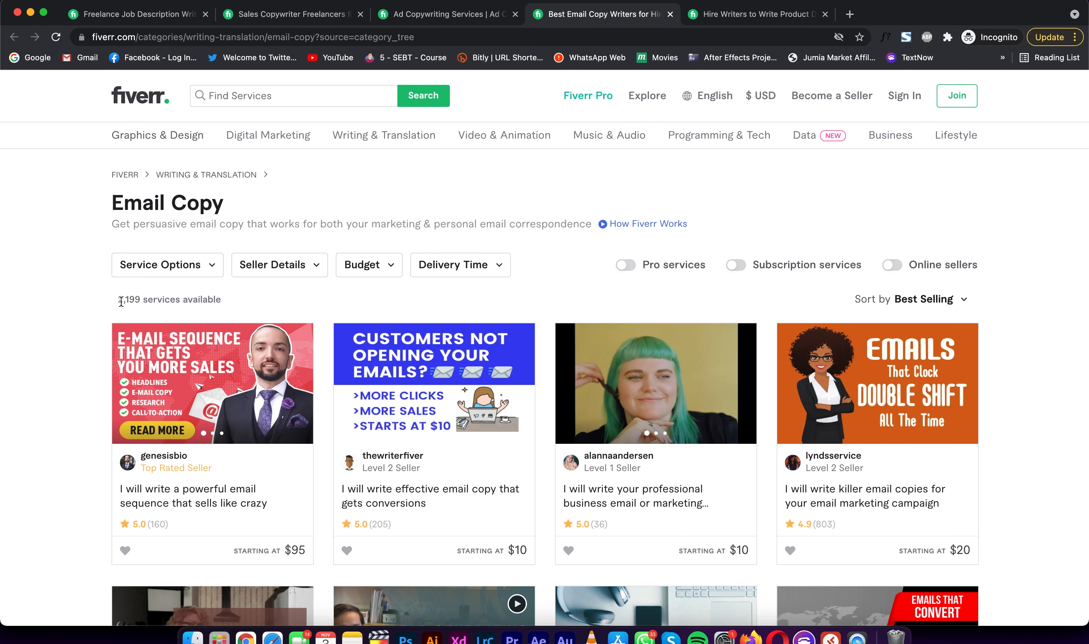
pyautogui.moveTo(120, 302); pyautogui.dragTo(135, 303)
pyautogui.click(736, 17)
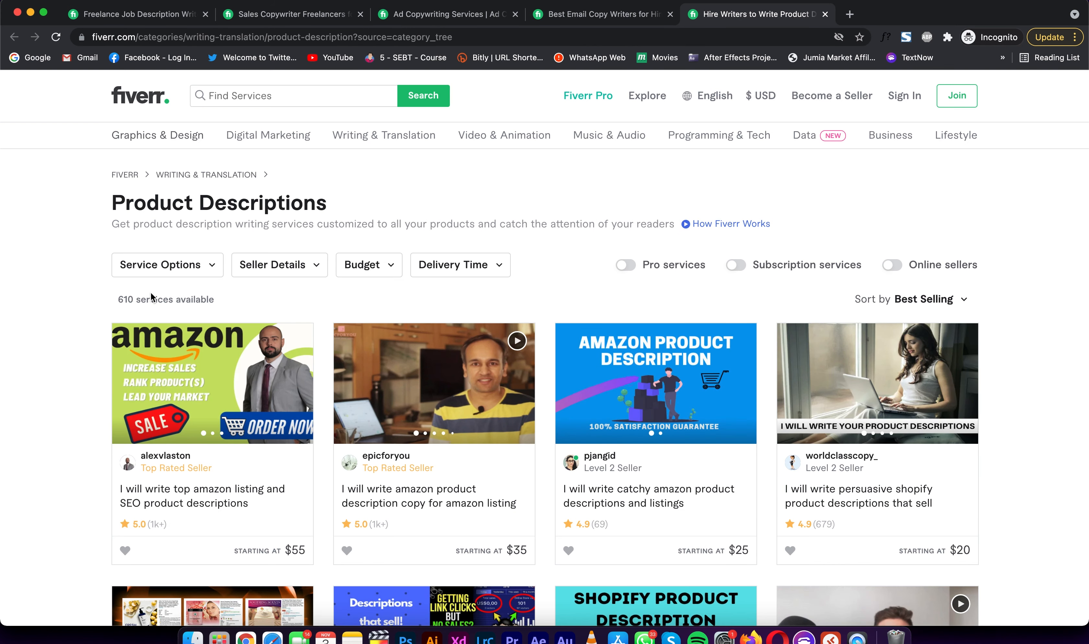
pyautogui.moveTo(119, 301); pyautogui.dragTo(126, 301)
pyautogui.click(135, 300)
# Browse the Product Descriptions gigs and examine their titles, ratings and starting prices.
pyautogui.scroll(-3, 309, 396)
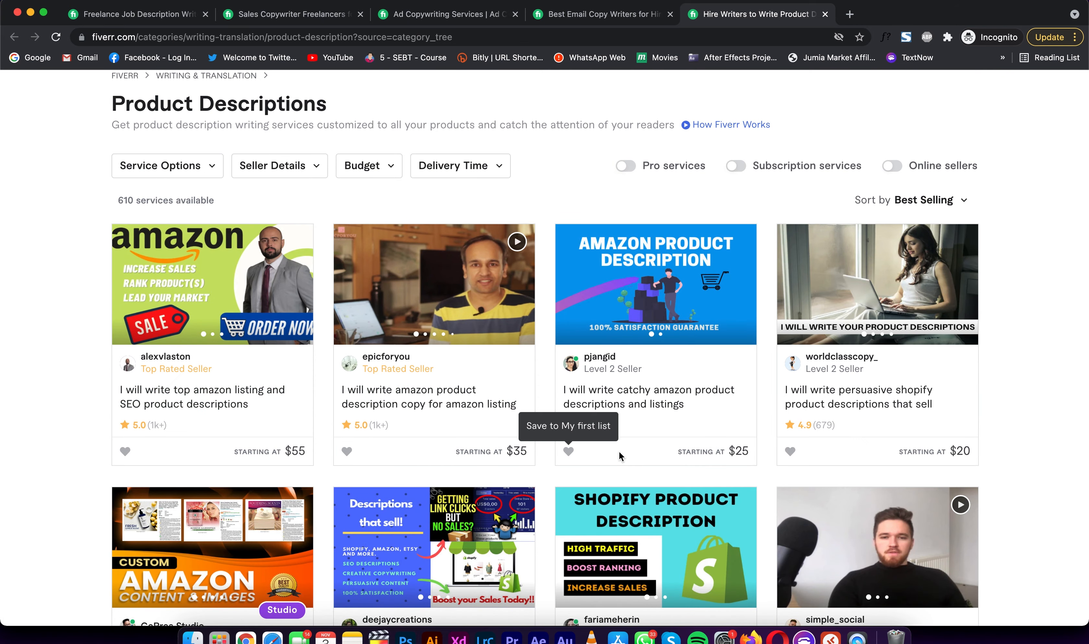
pyautogui.scroll(-4, 906, 455)
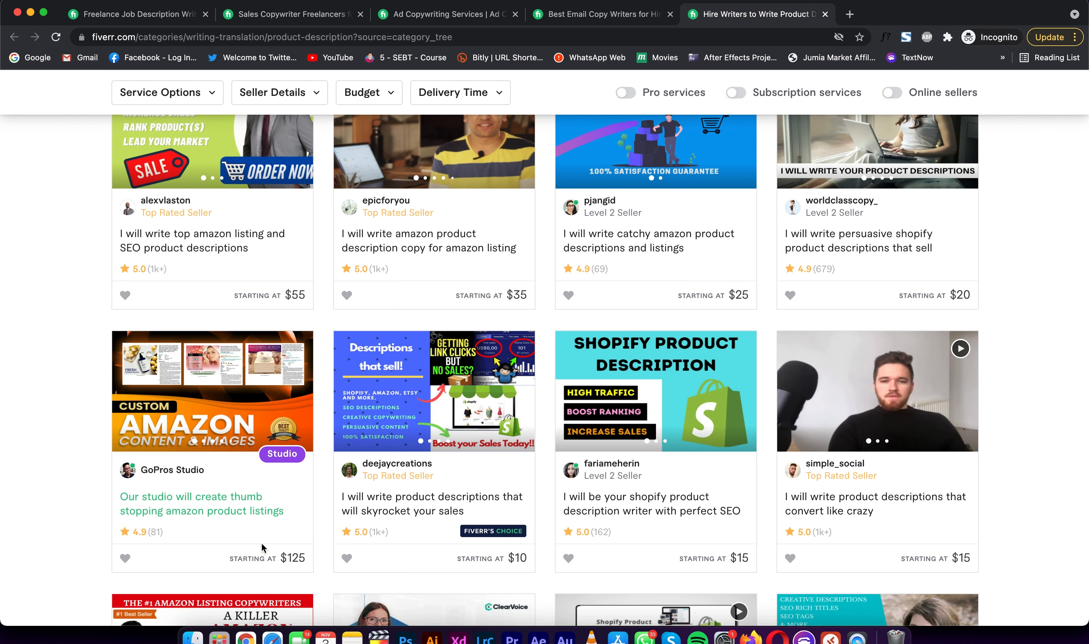
pyautogui.scroll(4, 262, 543)
pyautogui.scroll(3, 262, 543)
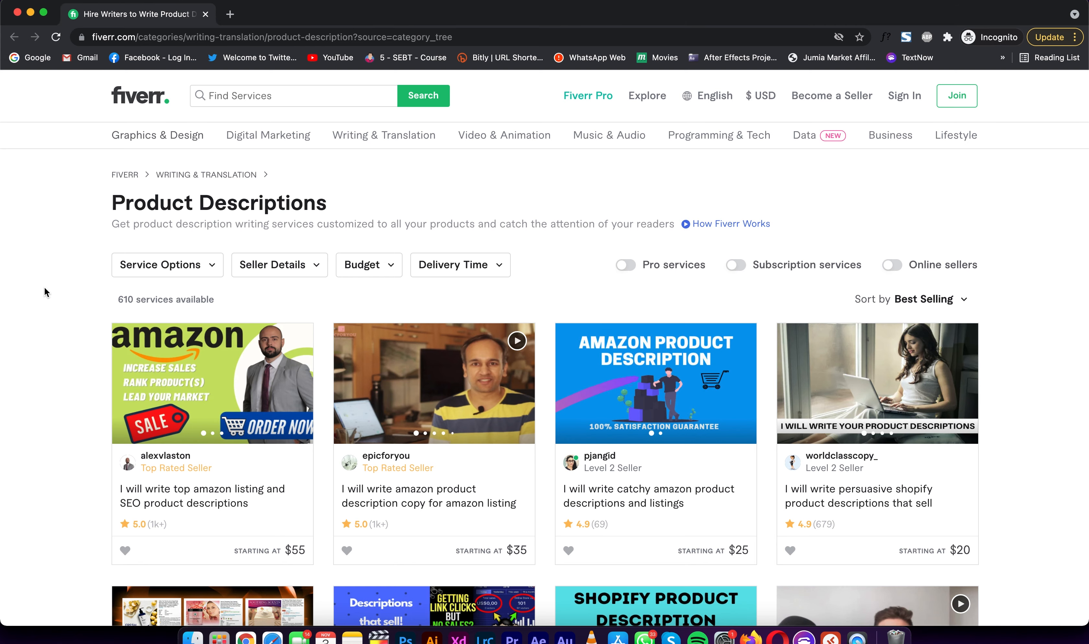
pyautogui.scroll(-3, 45, 288)
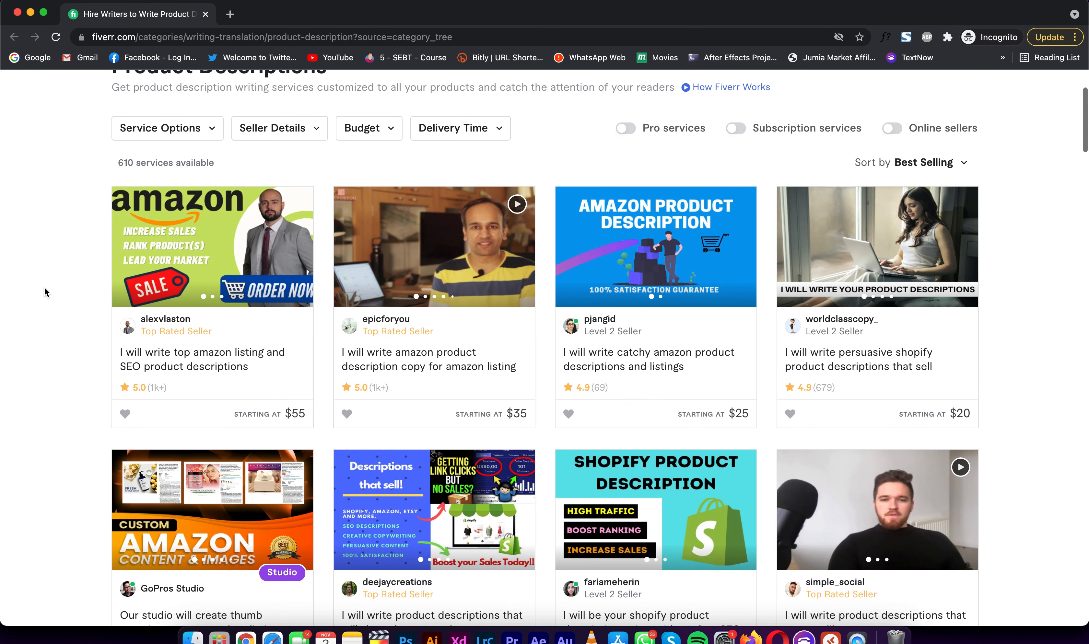
pyautogui.scroll(-1, 44, 288)
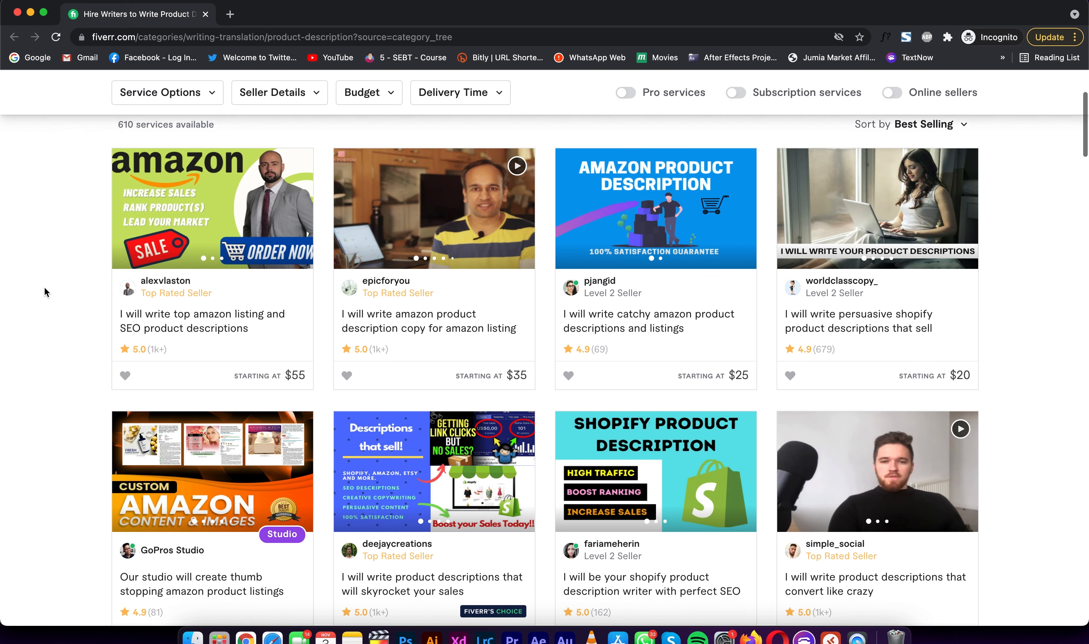
pyautogui.scroll(3, 44, 288)
pyautogui.scroll(1, 44, 288)
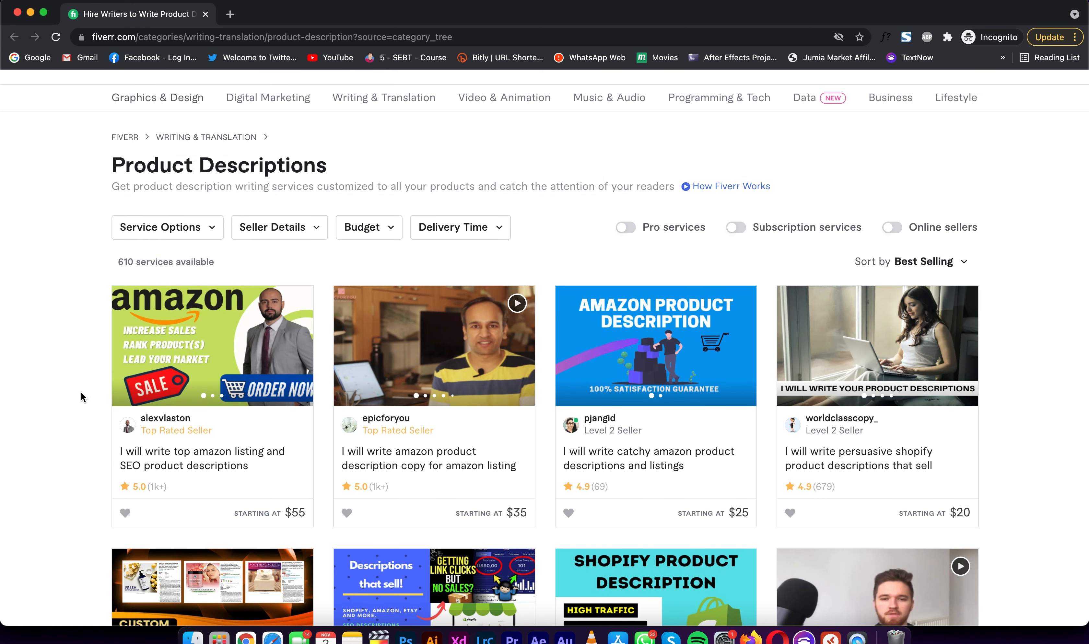
pyautogui.scroll(-2, 81, 393)
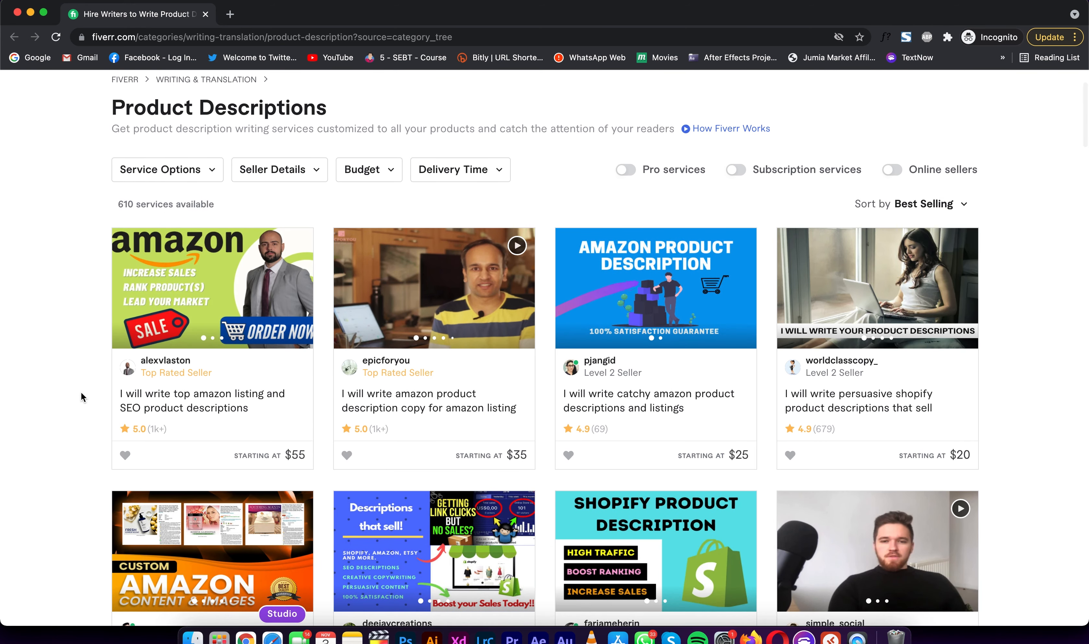
pyautogui.scroll(-2, 81, 396)
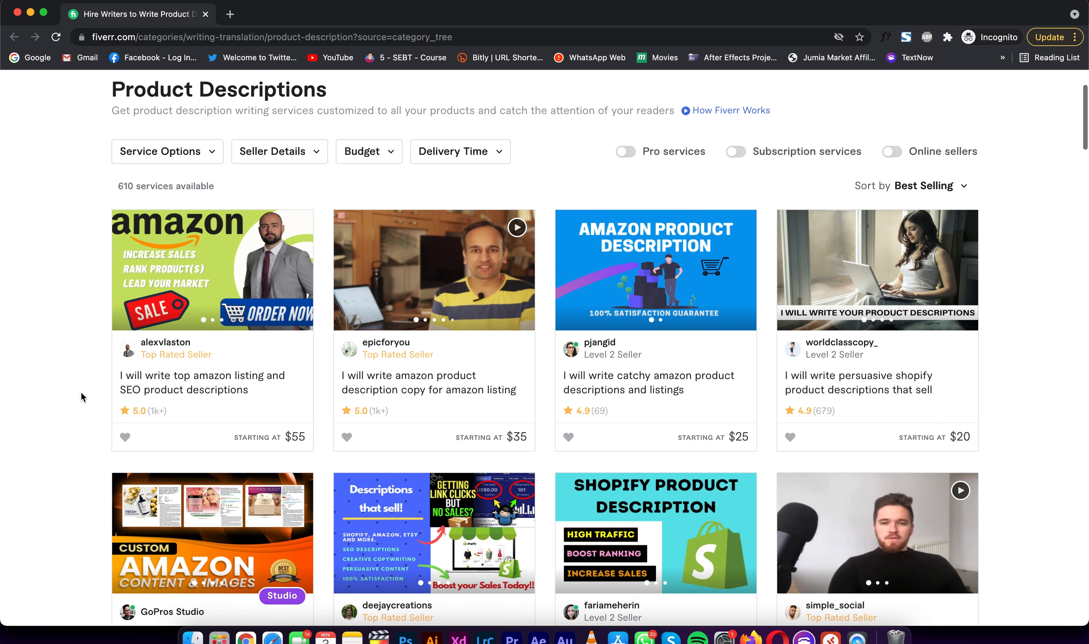
pyautogui.scroll(-1, 81, 392)
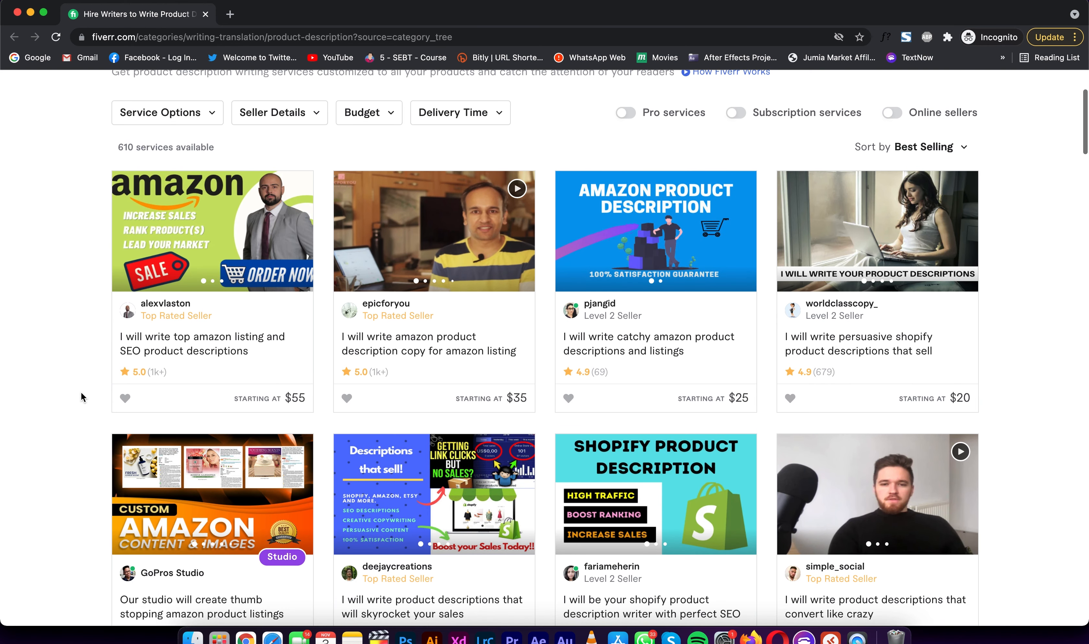
# Open all four gigs in the first row of the Product Descriptions listing in separate new tabs.
pyautogui.rightClick(182, 346)
pyautogui.click(199, 356)
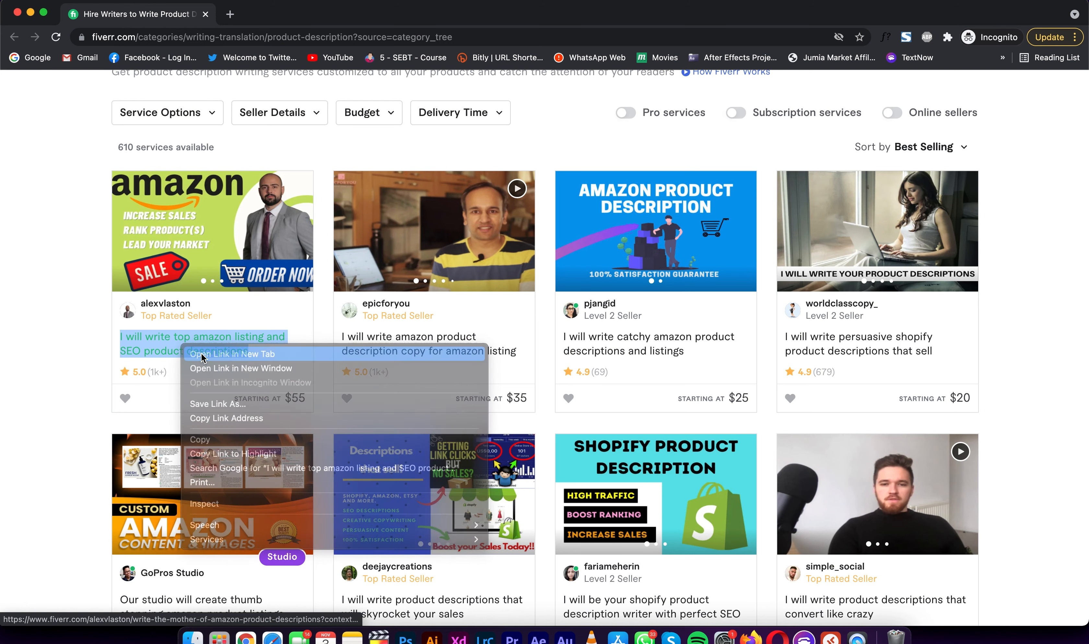
pyautogui.rightClick(353, 344)
pyautogui.click(389, 353)
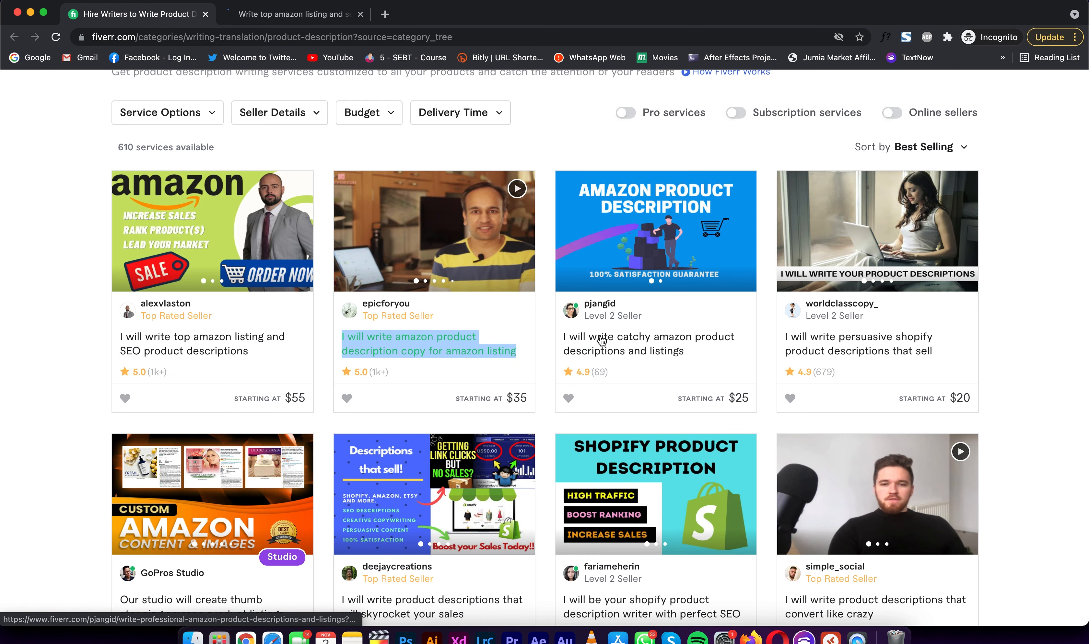
pyautogui.click(616, 340)
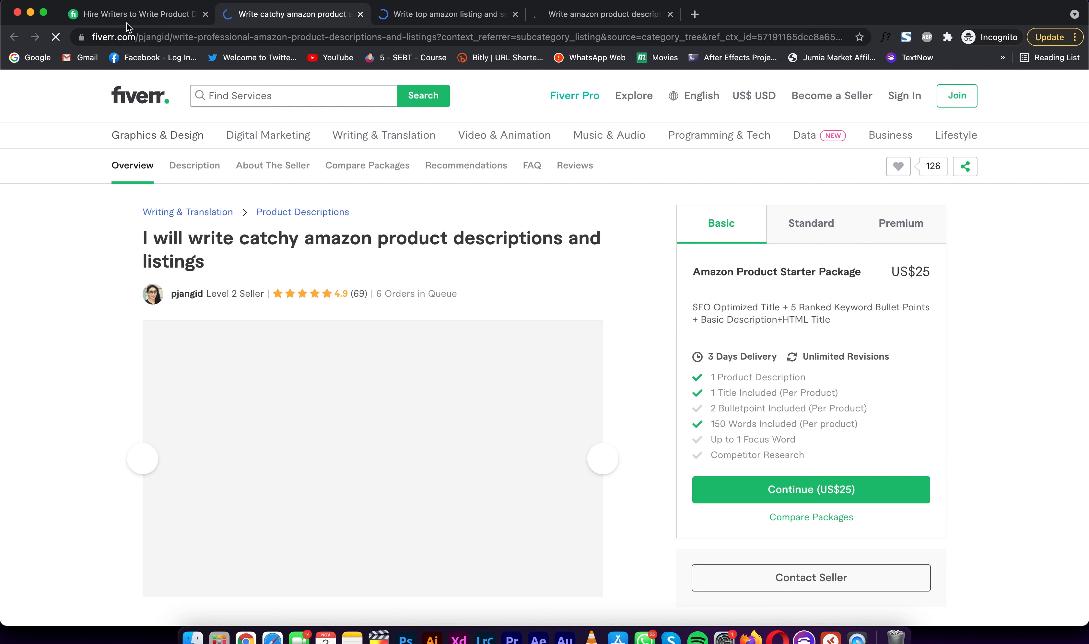
pyautogui.click(115, 18)
pyautogui.rightClick(817, 339)
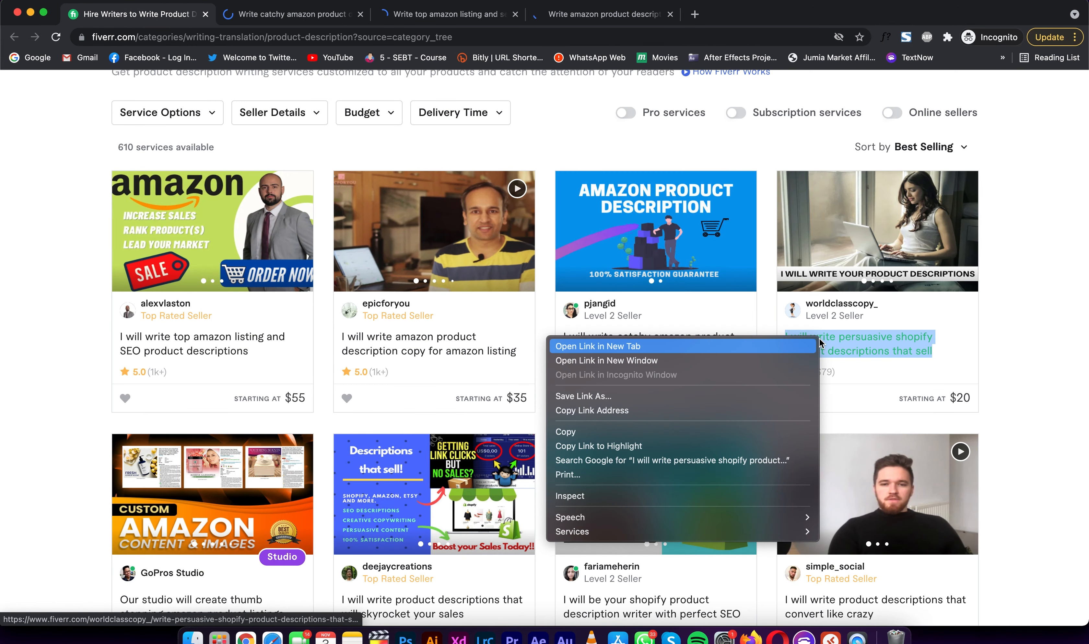
pyautogui.click(803, 347)
# Open all four gigs in the second row of the Product Descriptions listing in separate new tabs.
pyautogui.scroll(-3, 1002, 356)
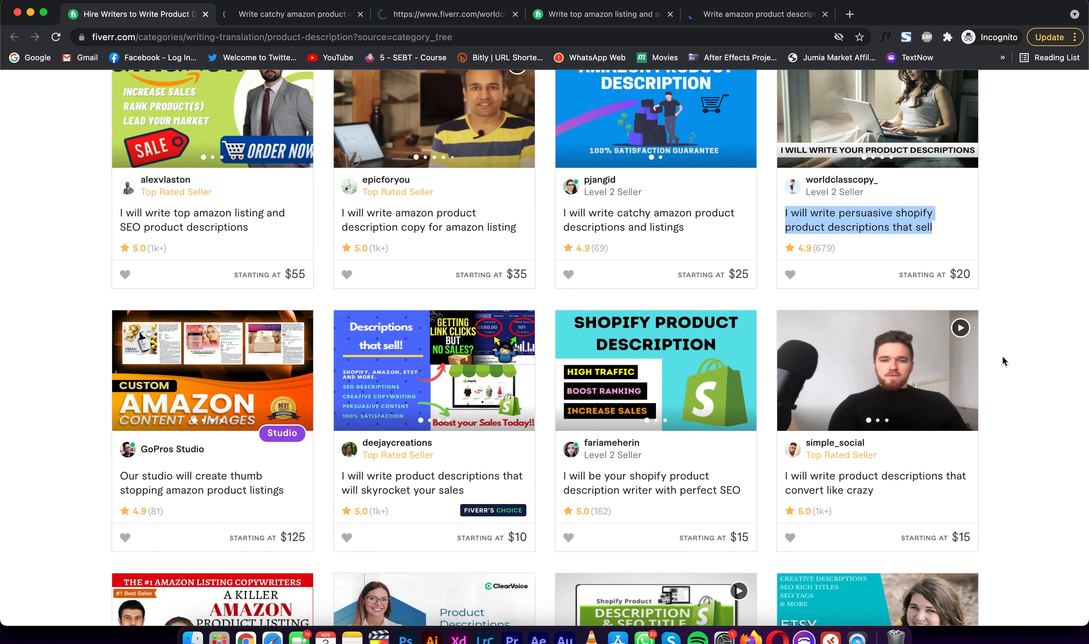
pyautogui.rightClick(214, 486)
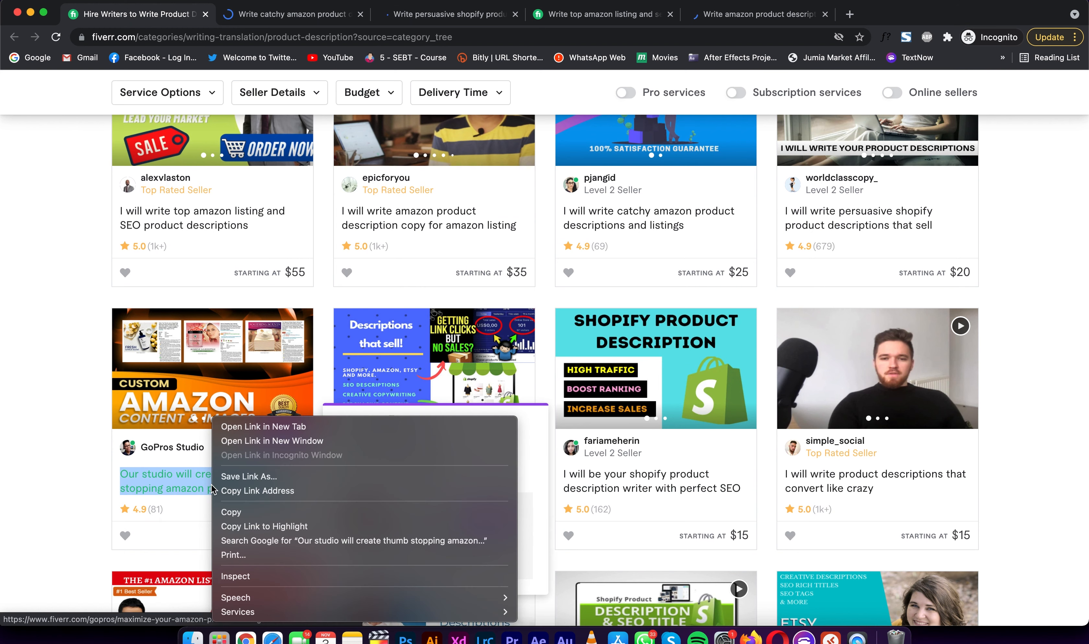
pyautogui.click(237, 427)
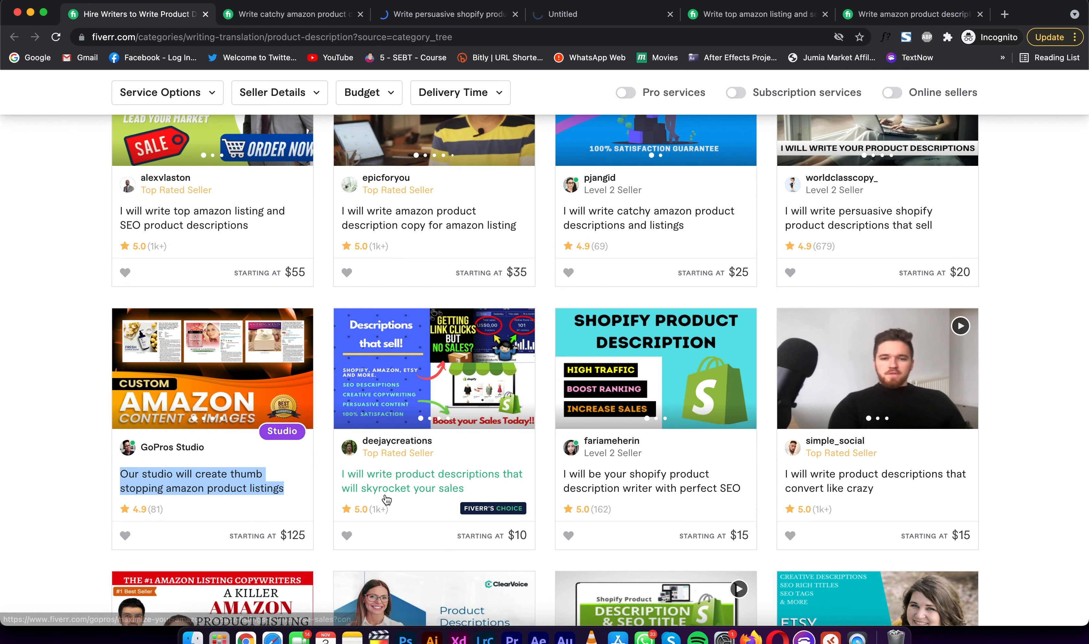
pyautogui.rightClick(400, 484)
pyautogui.click(414, 488)
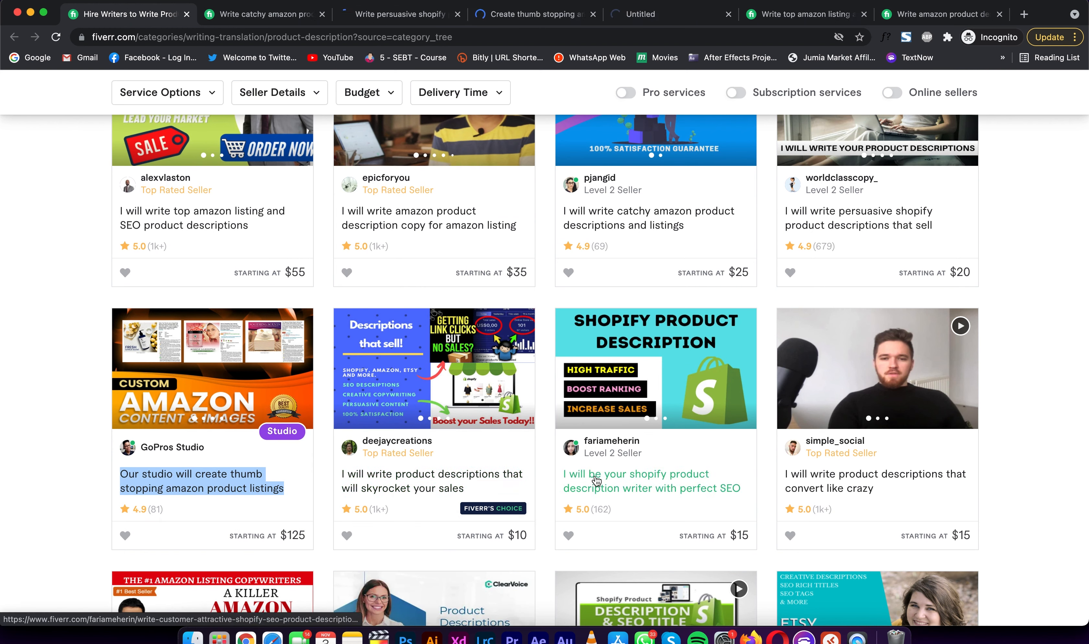
pyautogui.rightClick(597, 481)
pyautogui.click(635, 427)
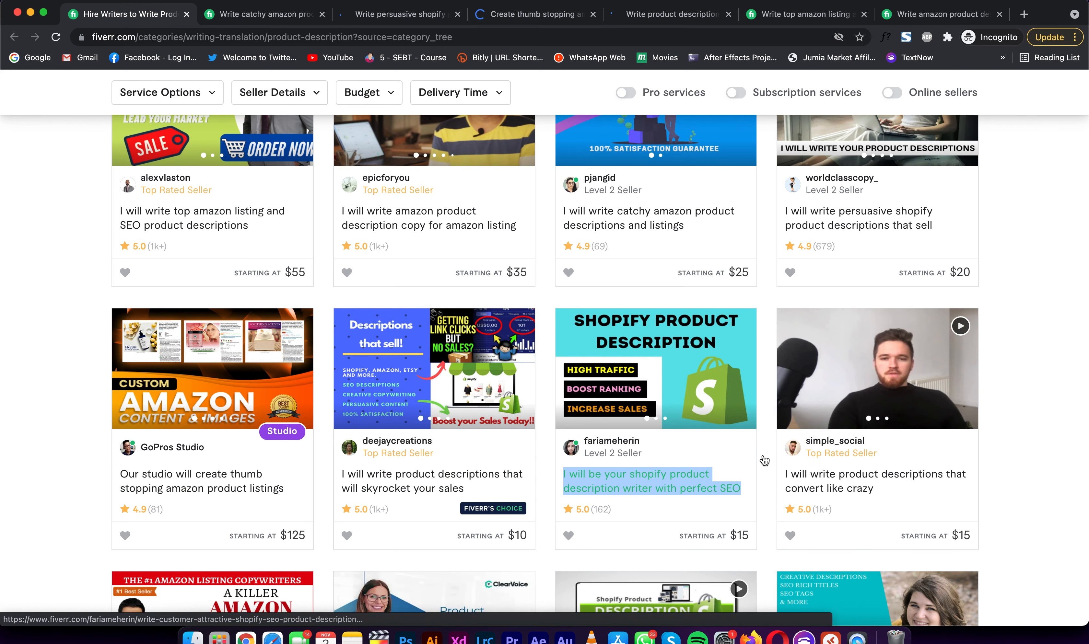
pyautogui.rightClick(821, 477)
pyautogui.click(584, 426)
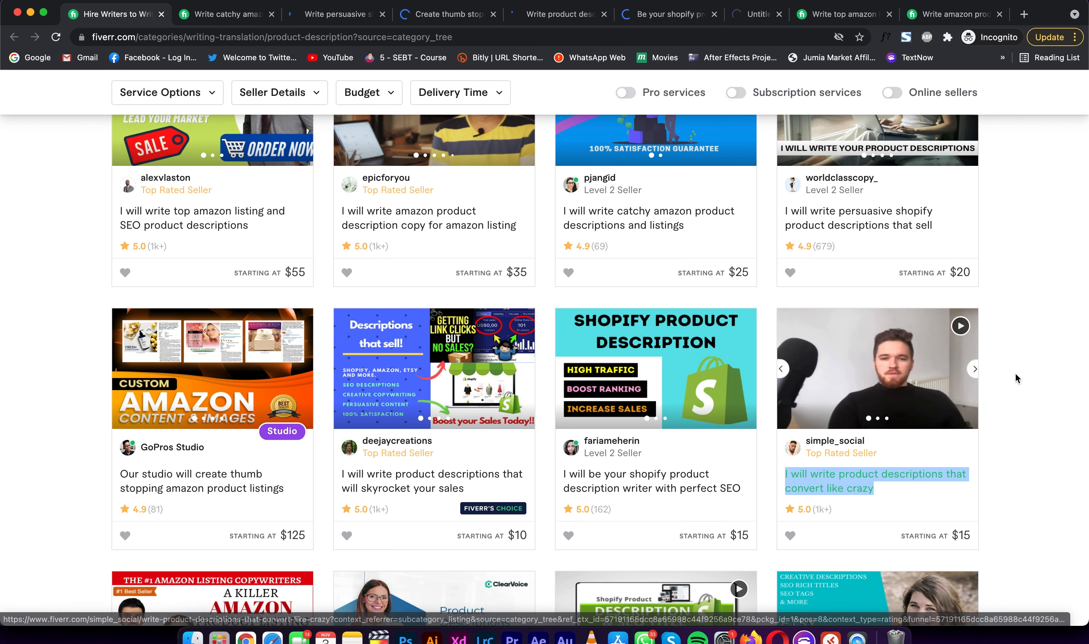
# Switch to the opened gig page offering catchy Amazon product descriptions and listings.
pyautogui.scroll(4, 629, 149)
pyautogui.scroll(1, 629, 150)
pyautogui.click(215, 20)
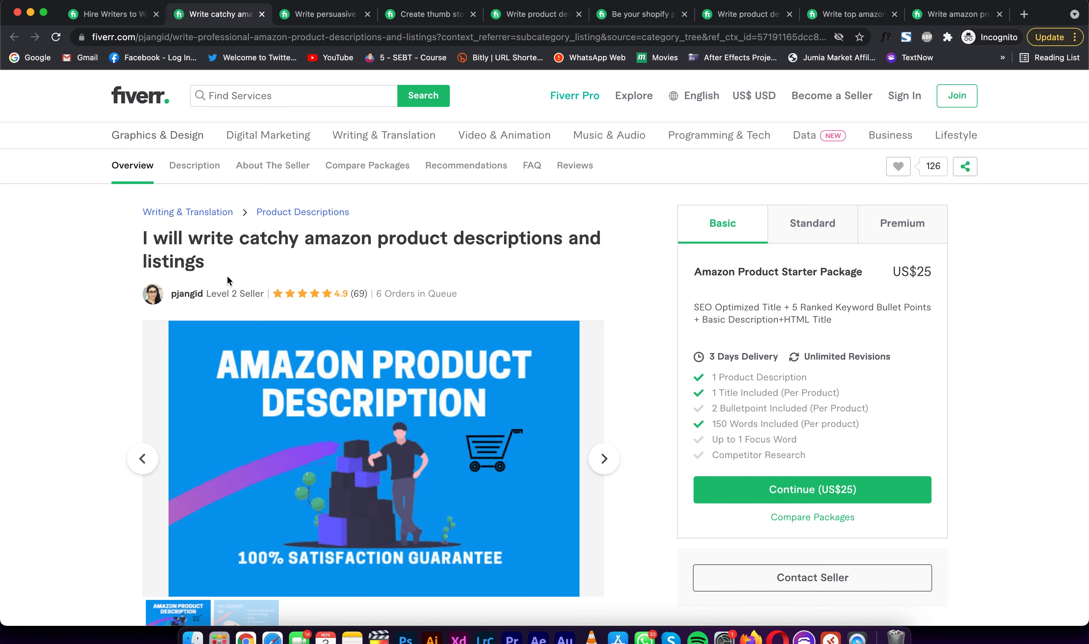
# Examine the Amazon product descriptions gig's description, seller details, package comparison, FAQ, reviews and related tags.
pyautogui.scroll(-10, 42, 426)
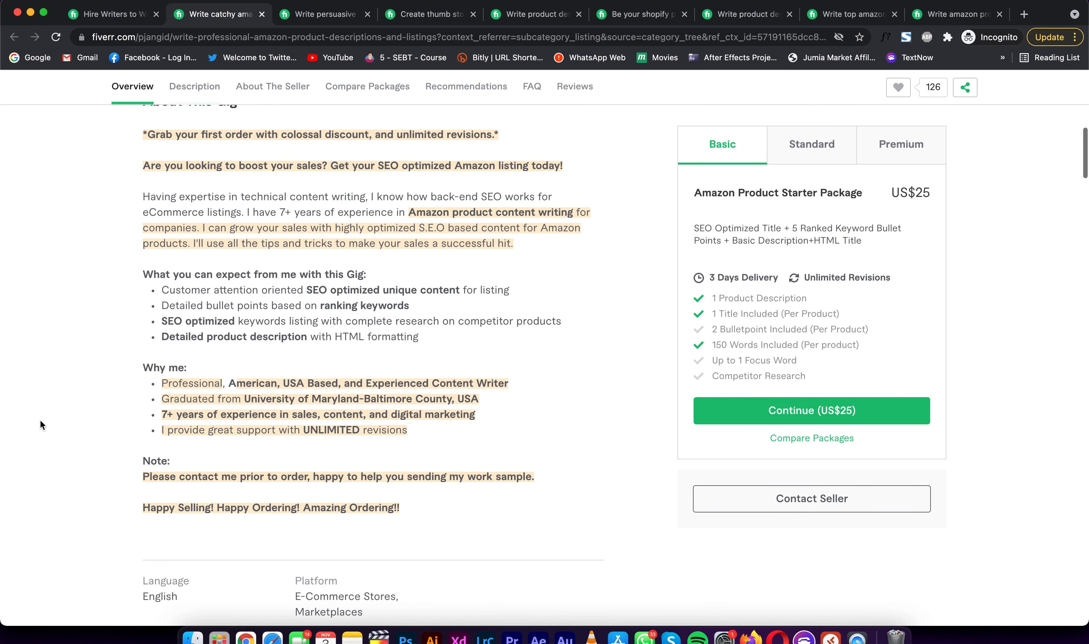
pyautogui.scroll(1, 41, 426)
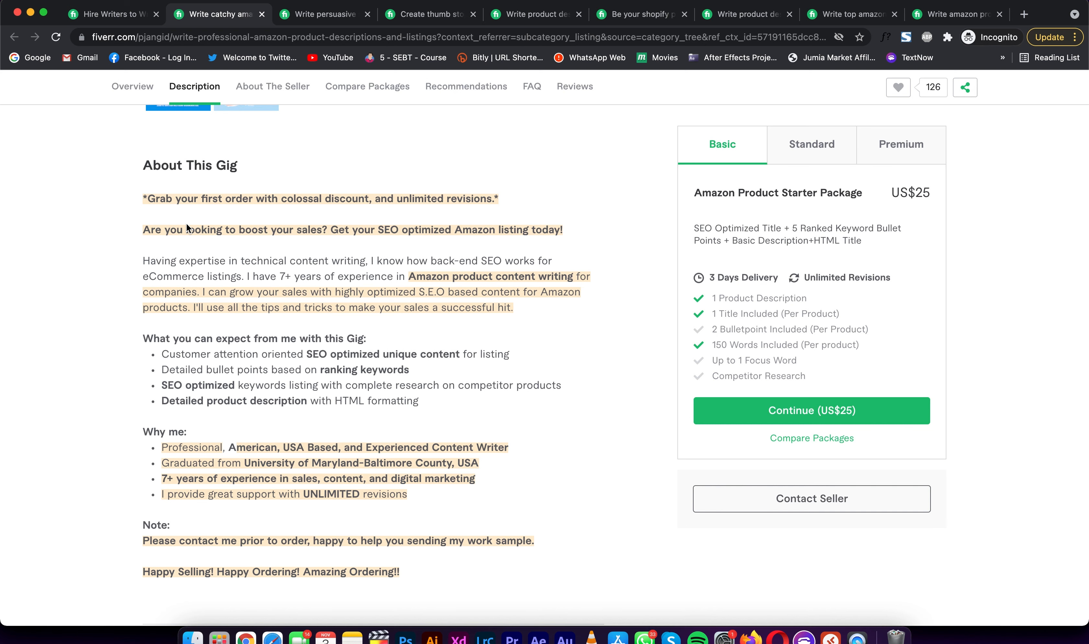
pyautogui.scroll(-6, 186, 223)
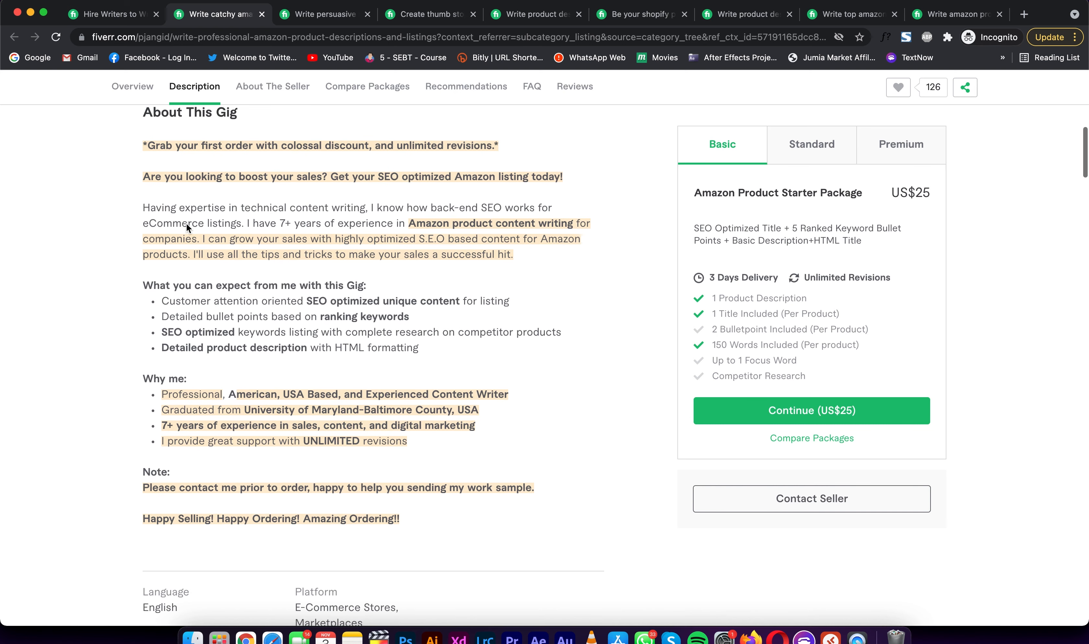
pyautogui.scroll(-20, 187, 223)
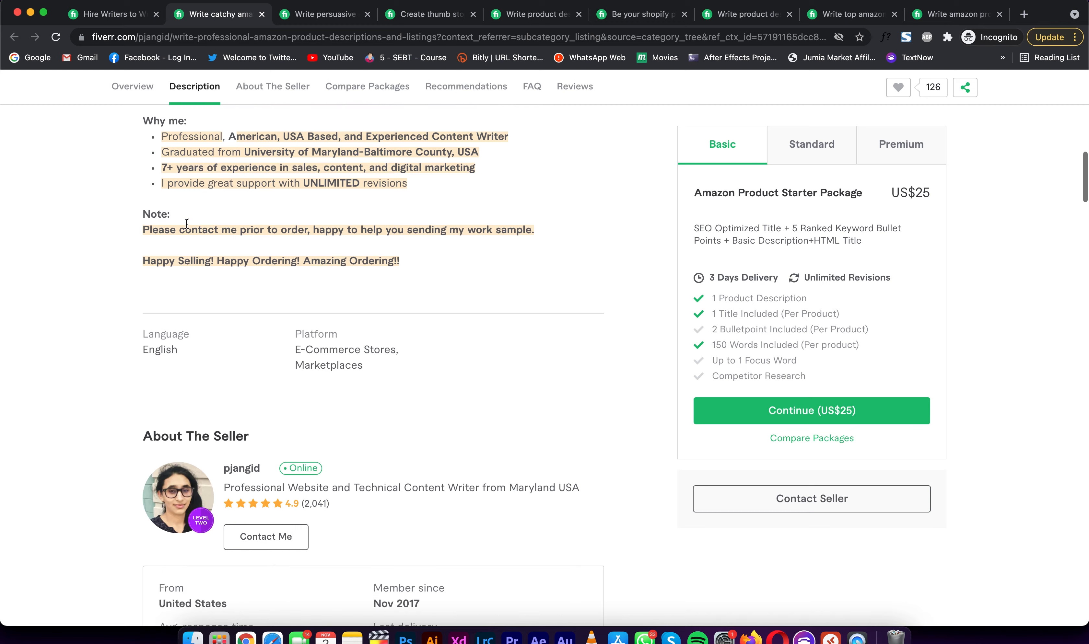
pyautogui.scroll(-16, 186, 227)
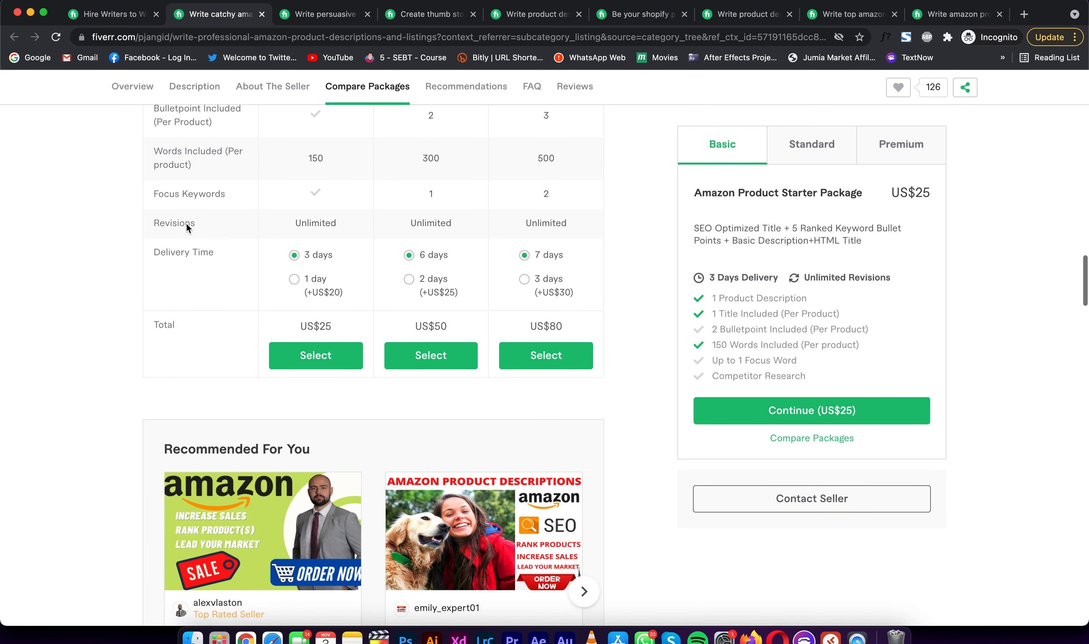
pyautogui.scroll(-10, 184, 270)
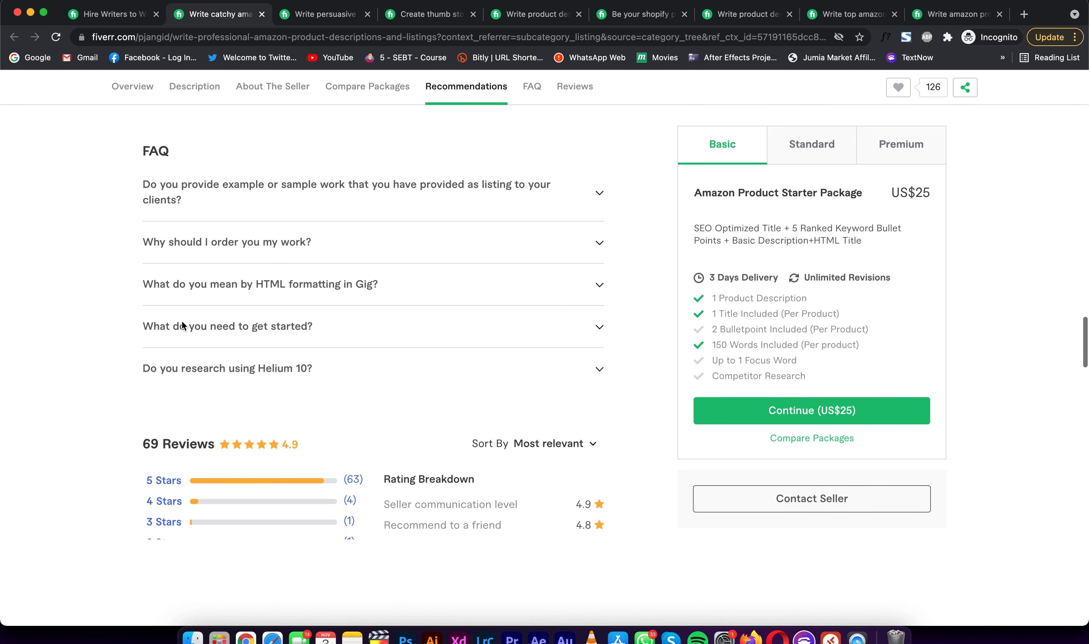
pyautogui.scroll(-15, 182, 322)
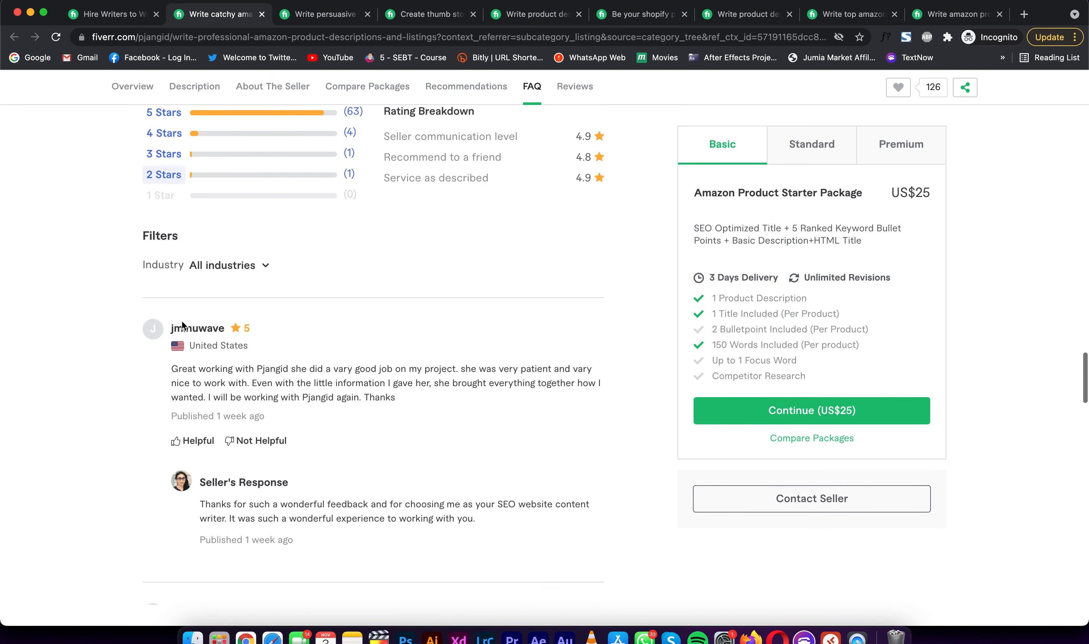
pyautogui.scroll(-8, 182, 326)
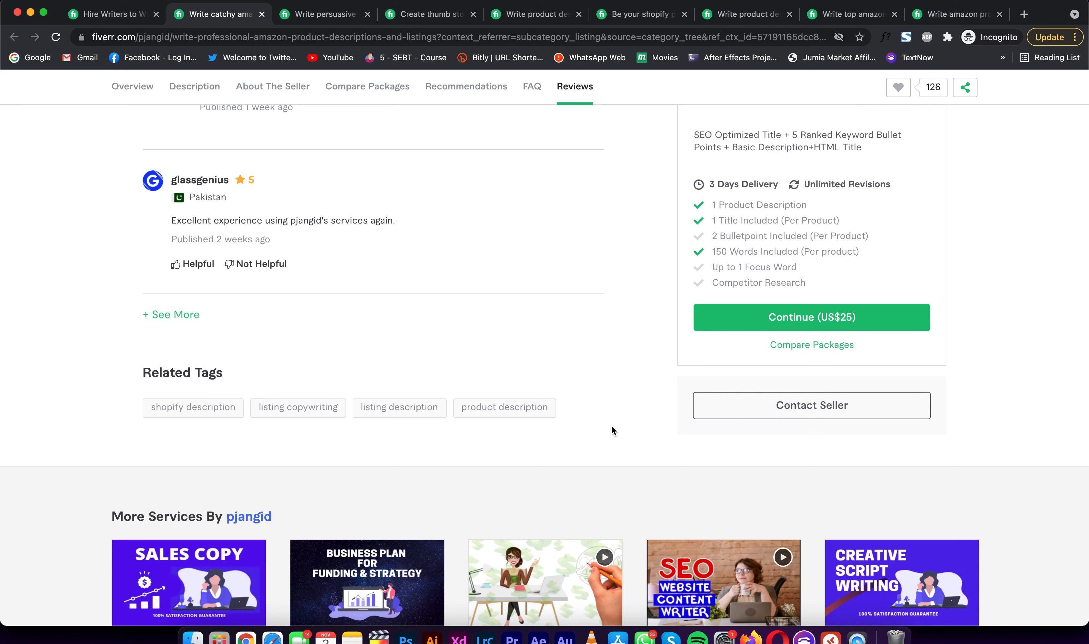
pyautogui.scroll(15, 612, 426)
pyautogui.scroll(10, 612, 427)
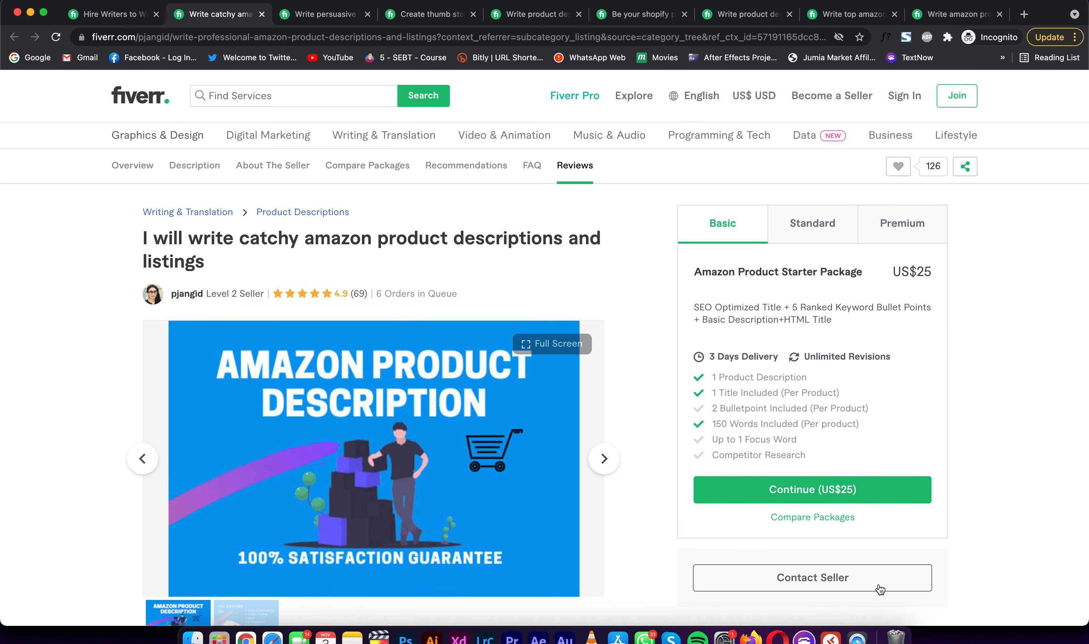
# Switch to Notes and create a note titled "Fiverr Gig" containing "write catchy amazon product descriptions and listings" and a "Tags:" heading.
pyautogui.click(1085, 641)
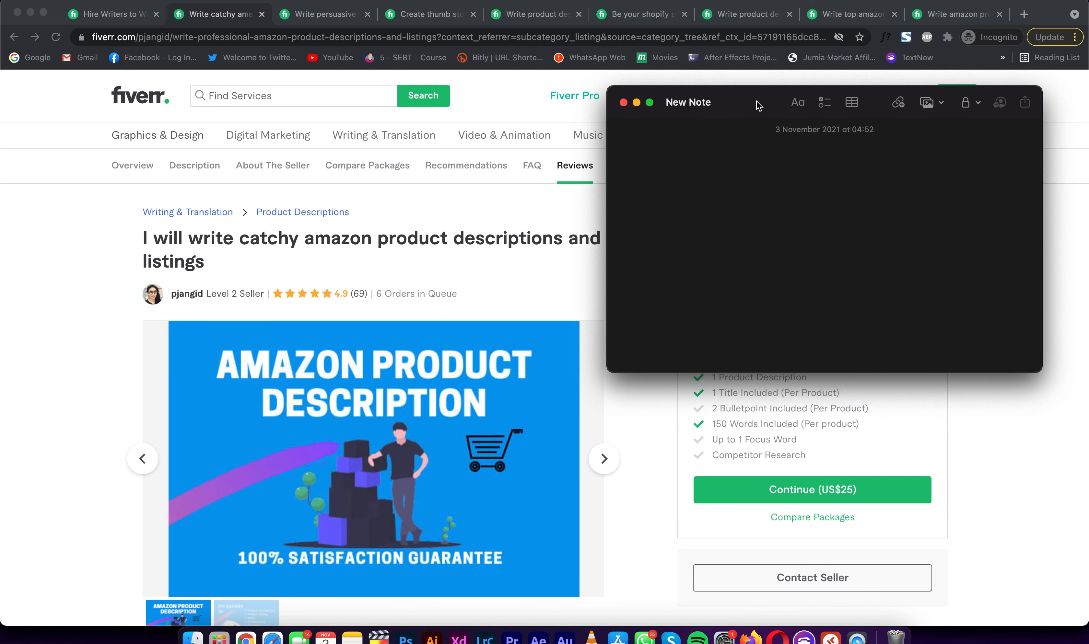
pyautogui.moveTo(756, 105); pyautogui.dragTo(739, 292)
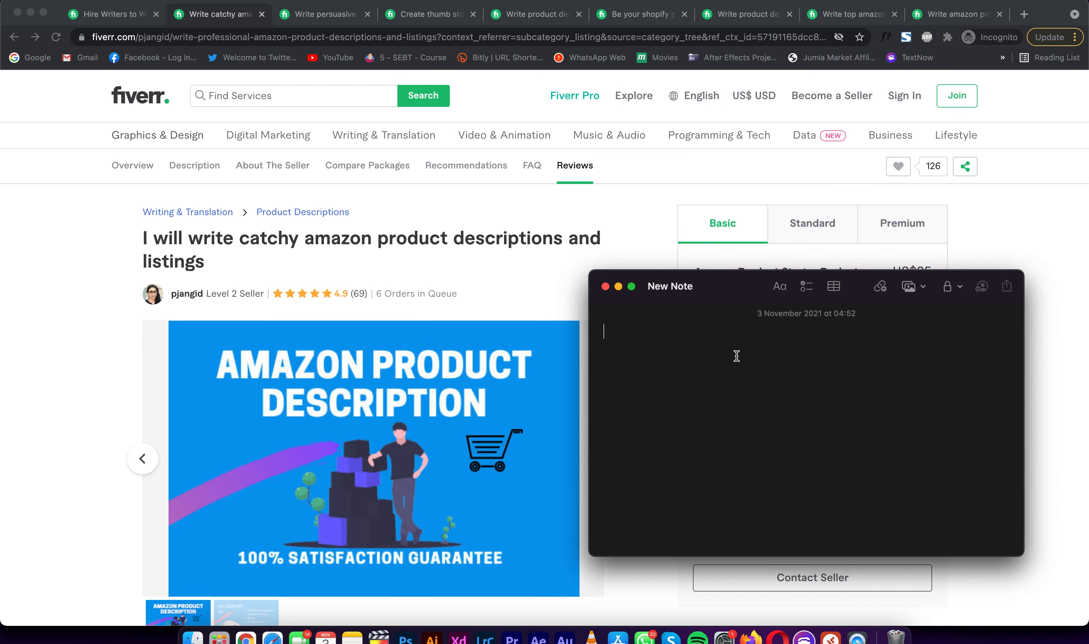
pyautogui.write('Fiverr Gig')
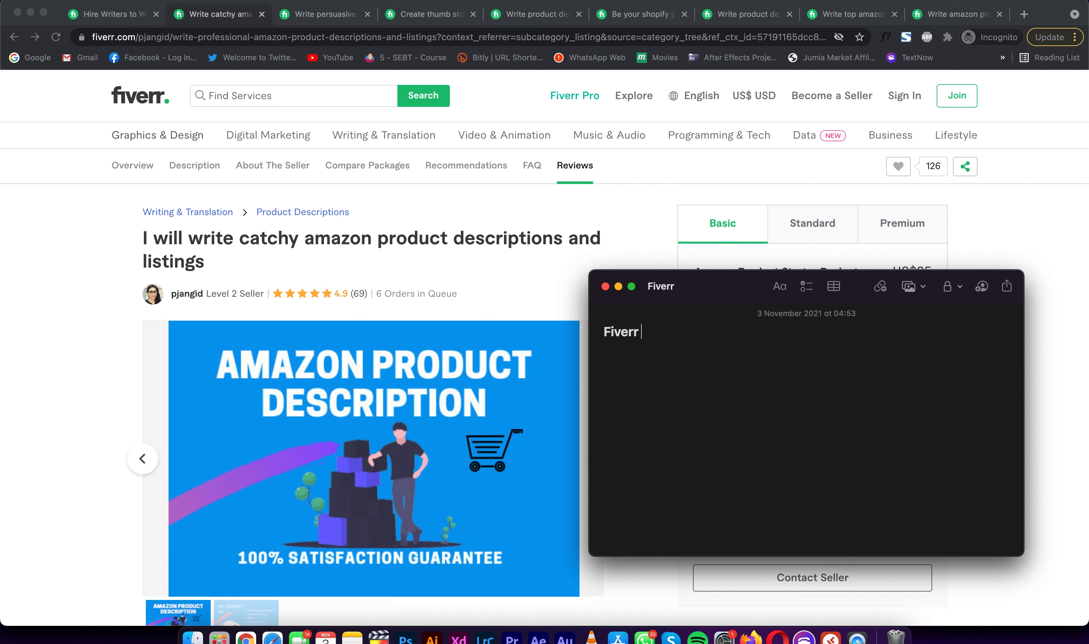
pyautogui.press('Return')
pyautogui.write('write catchy amazon pro')
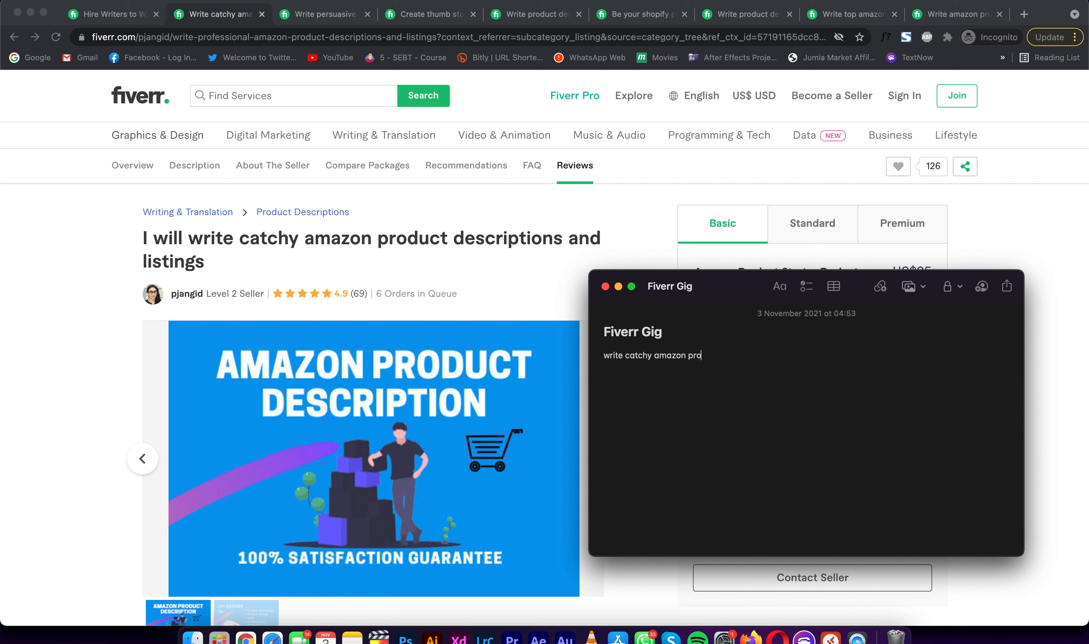
pyautogui.write('duct descriptions and listings')
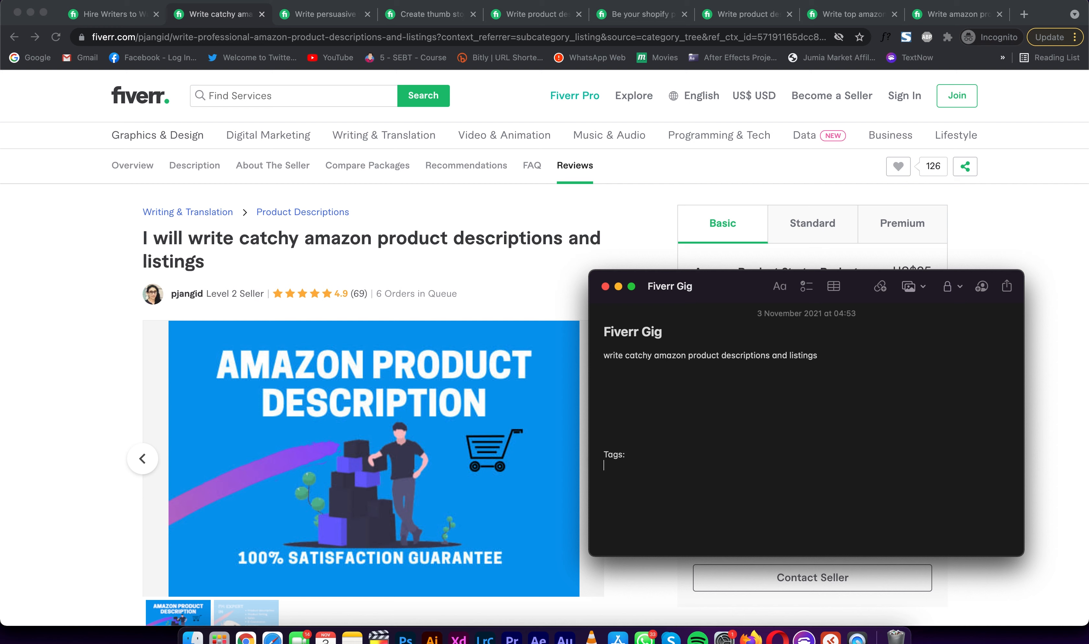
# List the Amazon gig's related tags under "Tags:" in the note: shopify description, listing copywriting, listing description, product description.
pyautogui.scroll(-10, 433, 410)
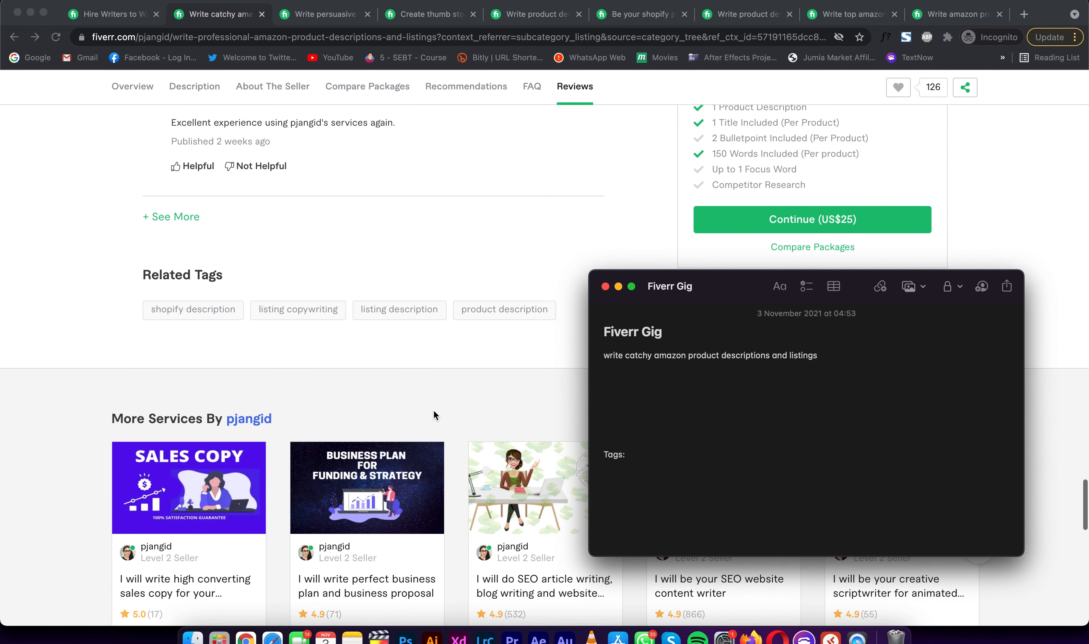
pyautogui.click(614, 480)
pyautogui.write('shopify descri')
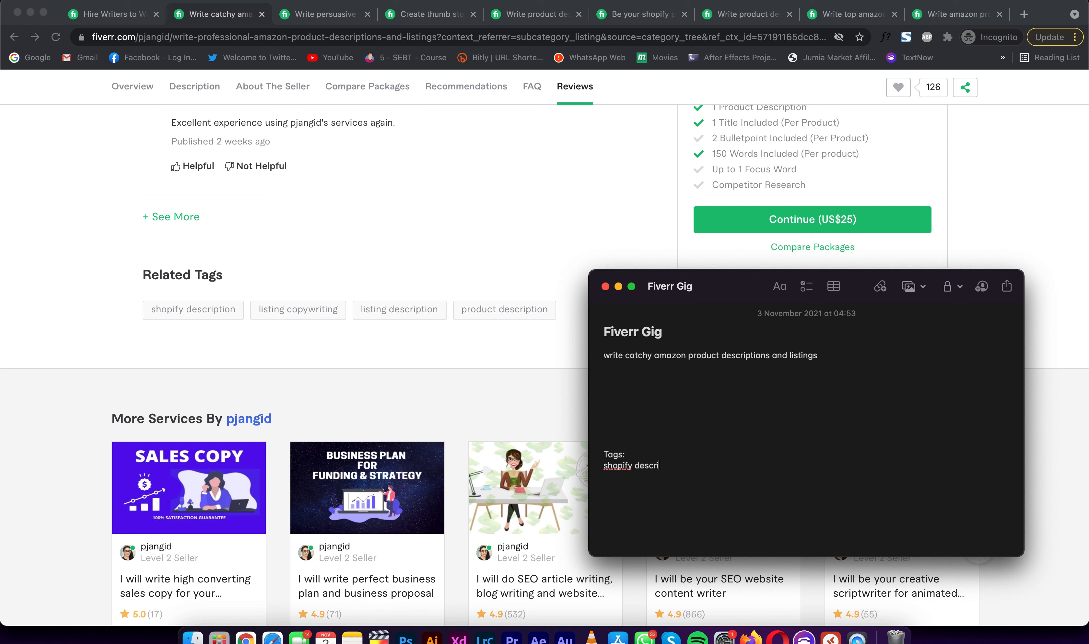
pyautogui.write('ption')
pyautogui.press('Return')
pyautogui.write('listing copywriting')
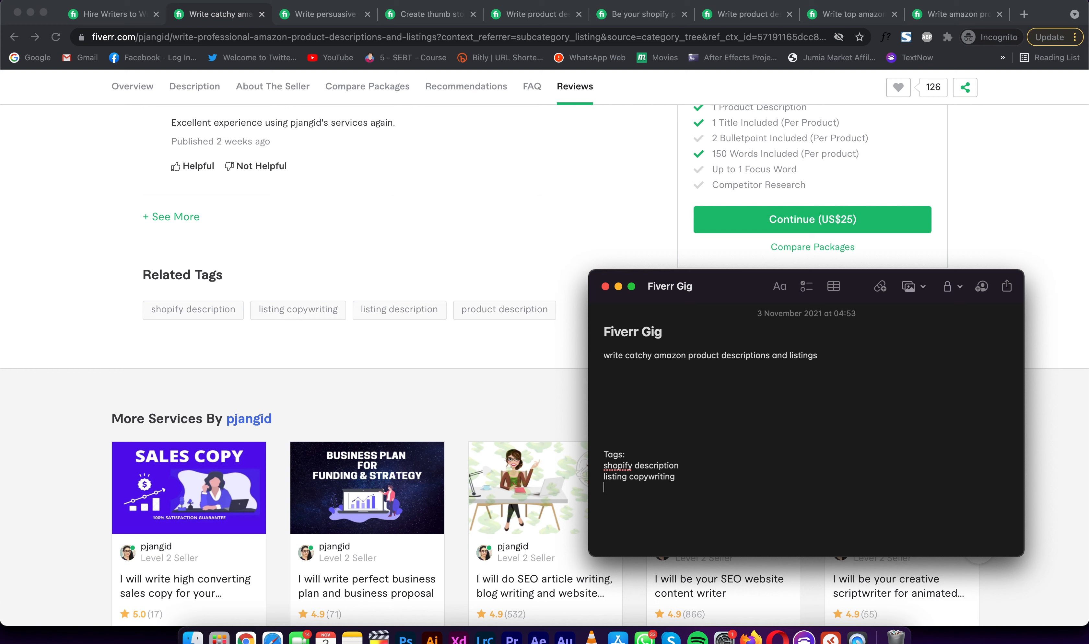
pyautogui.press('Return')
pyautogui.write('listing de')
pyautogui.write('scription ')
pyautogui.write('prod')
pyautogui.write('uct descripti')
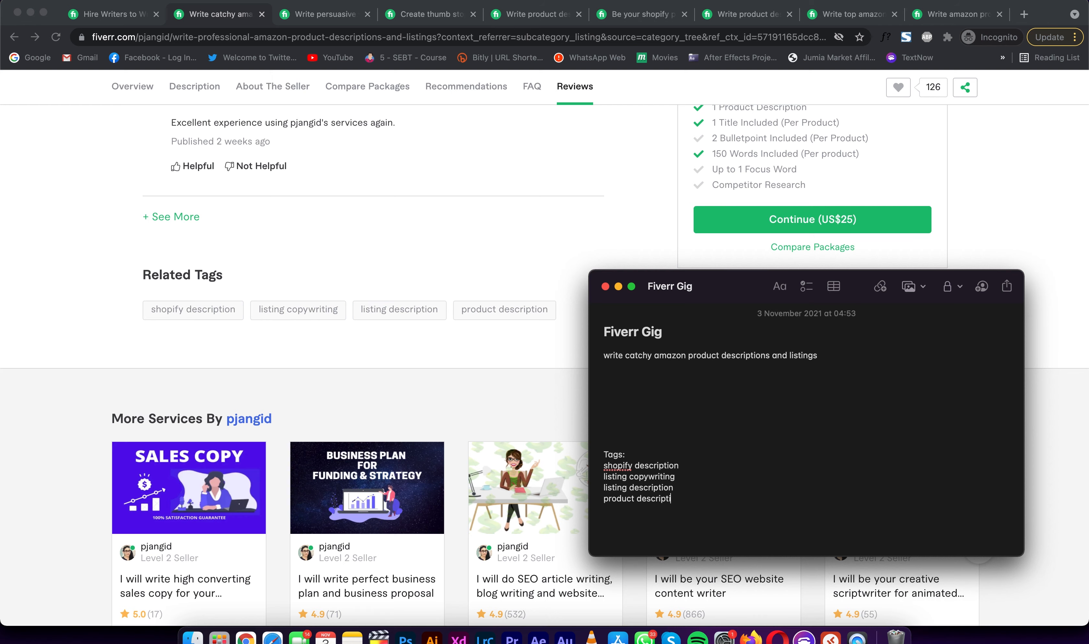
pyautogui.write('on')
# Open the persuasive Shopify gig page and add "write persuasive shopify product descriptions that sell" below the first gig title in the note.
pyautogui.scroll(15, 499, 377)
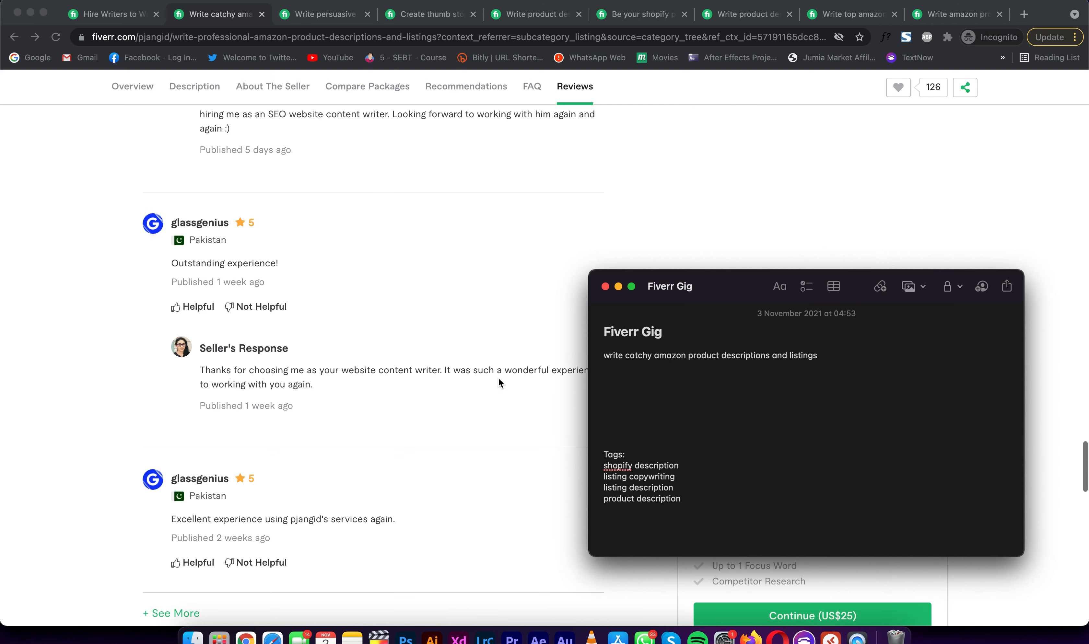
pyautogui.click(325, 15)
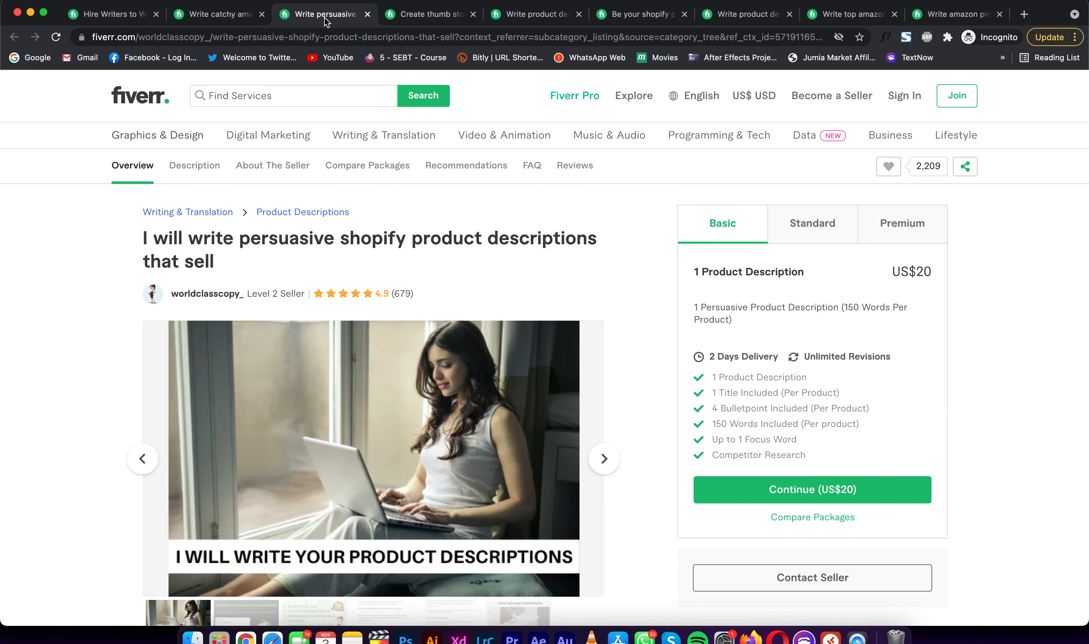
pyautogui.scroll(-1, 486, 375)
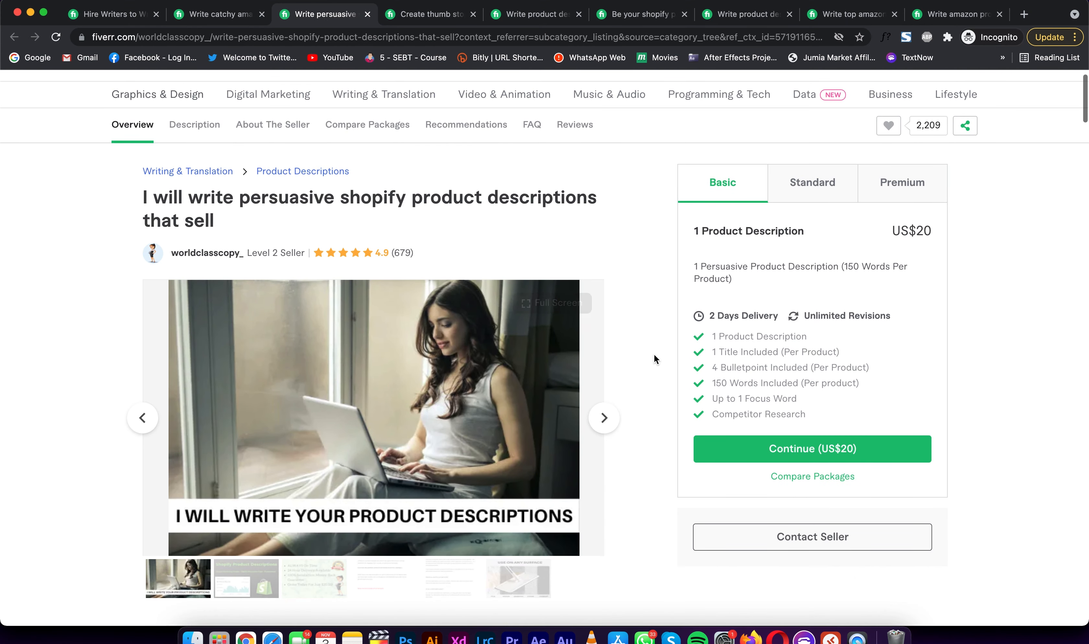
pyautogui.click(351, 638)
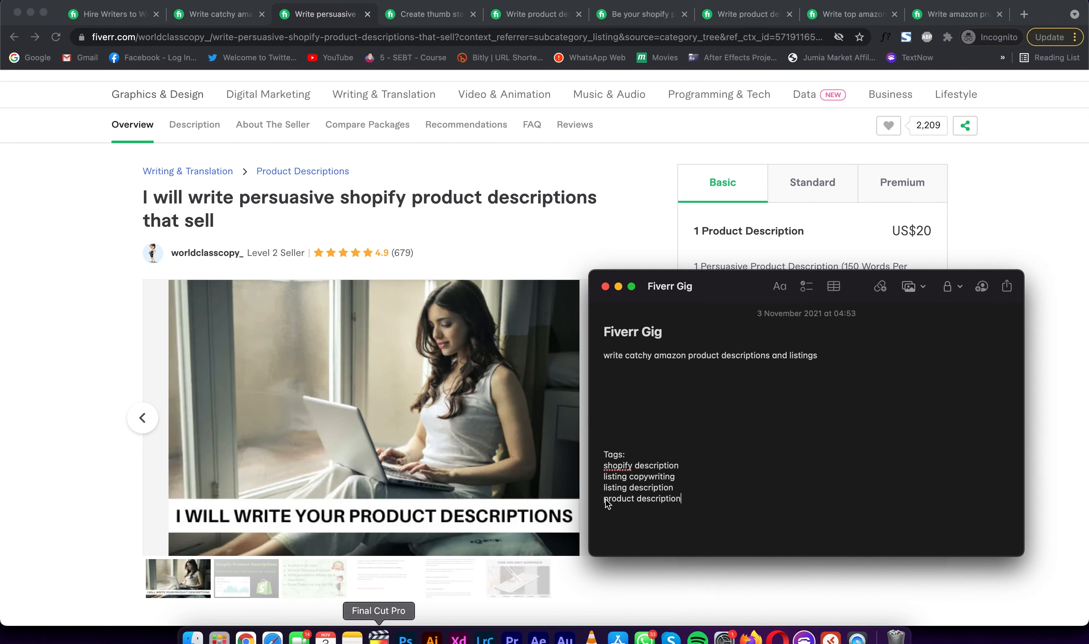
pyautogui.click(842, 361)
pyautogui.press('Return')
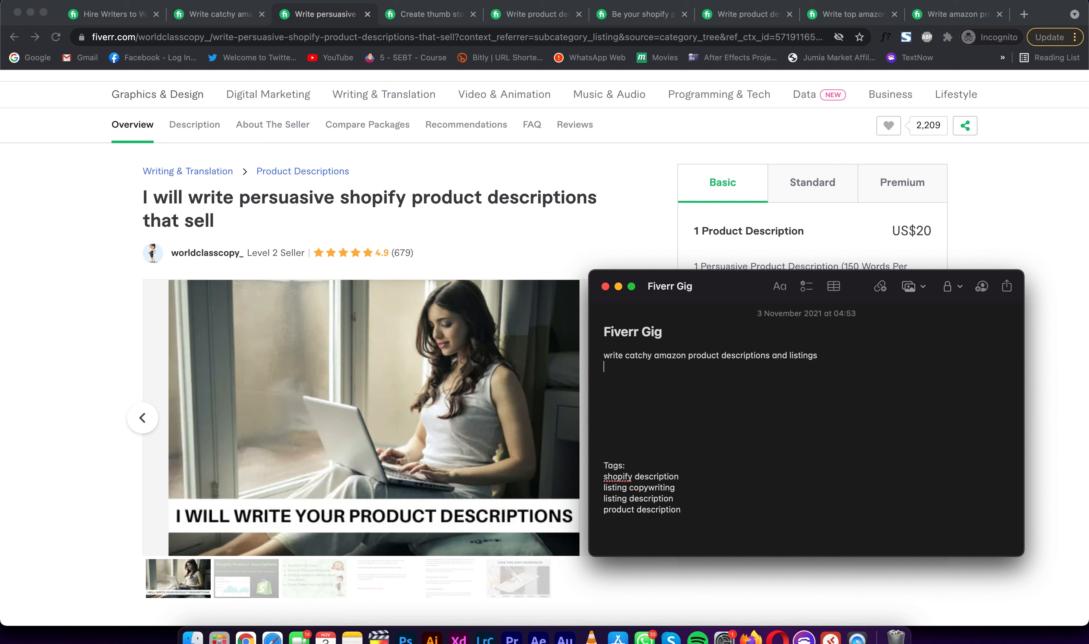
pyautogui.write('write persu')
pyautogui.write('asive shopify product')
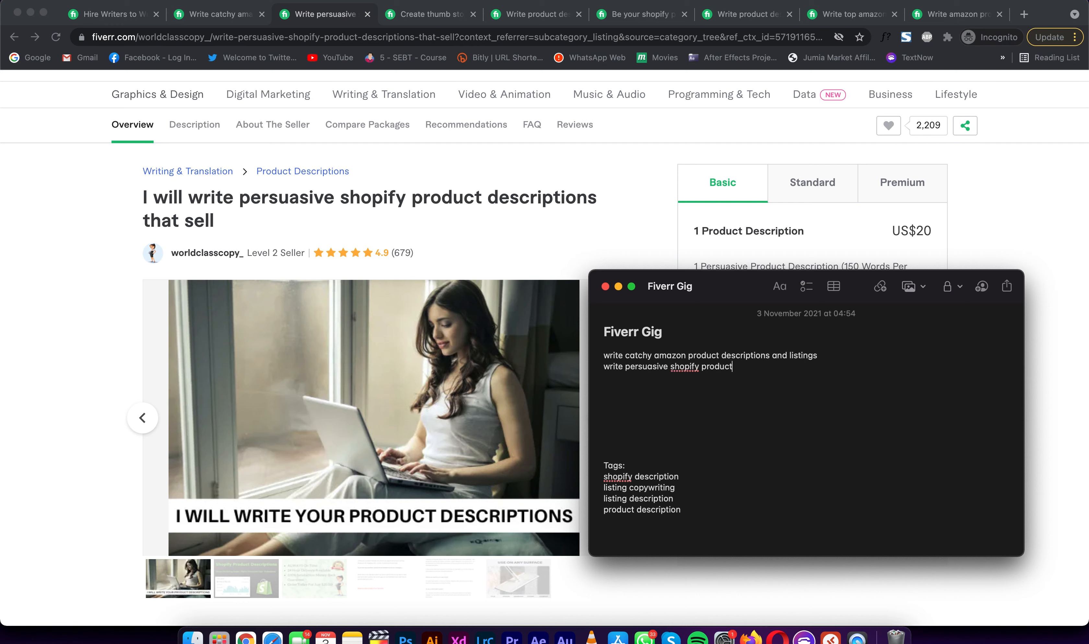
pyautogui.write(' descriptions that sell')
# Examine the Shopify gig's description, seller details, FAQ, reviews and related tags.
pyautogui.click(42, 427)
pyautogui.scroll(-10, 41, 427)
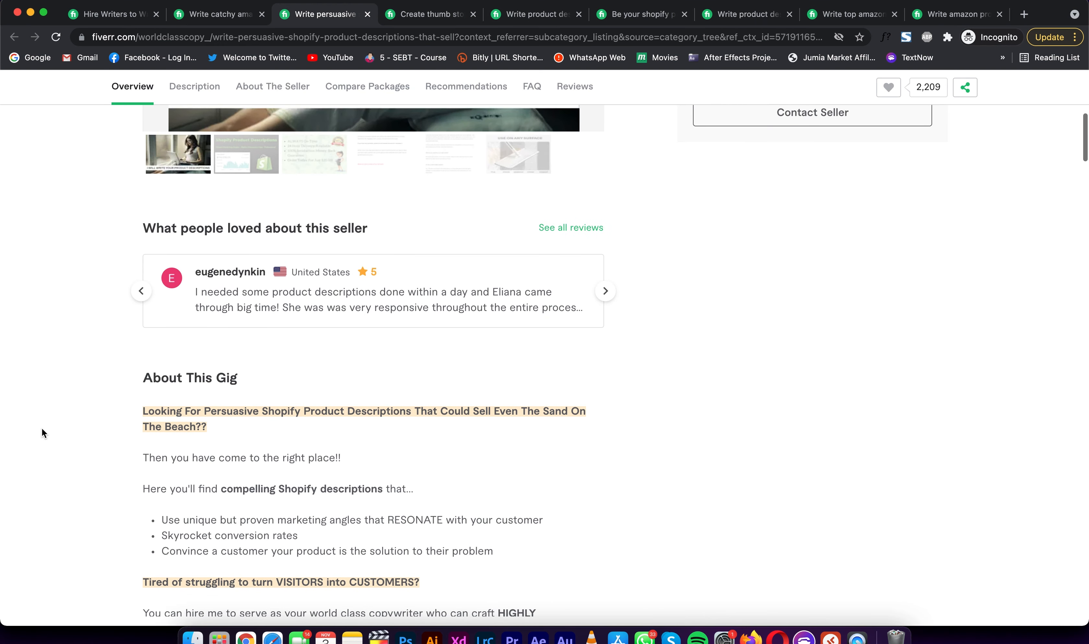
pyautogui.scroll(-5, 42, 429)
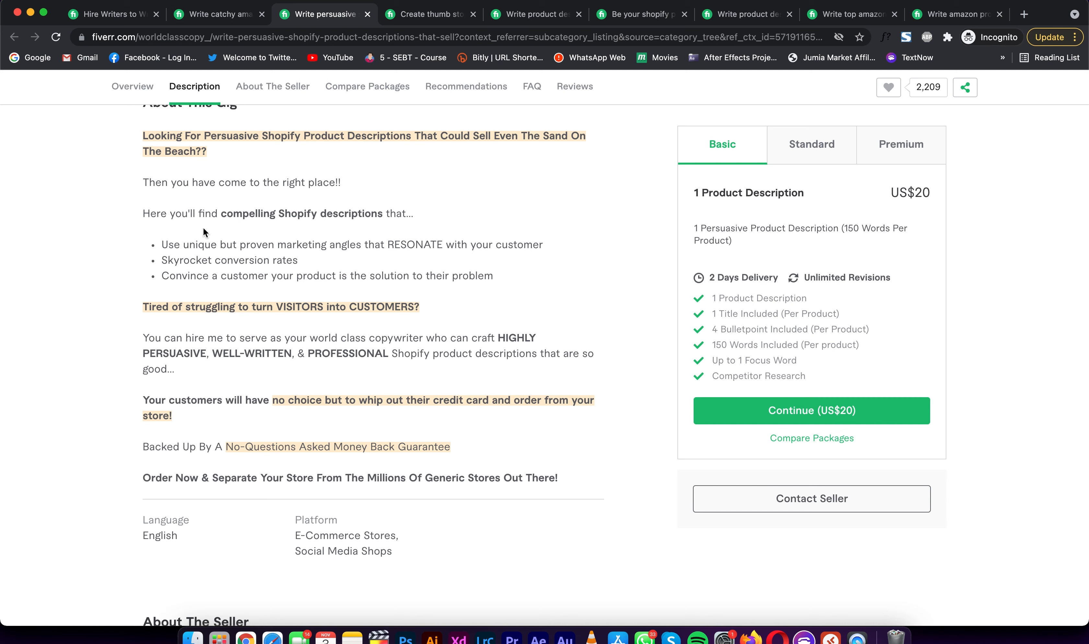
pyautogui.scroll(-15, 203, 231)
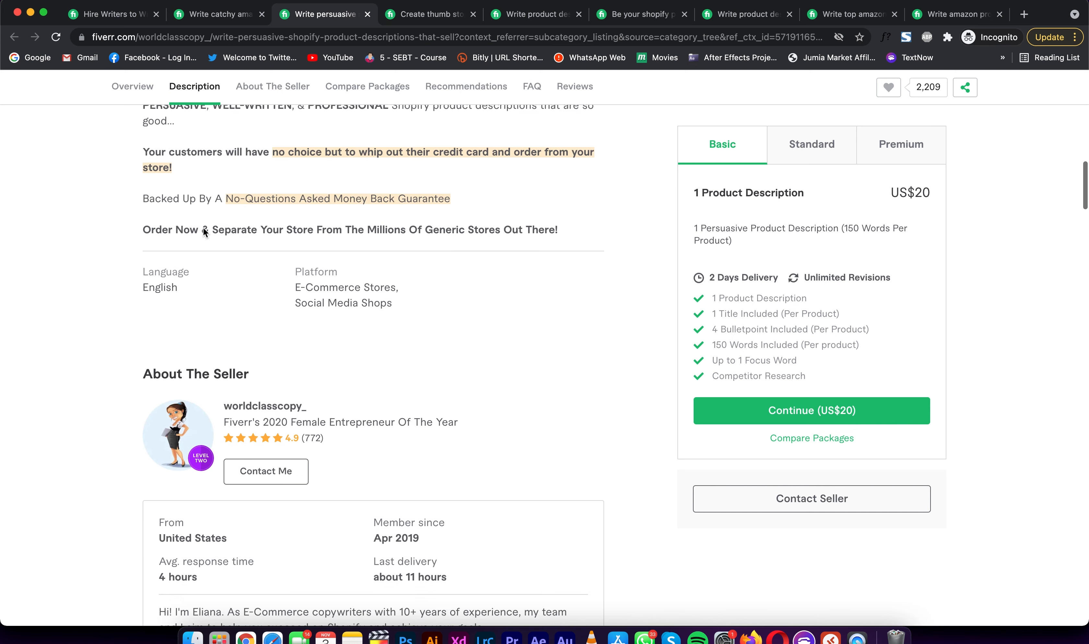
pyautogui.scroll(-15, 204, 231)
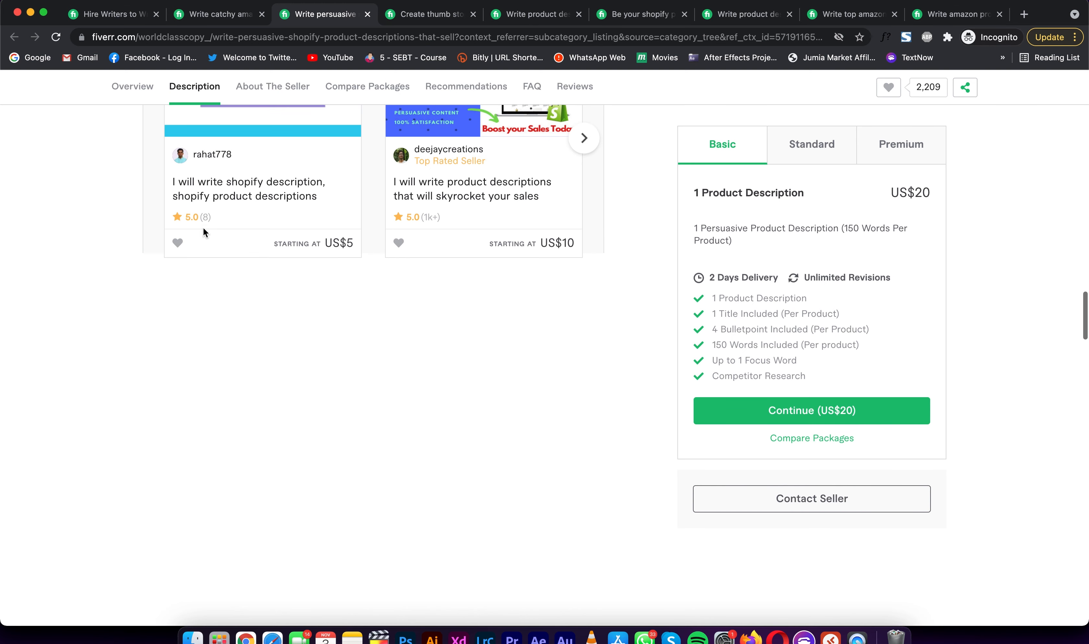
pyautogui.scroll(-15, 205, 233)
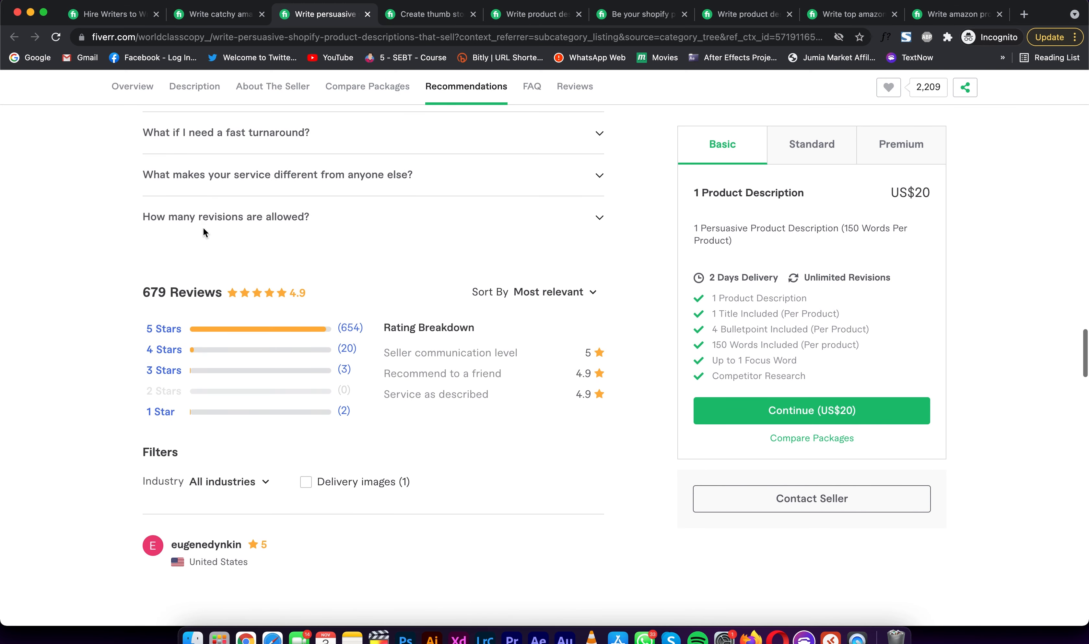
pyautogui.scroll(-10, 203, 232)
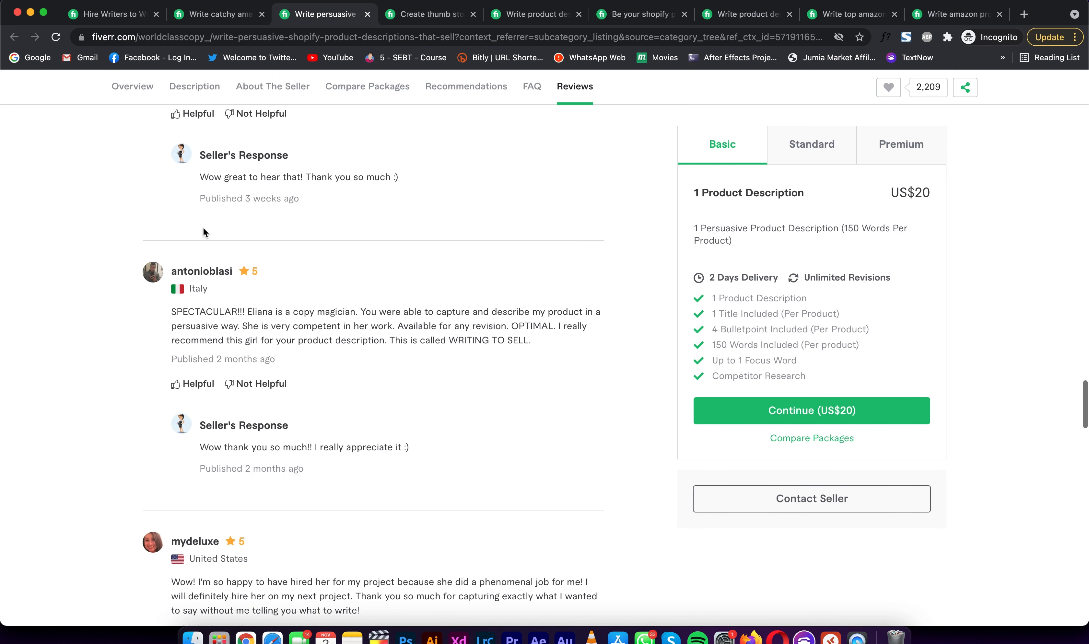
pyautogui.scroll(-10, 203, 232)
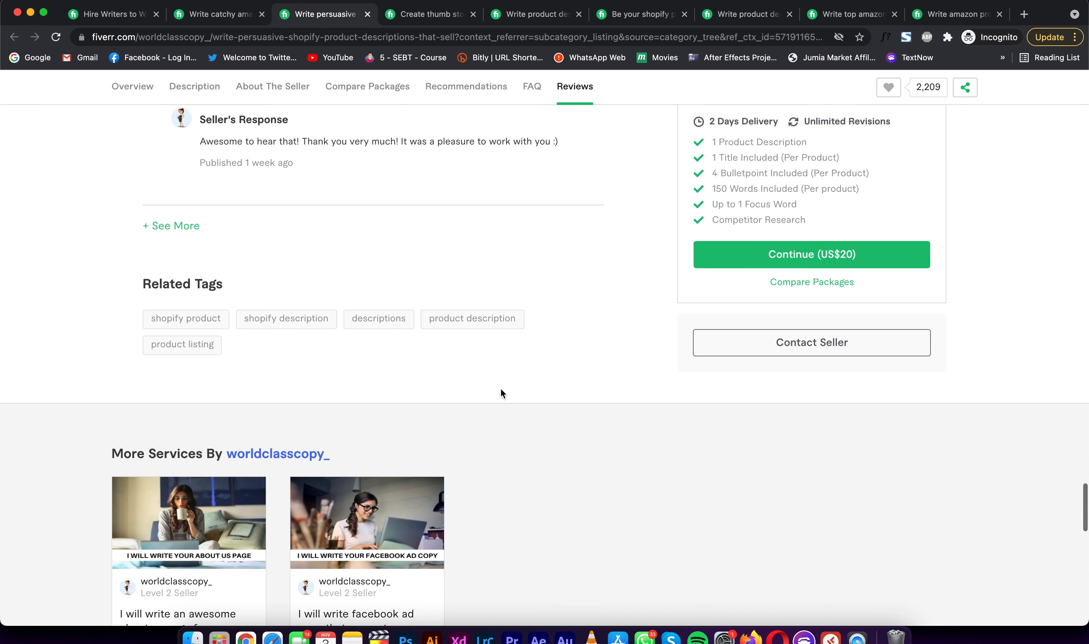
pyautogui.scroll(2, 556, 401)
# Append the Shopify gig's tags missing from the note's tag list: shopify product, descriptions, product listing.
pyautogui.press('super+Tab')
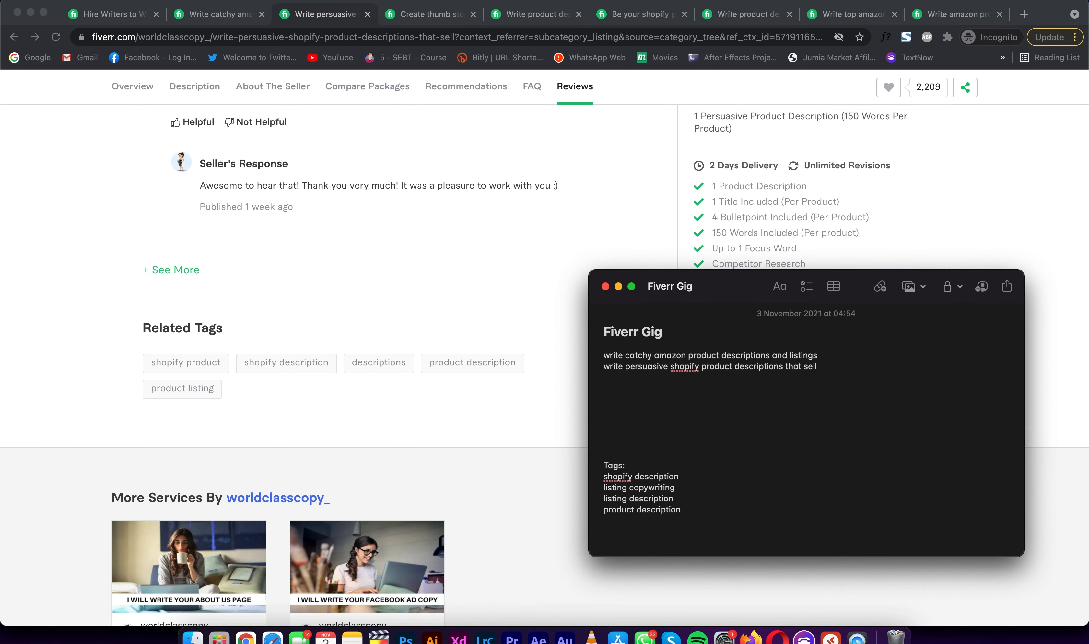
pyautogui.write('shopify product')
pyautogui.press('Return')
pyautogui.write('descriptions ')
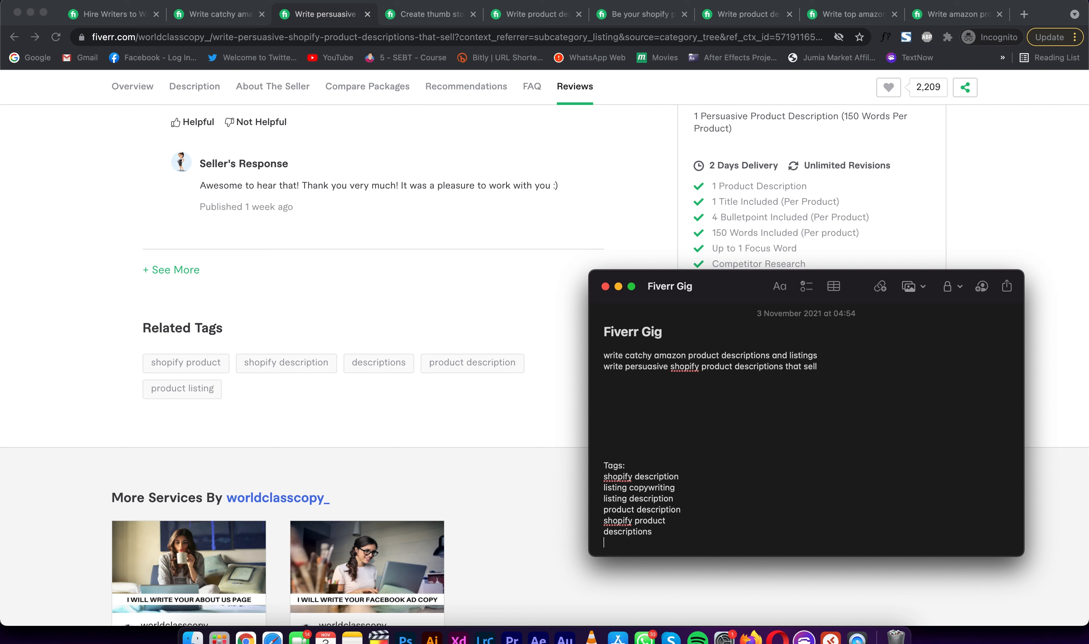
pyautogui.write('product listing')
pyautogui.scroll(15, 452, 395)
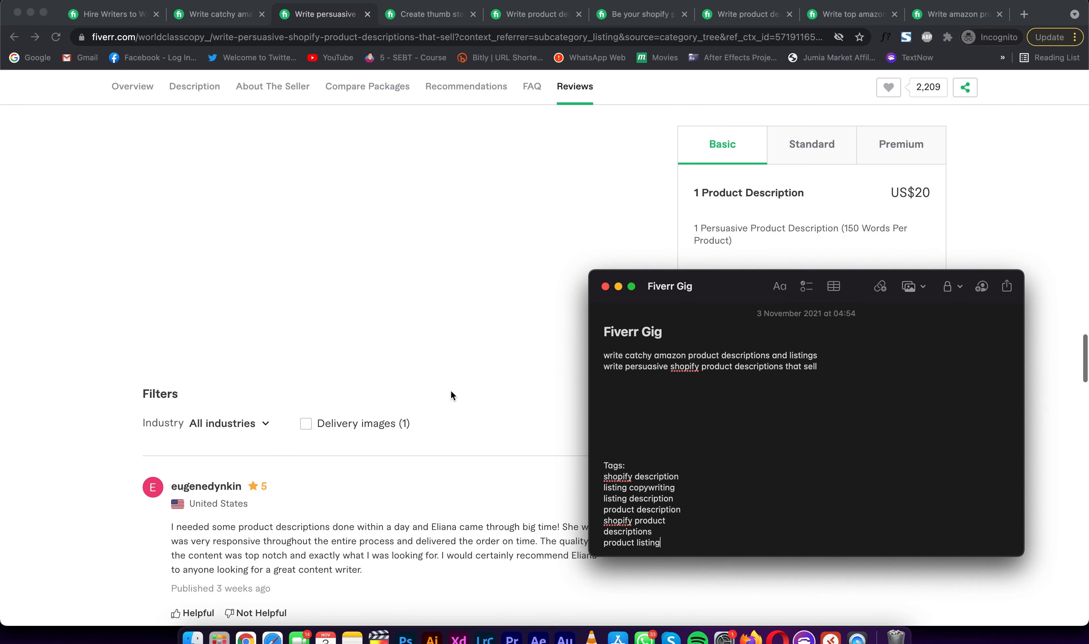
pyautogui.scroll(12, 452, 393)
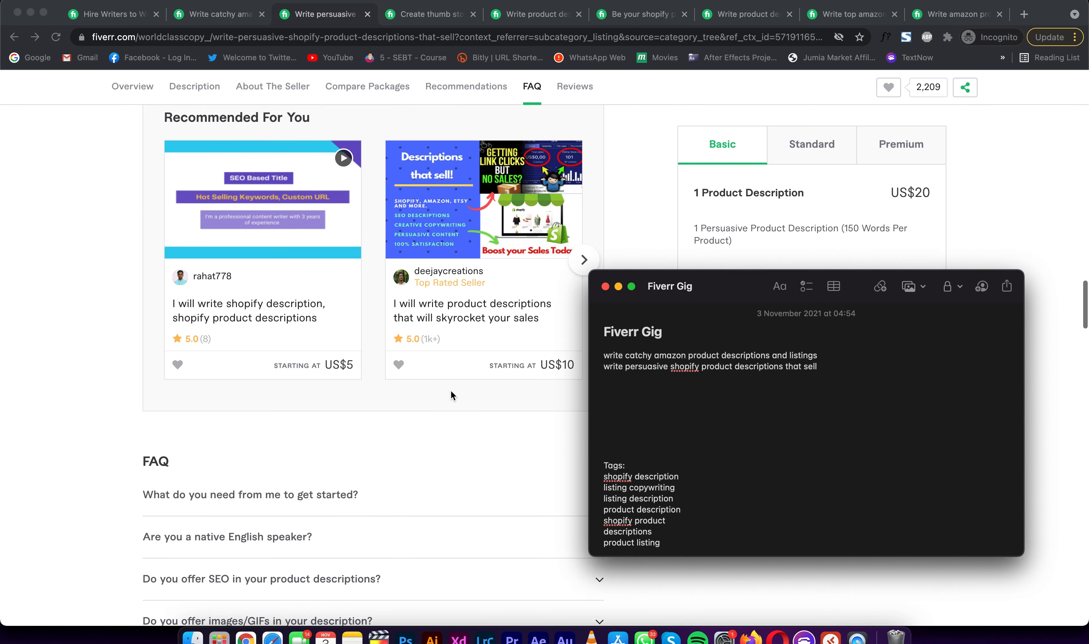
# Examine how the Shopify gig's description repeats its keywords, such as "Shopify descriptions" and "Shopify product descriptions".
pyautogui.scroll(12, 451, 392)
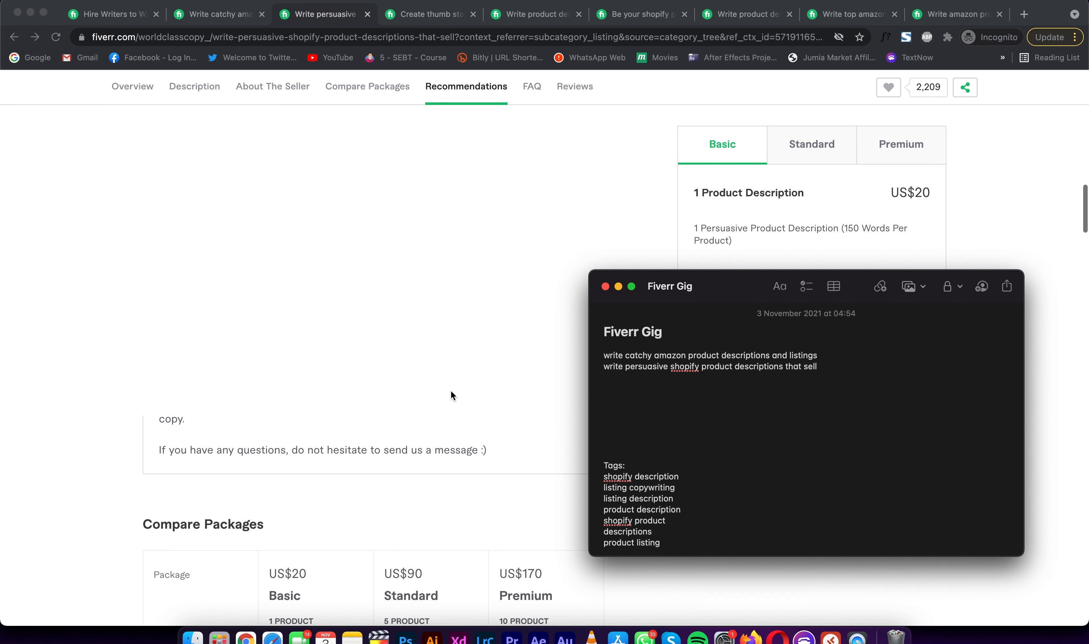
pyautogui.scroll(10, 451, 390)
pyautogui.click(523, 253)
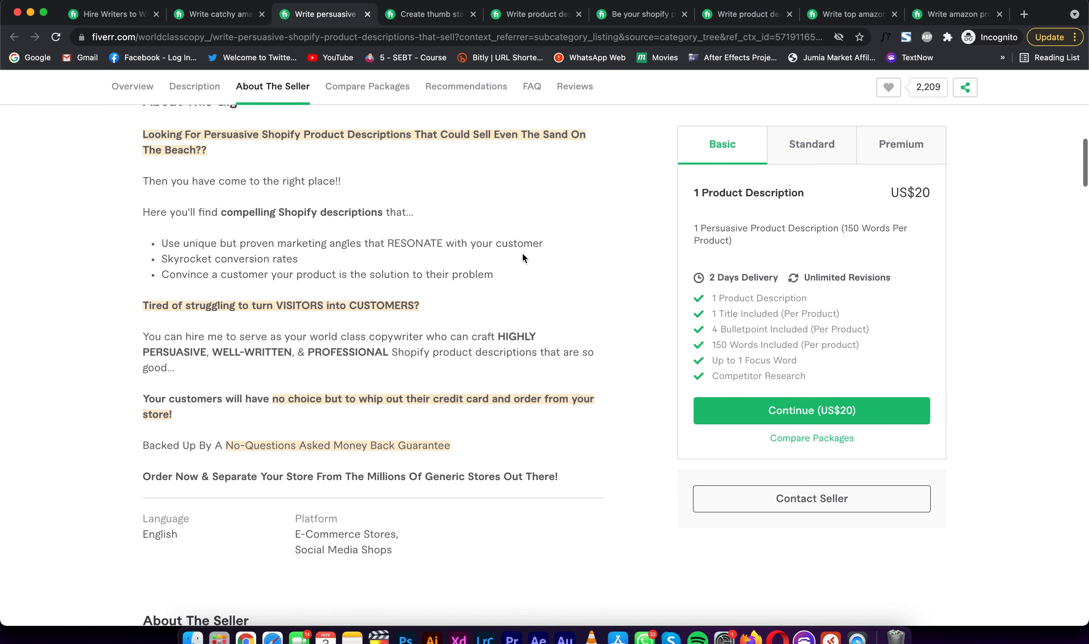
pyautogui.scroll(3, 522, 253)
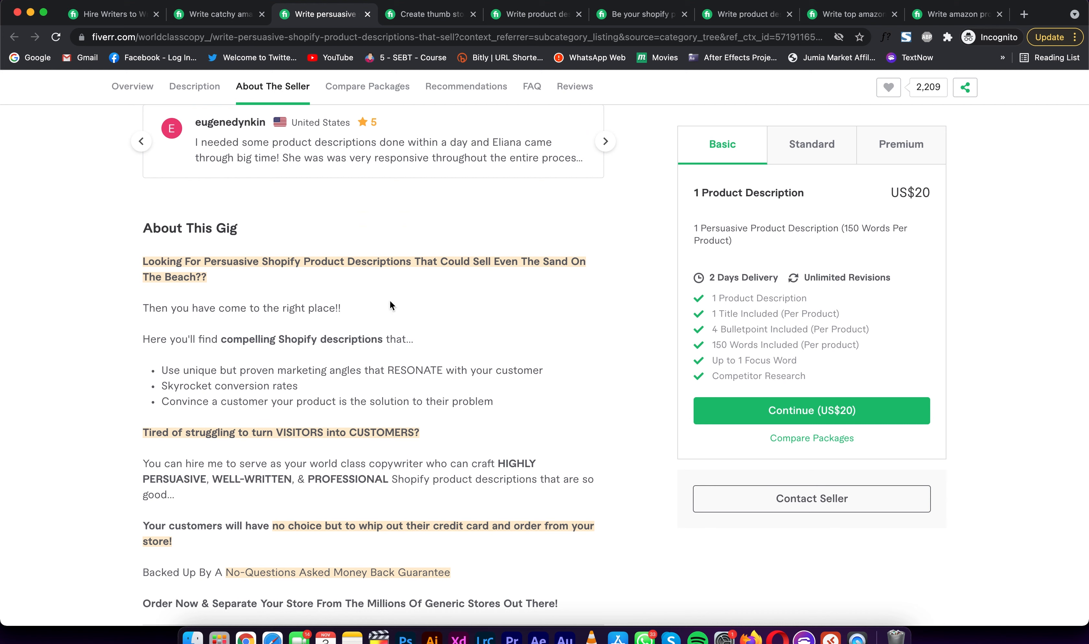
pyautogui.moveTo(302, 261); pyautogui.dragTo(440, 273)
pyautogui.moveTo(280, 339); pyautogui.dragTo(383, 341)
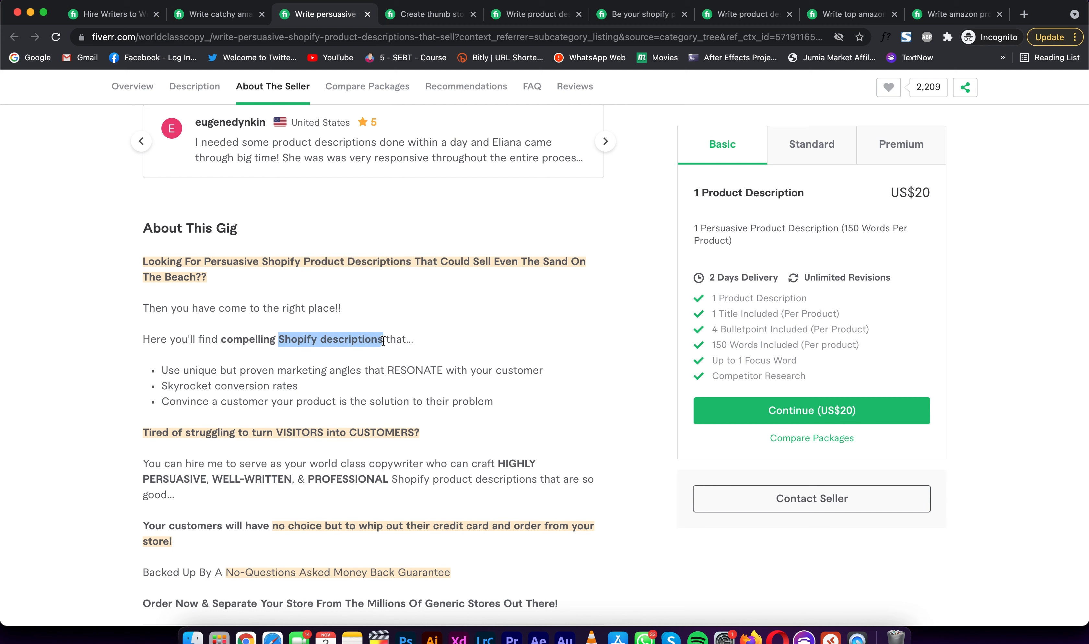
pyautogui.scroll(-2, 381, 480)
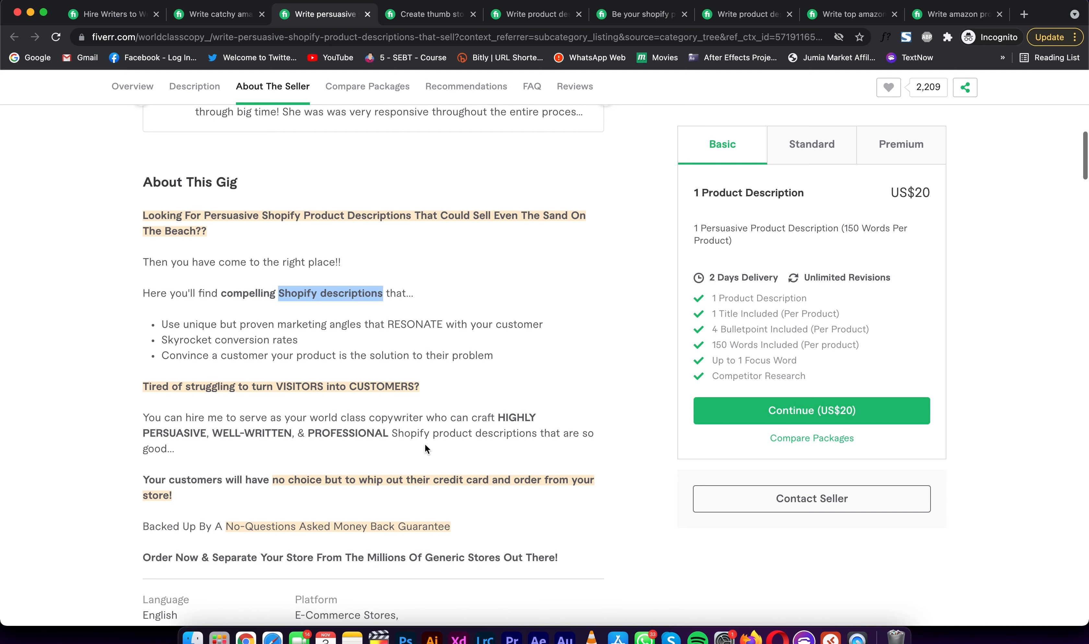
pyautogui.moveTo(398, 433); pyautogui.dragTo(531, 438)
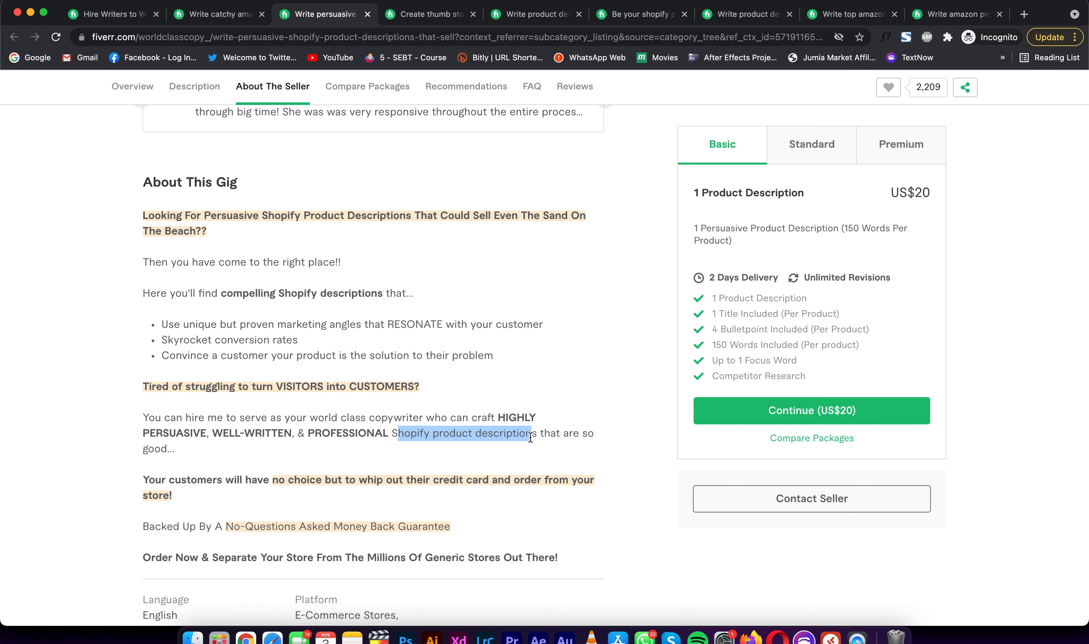
pyautogui.scroll(3, 531, 438)
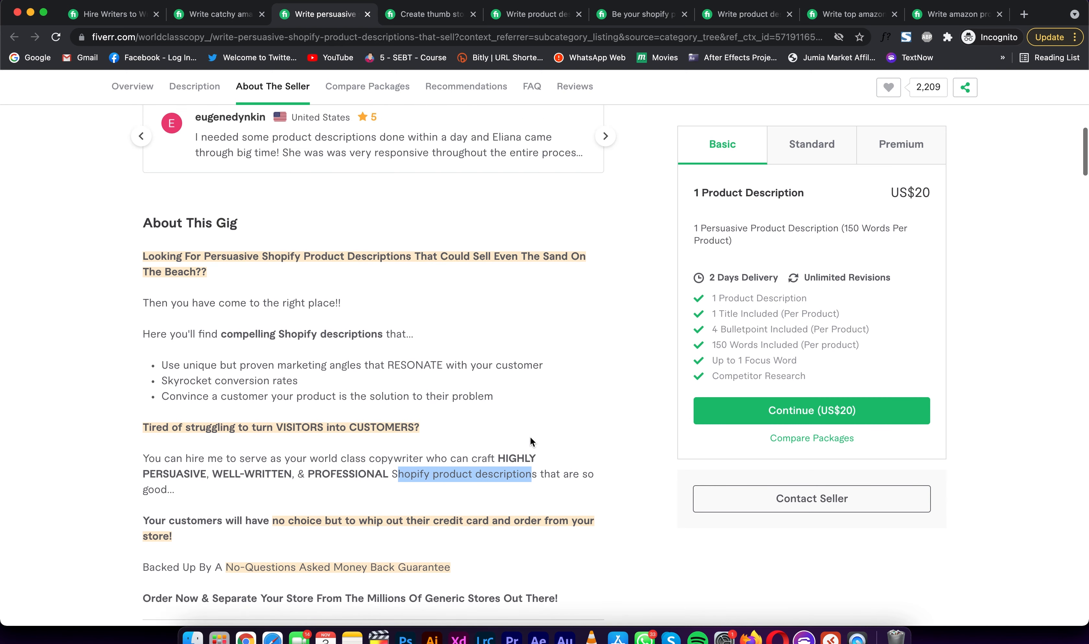
# Open the thumb stopping Amazon gig page and add "will create thumb stopping amazon product listings" to the note's title list.
pyautogui.click(437, 16)
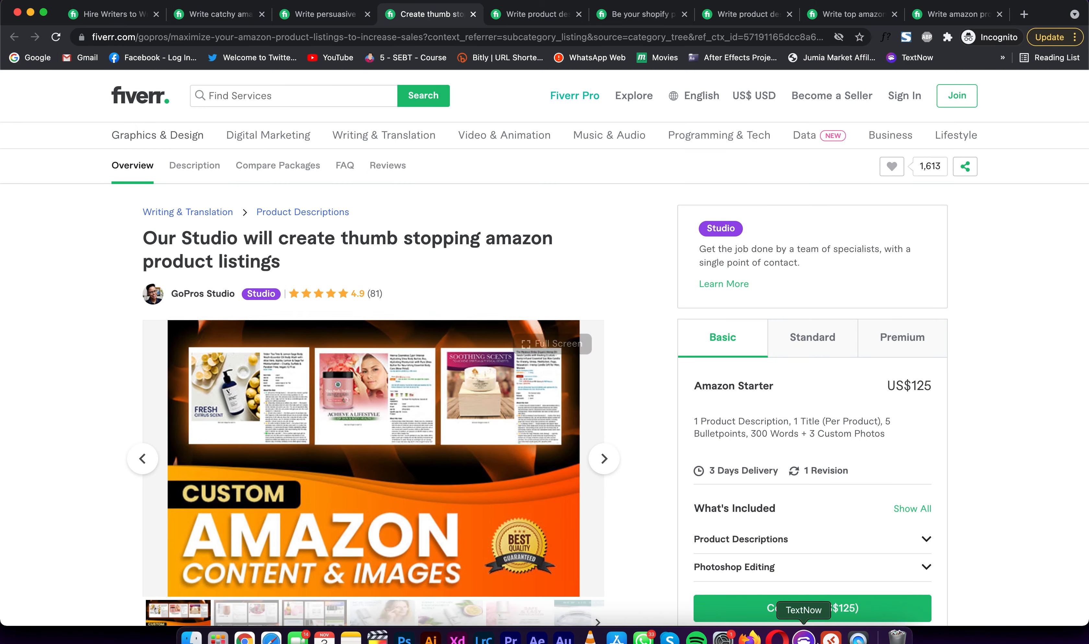
pyautogui.click(352, 638)
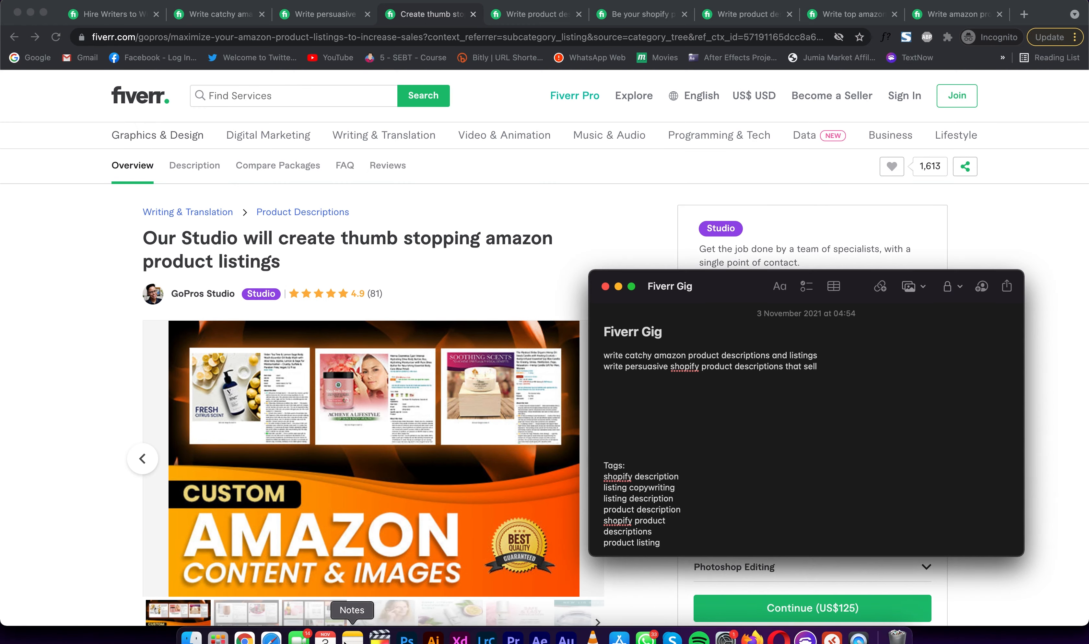
pyautogui.click(836, 369)
pyautogui.press('Return')
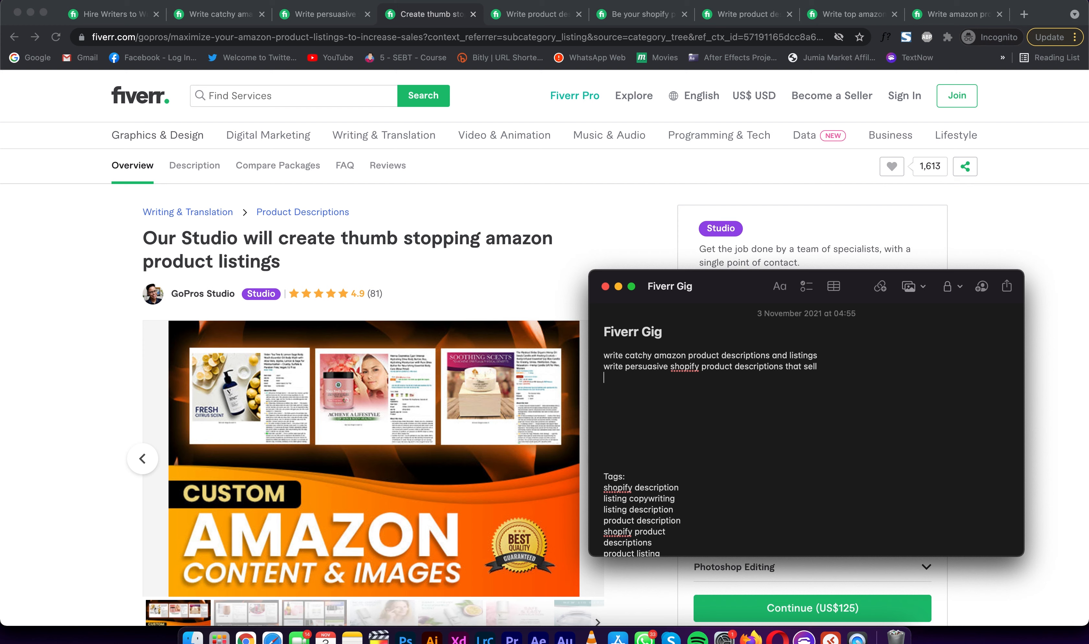
pyautogui.write('will create thumb stopping amazon ')
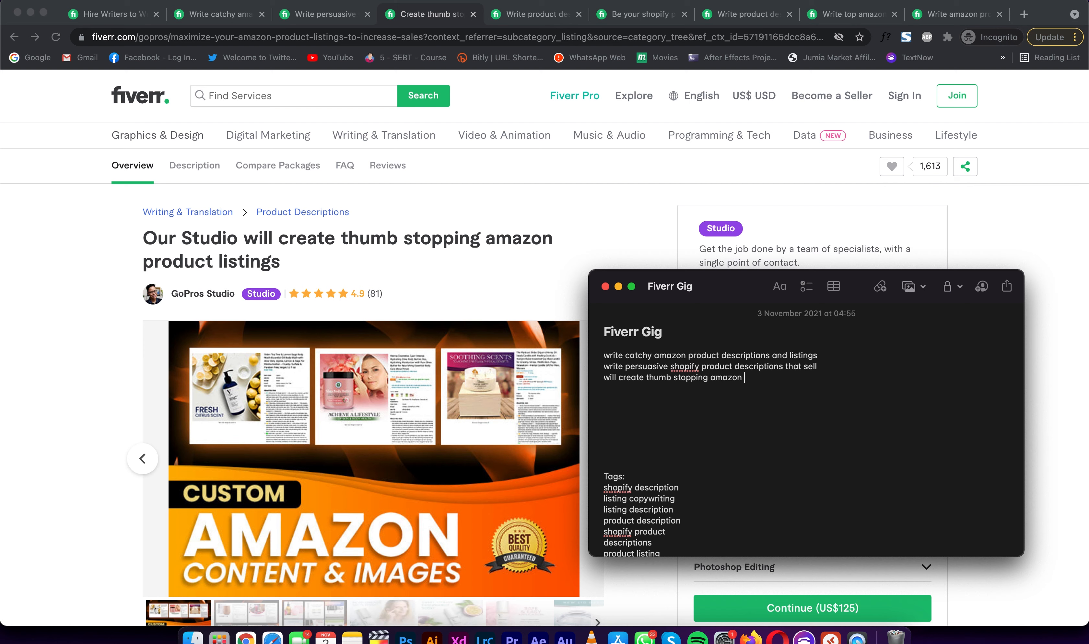
pyautogui.write('product listings')
pyautogui.press('Return')
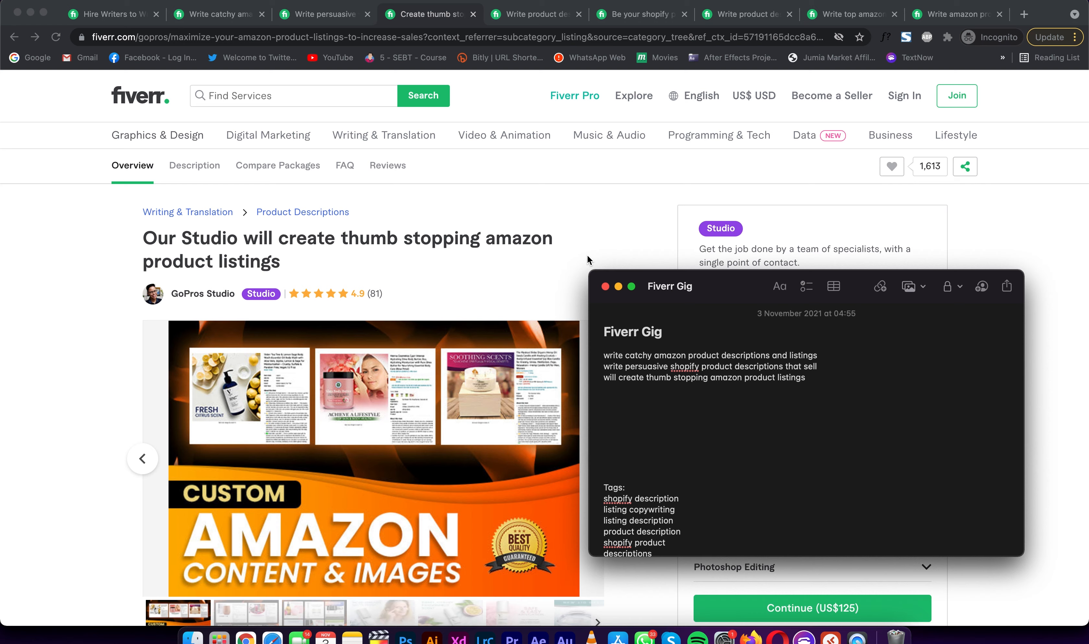
# Go to the next gig page and add its title "write product descriptions that will skyrocket your sales" to the note.
pyautogui.scroll(-3, 603, 233)
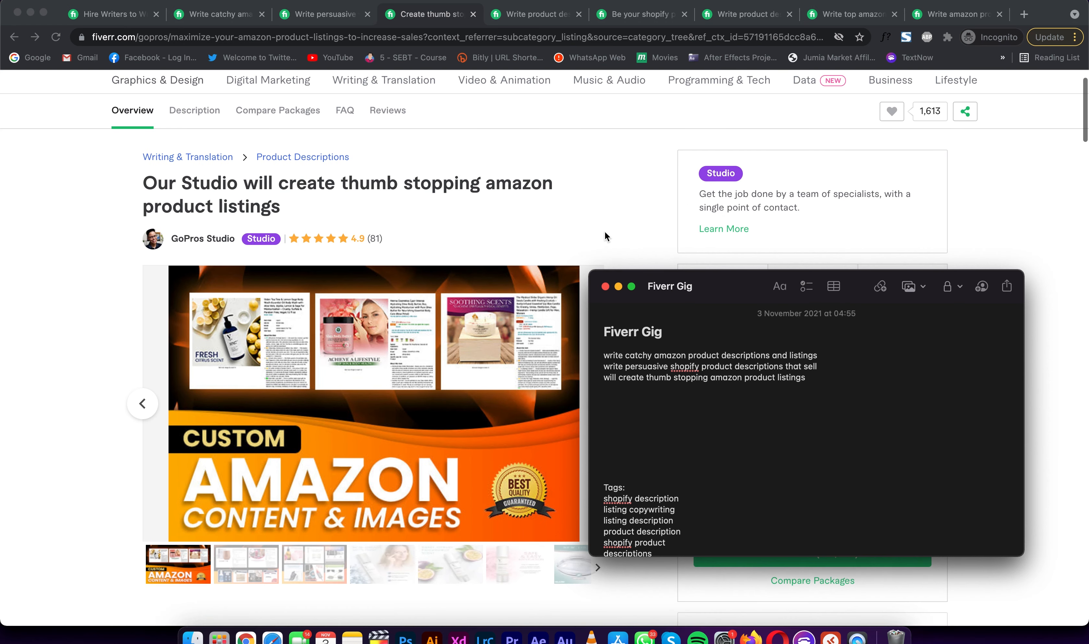
pyautogui.click(605, 233)
pyautogui.scroll(-2, 639, 310)
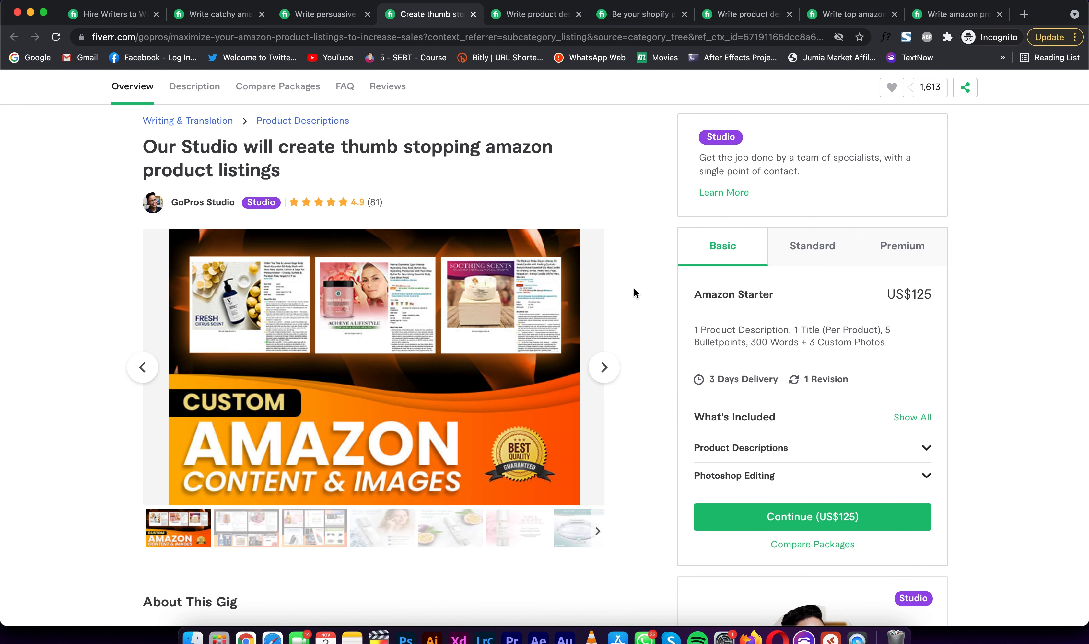
pyautogui.hotkey('ctrl', 'Tab')
pyautogui.press('super+Tab')
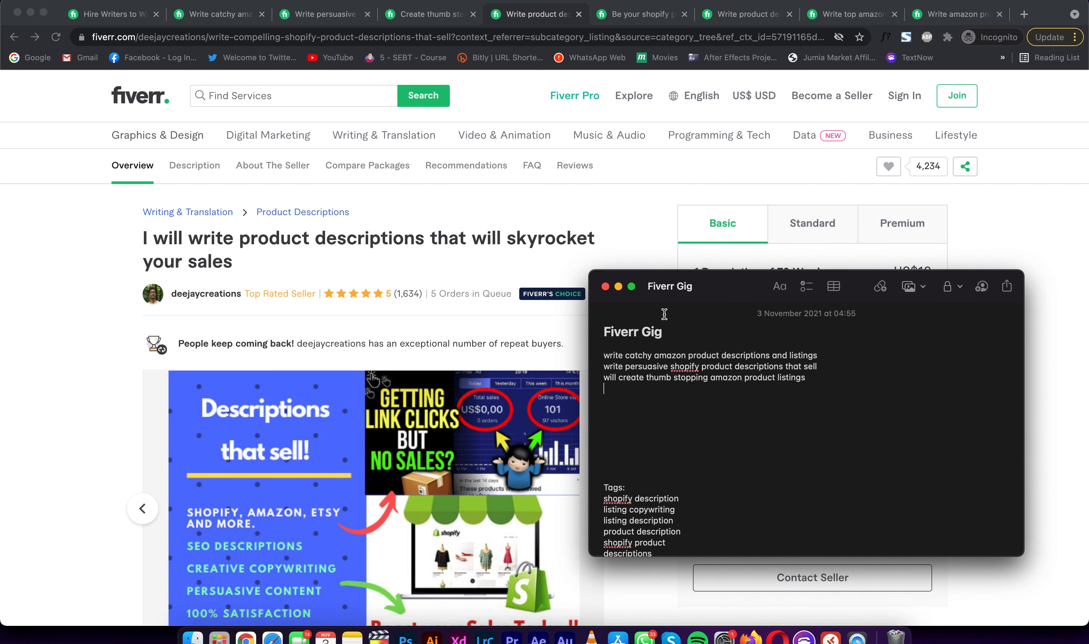
pyautogui.write('write product descriptio')
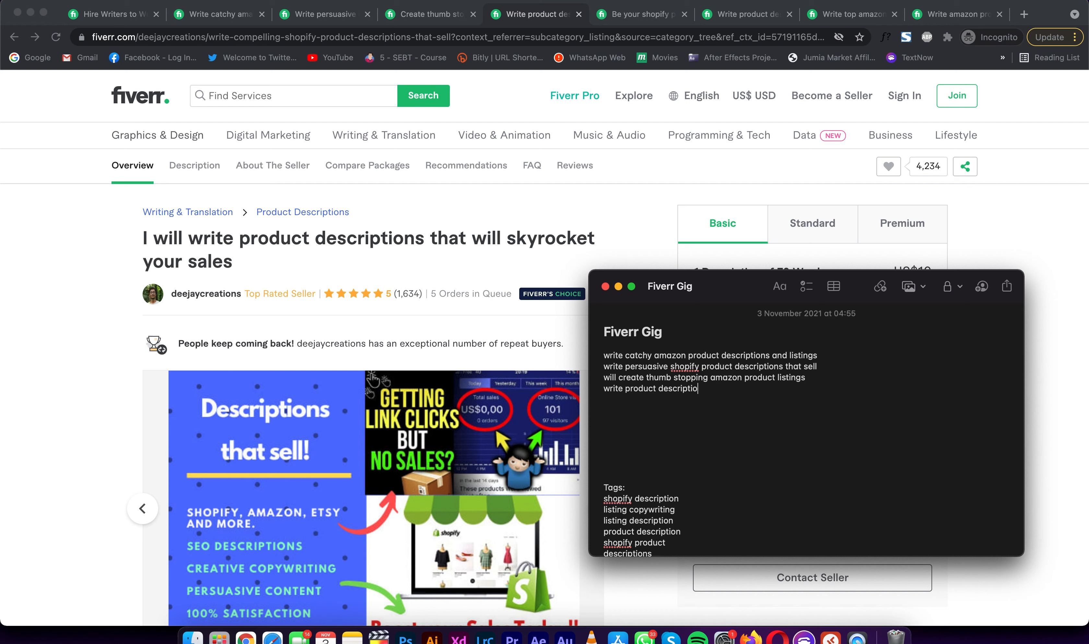
pyautogui.write('ns that will skyrocket your sales')
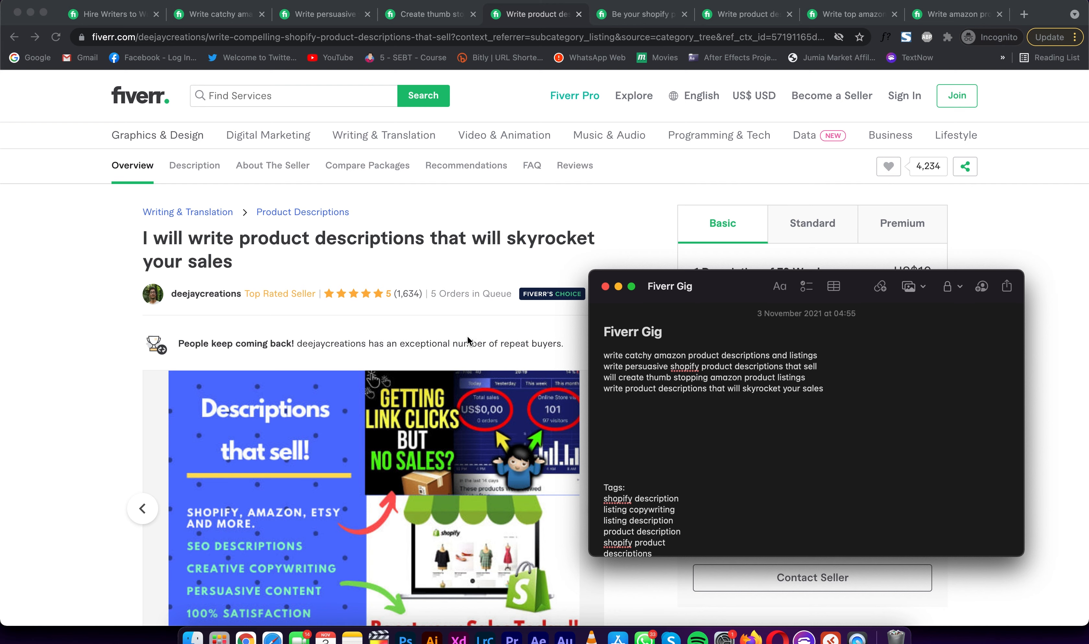
# Go to the following gig page and record "be your shopify product description writer with perfect SEO" in the note.
pyautogui.click(457, 322)
pyautogui.hotkey('ctrl', 'Tab')
pyautogui.press('super+Tab')
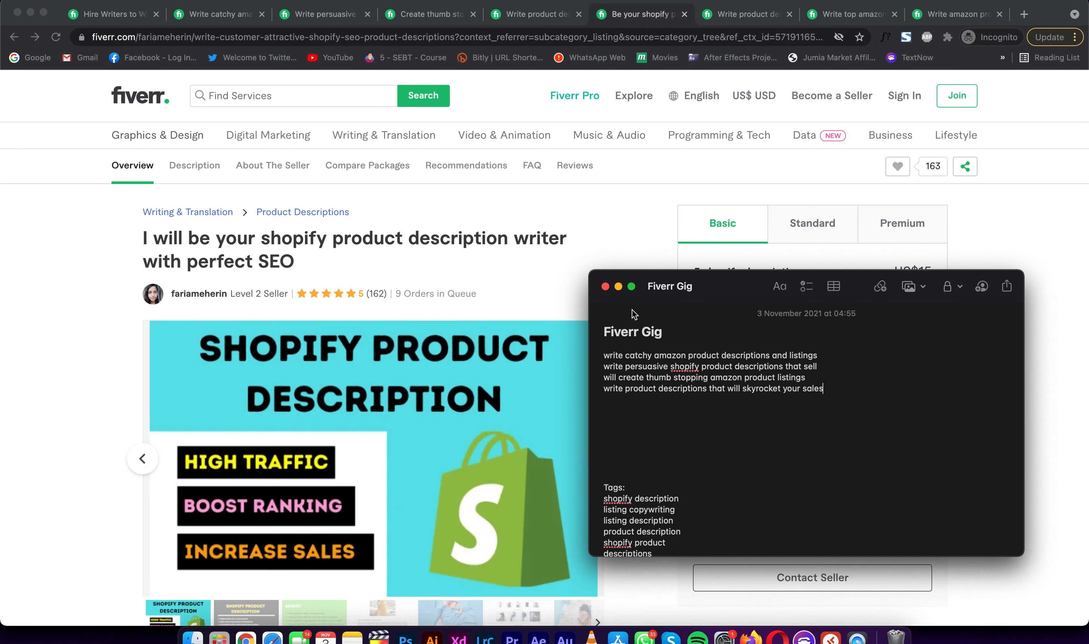
pyautogui.press('Return')
pyautogui.write('be your ')
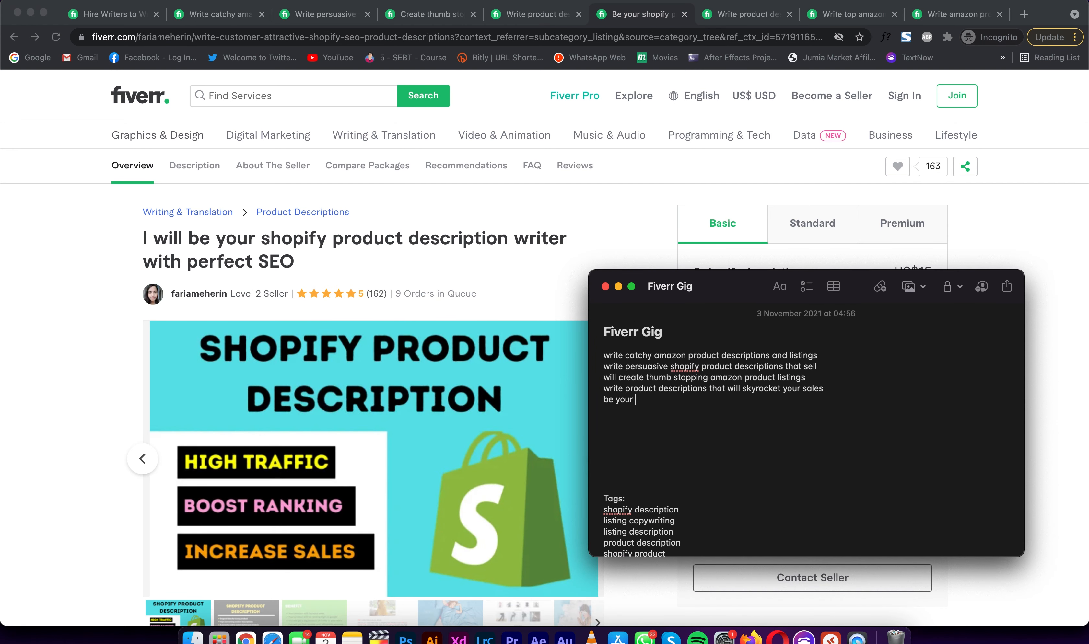
pyautogui.write('shopify product description writer with perfect SEO')
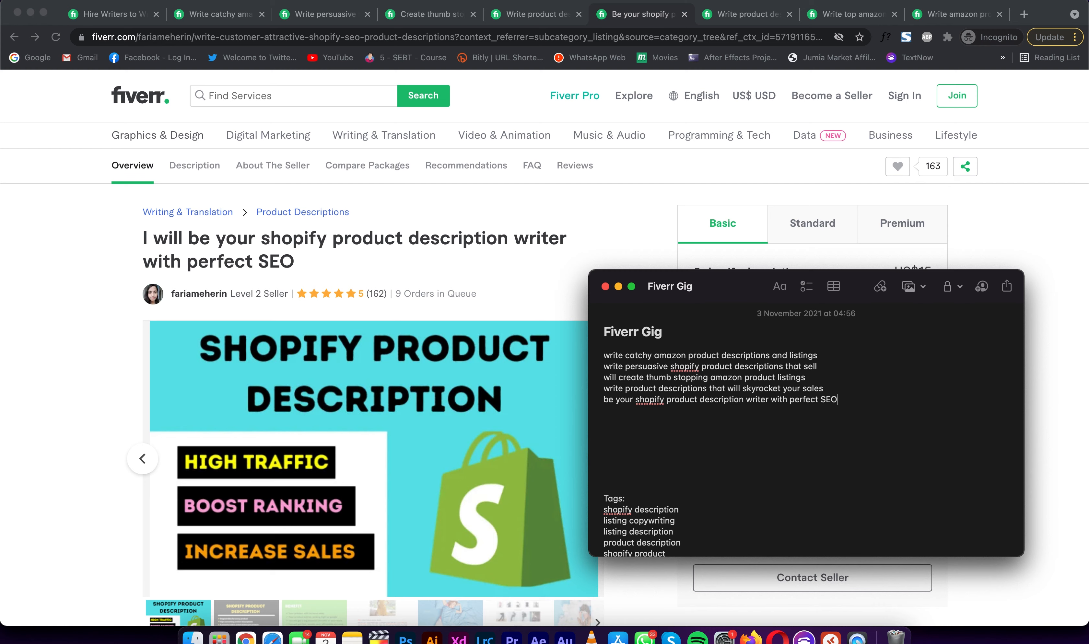
# Go to the next open gig and add "write product descriptions that convert like crazy" below the previous title in the note.
pyautogui.click(540, 281)
pyautogui.hotkey('ctrl', 'Tab')
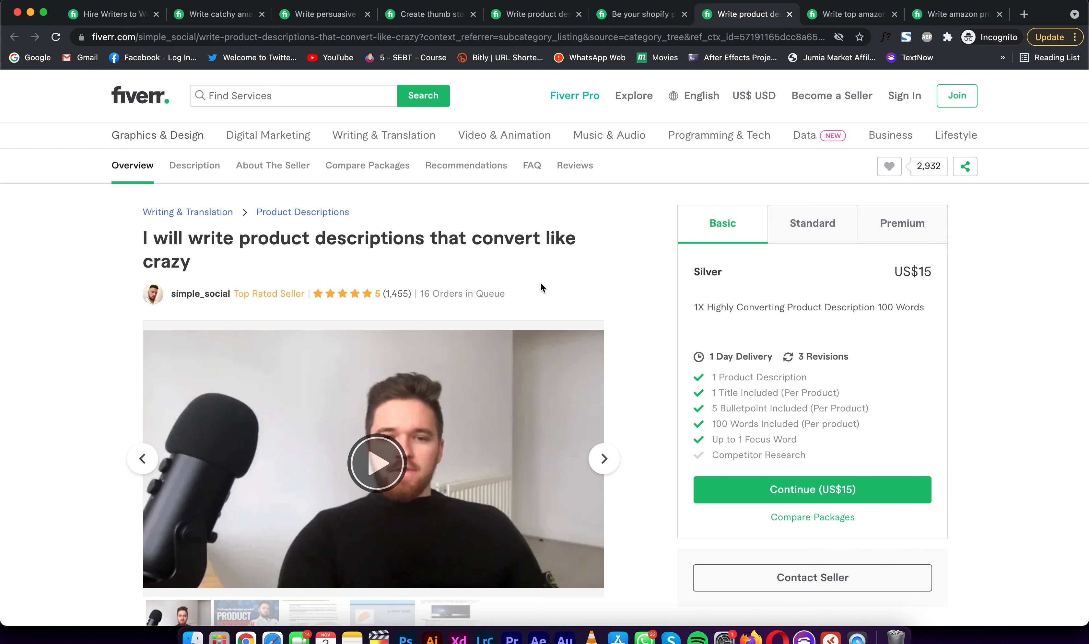
pyautogui.press('super+Tab')
pyautogui.write('writ')
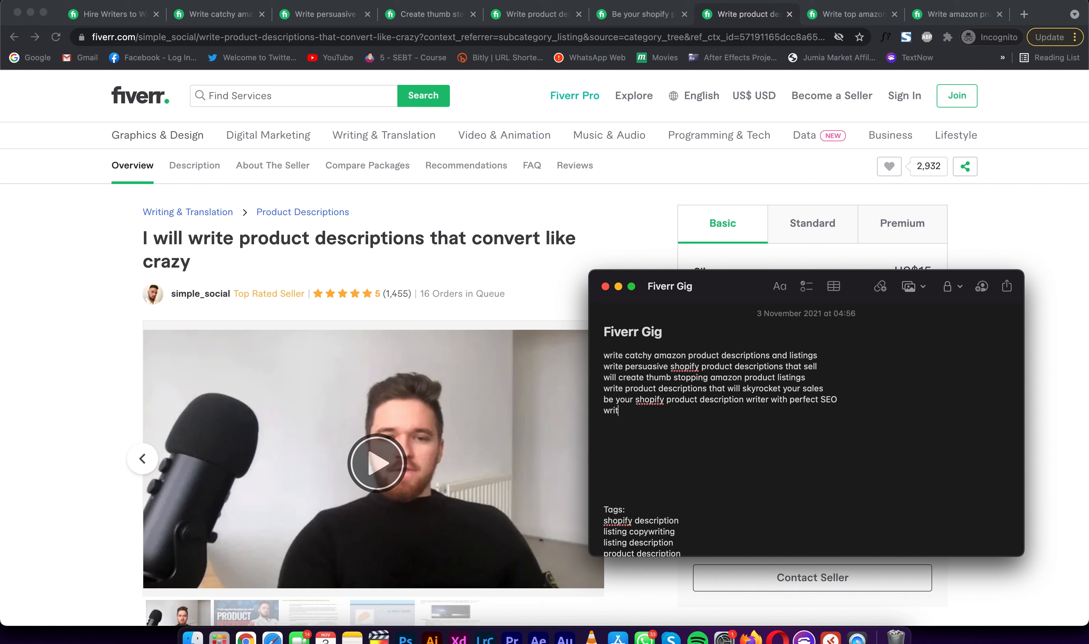
pyautogui.write('e product descriptions that co')
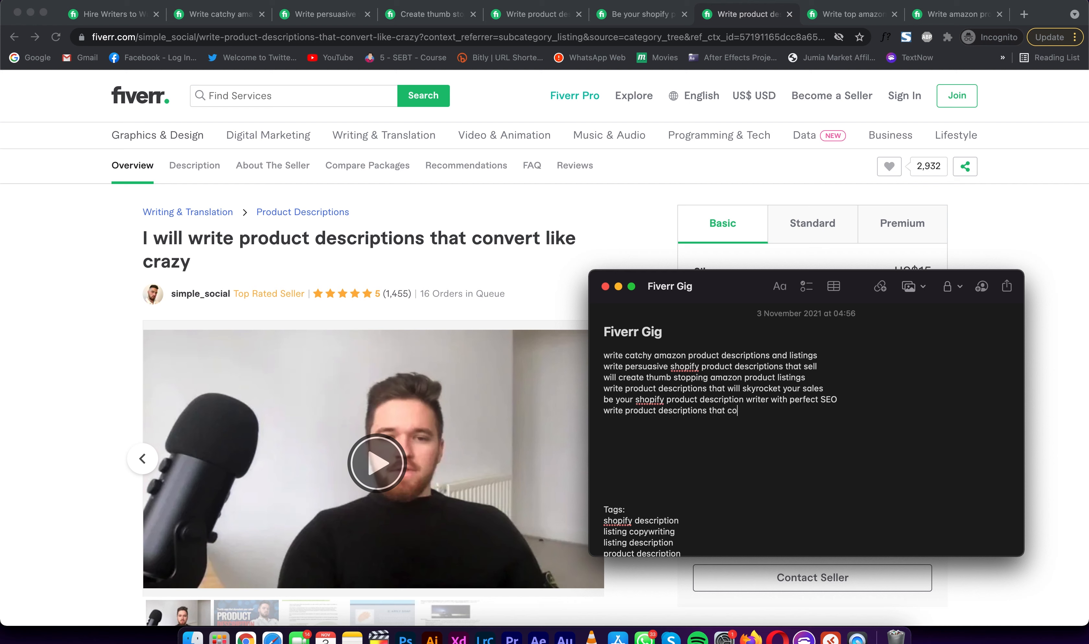
pyautogui.write('nver')
pyautogui.write('crazy')
pyautogui.press('Return')
# Go to the top Amazon listing gig and add "write top amazon listing and SEO product descriptions" to the note.
pyautogui.click(469, 252)
pyautogui.hotkey('ctrl', 'Tab')
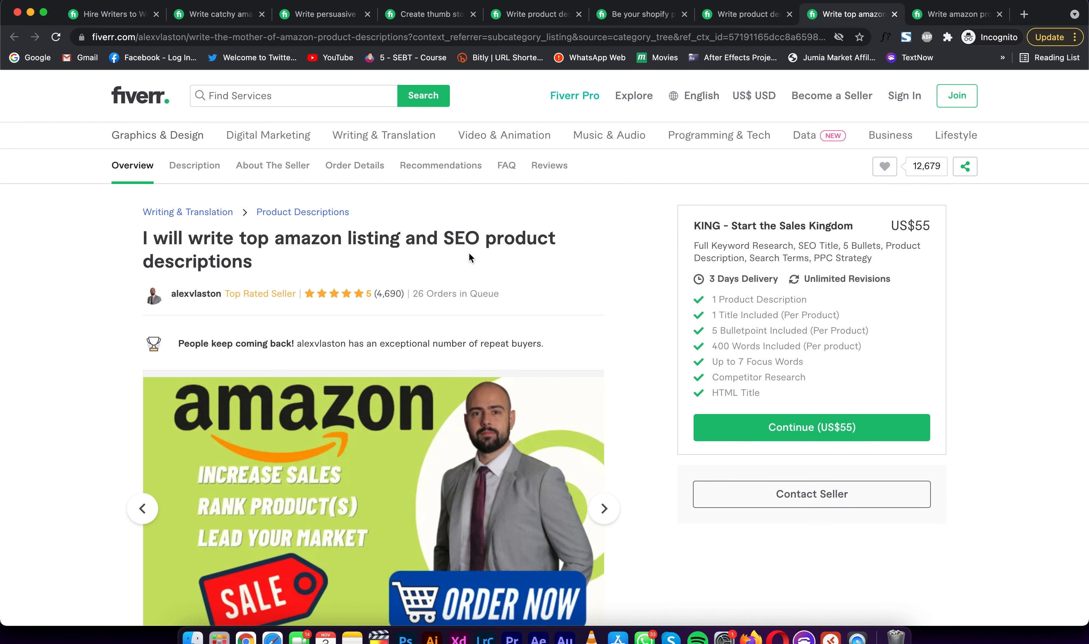
pyautogui.press('super+Tab')
pyautogui.write('wite t')
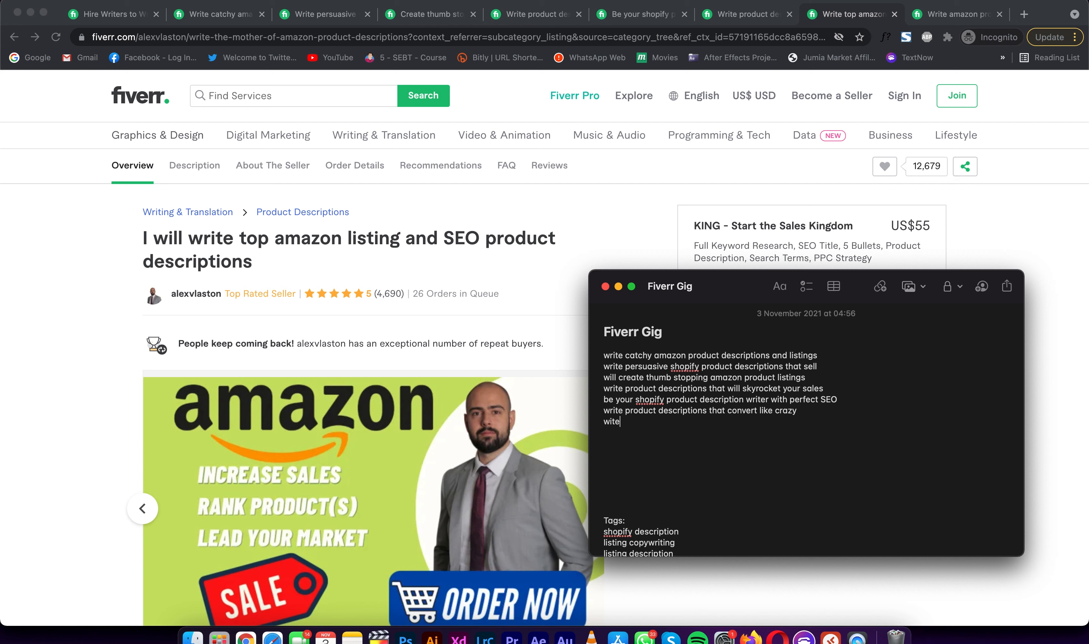
pyautogui.press('BackSpace')
pyautogui.press('BackSpace')
pyautogui.press('BackSpace')
pyautogui.press('BackSpace')
pyautogui.press('BackSpace')
pyautogui.write('rite top amazon listing and SEO product descrip')
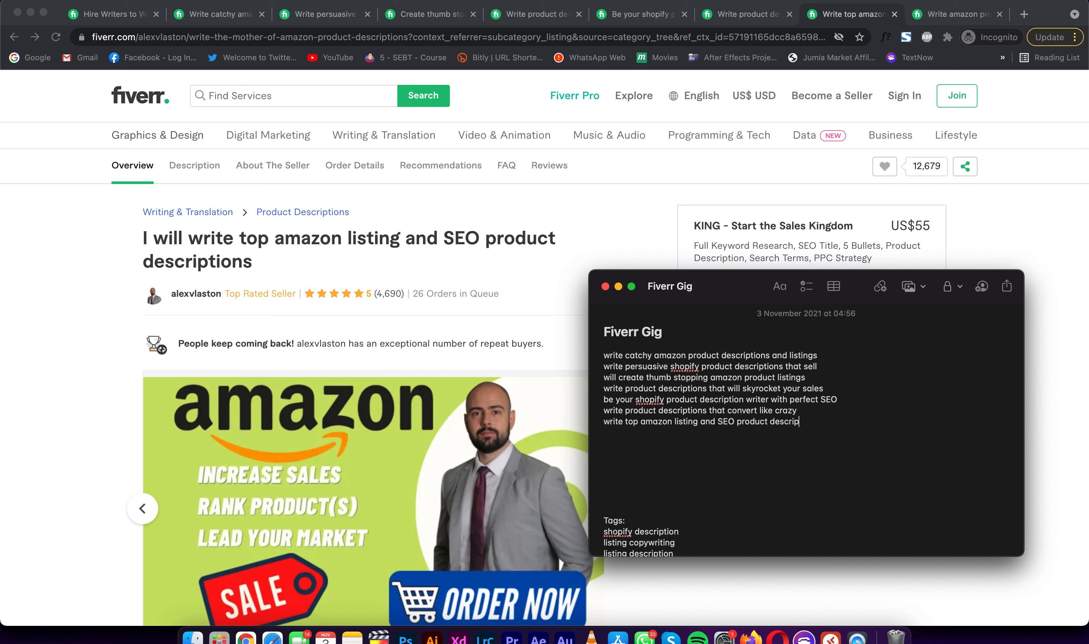
pyautogui.write('tions')
pyautogui.press('Return')
# Go to the last open gig and add "write amazon product description copy for amazon listing" to the note's title list.
pyautogui.press('super+Tab')
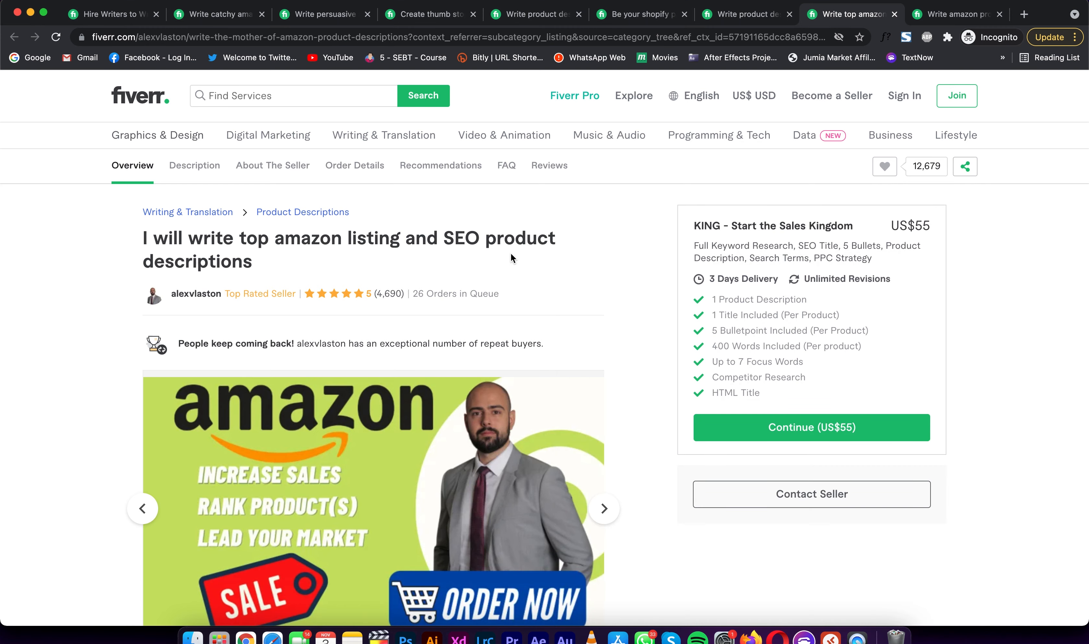
pyautogui.hotkey('ctrl', 'Tab')
pyautogui.press('super+Tab')
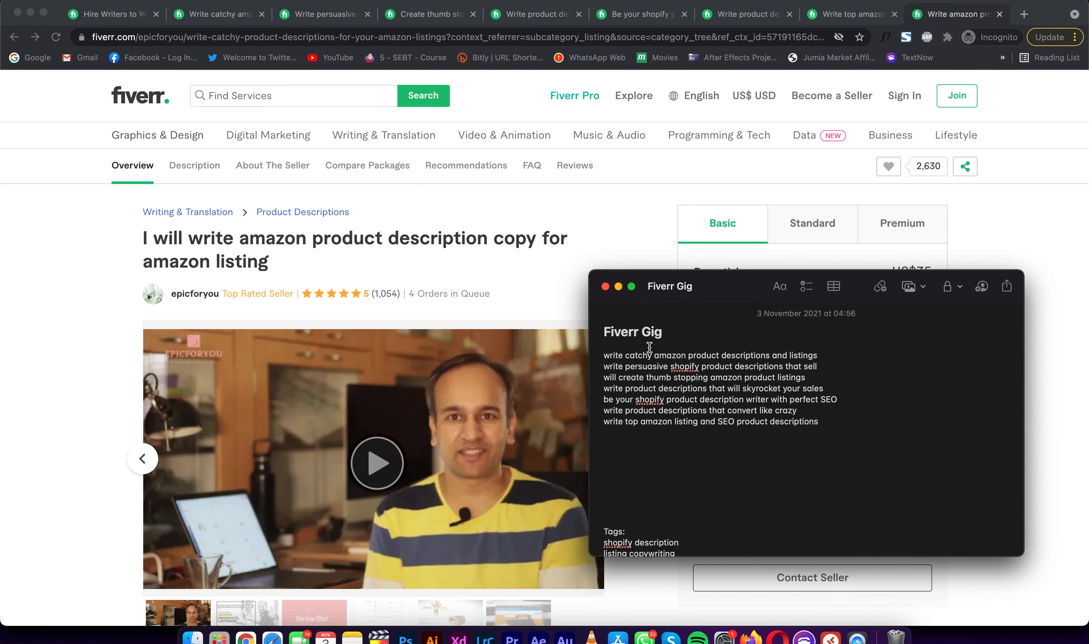
pyautogui.write('write amazon product descrt')
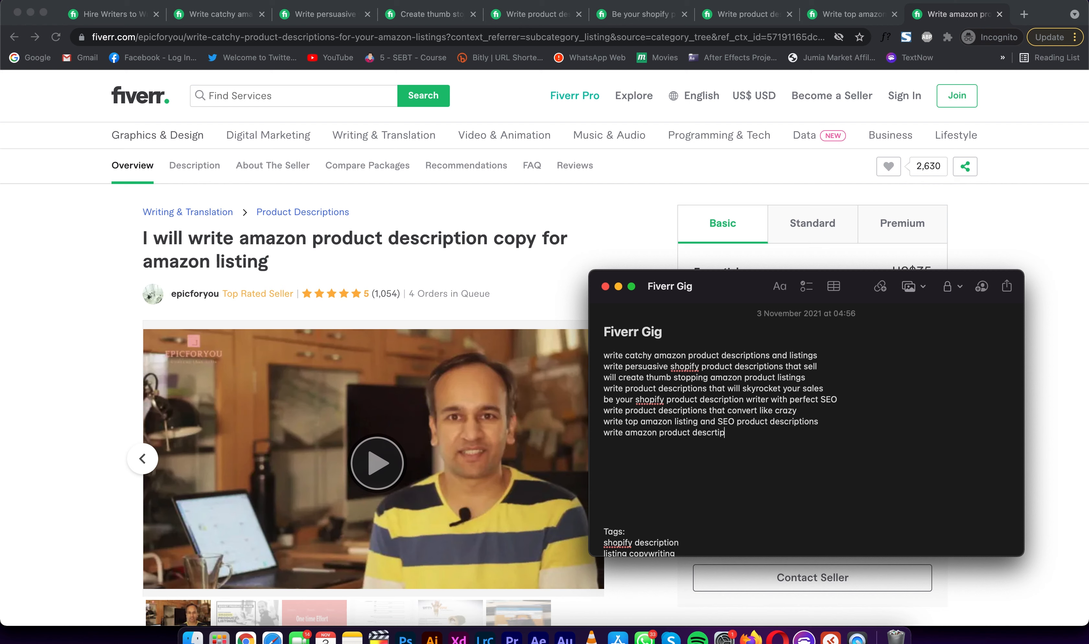
pyautogui.press('BackSpace')
pyautogui.write('iption copy for amazon listin')
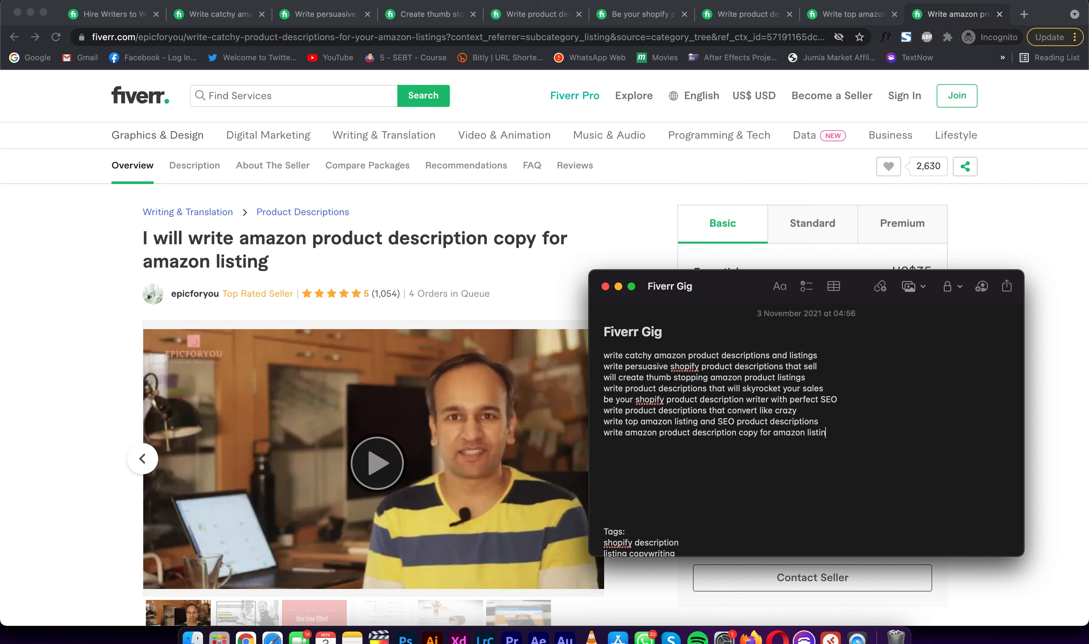
pyautogui.write('g')
# Switch to Safari with the seller account's Gigs page and start creating a new gig.
pyautogui.click(536, 290)
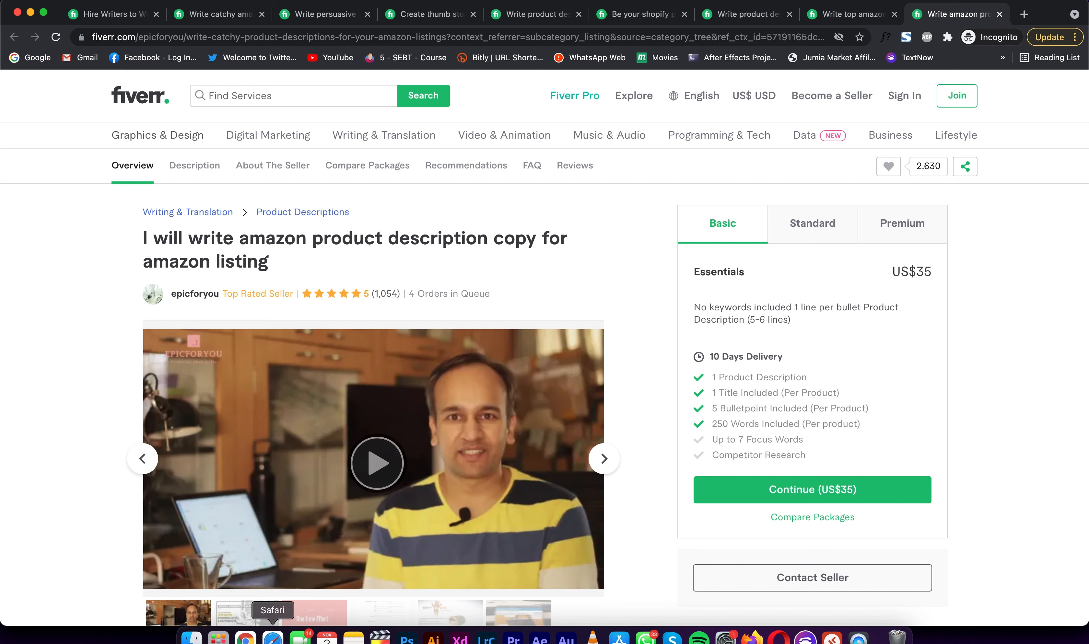
pyautogui.click(272, 638)
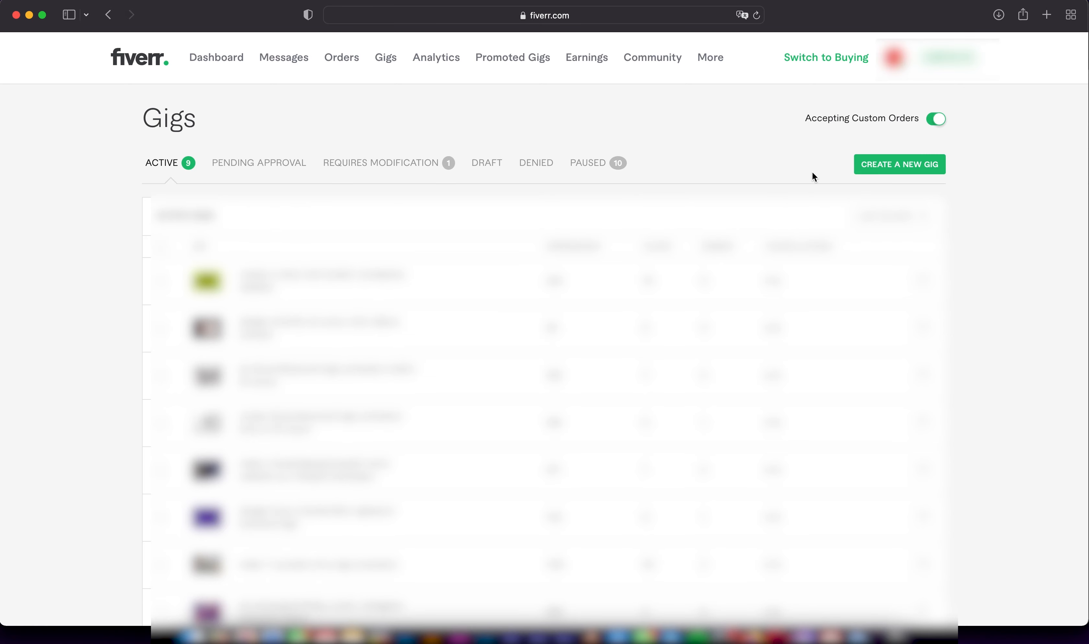
pyautogui.click(896, 164)
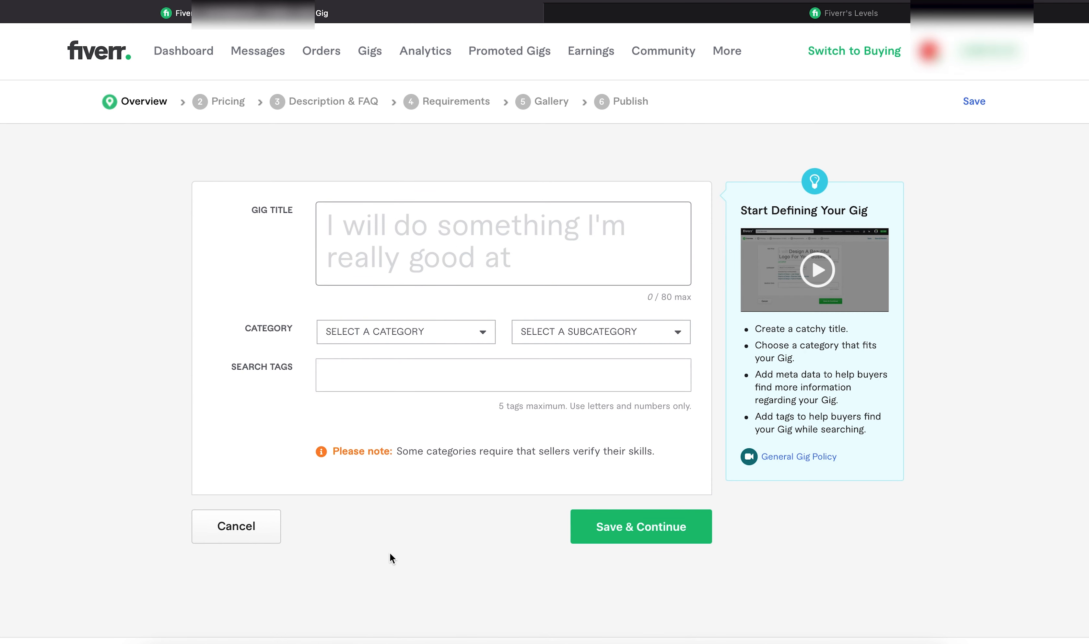
# Switch to the Fiverr Gig note and start a new title line beginning with "write" below the collected titles.
pyautogui.click(343, 640)
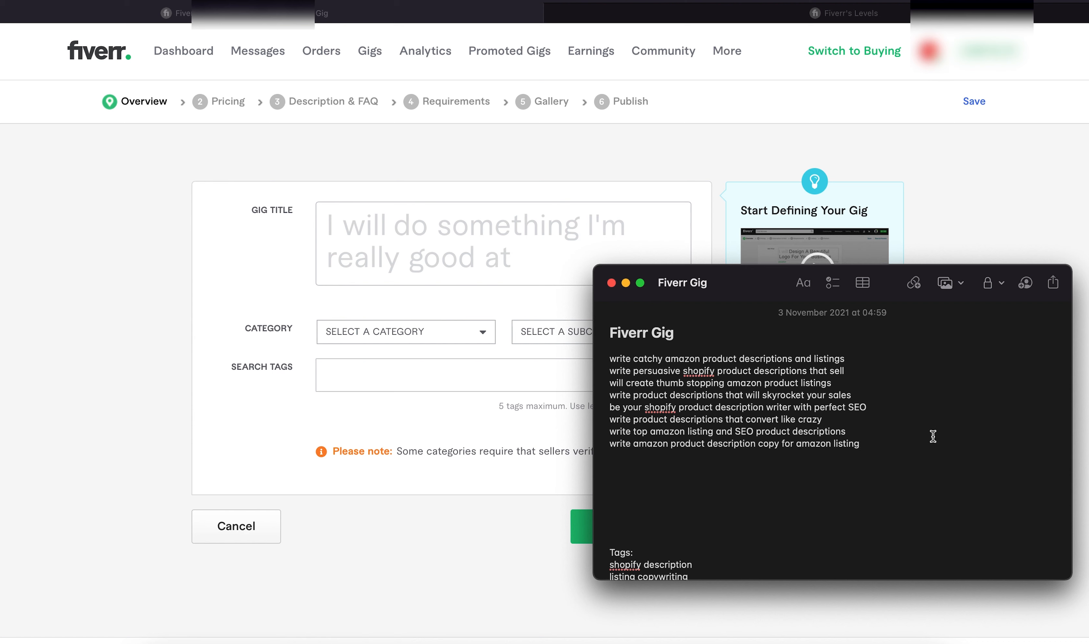
pyautogui.press('Return')
pyautogui.press('Return')
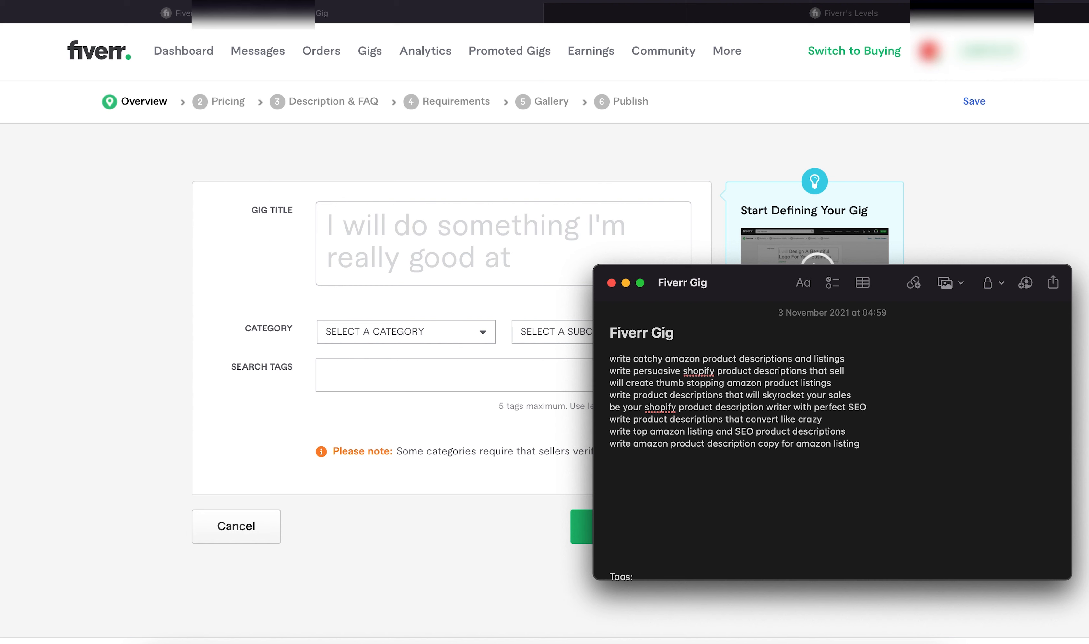
pyautogui.write('write')
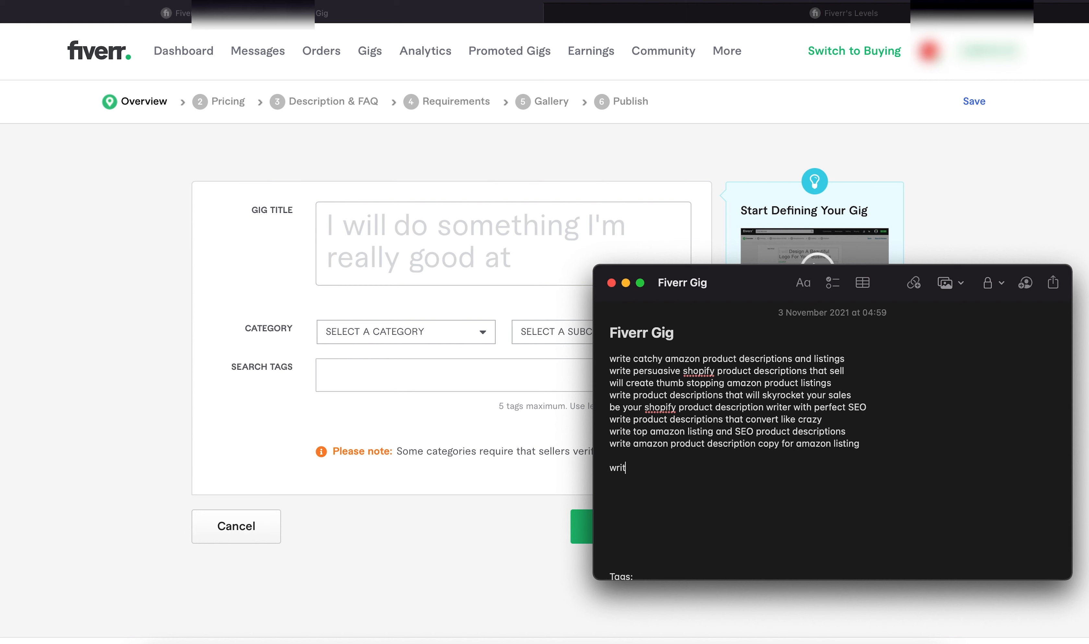
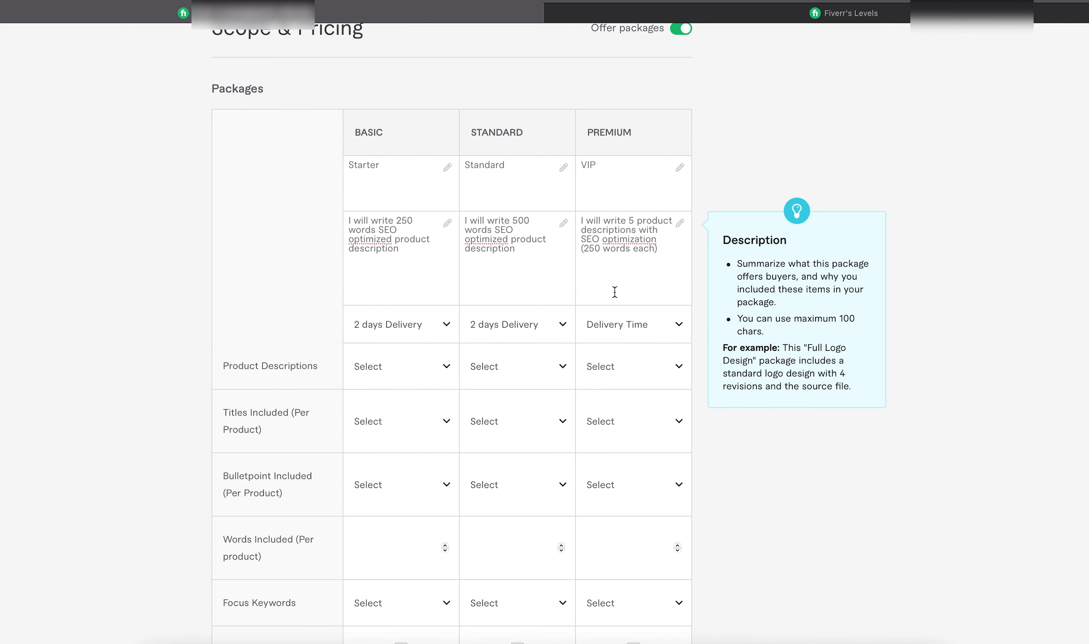
# Set the Premium delivery time to 5 days and the number of product descriptions to 1 for Basic and Standard.
pyautogui.click(632, 336)
pyautogui.scroll(-1, 624, 466)
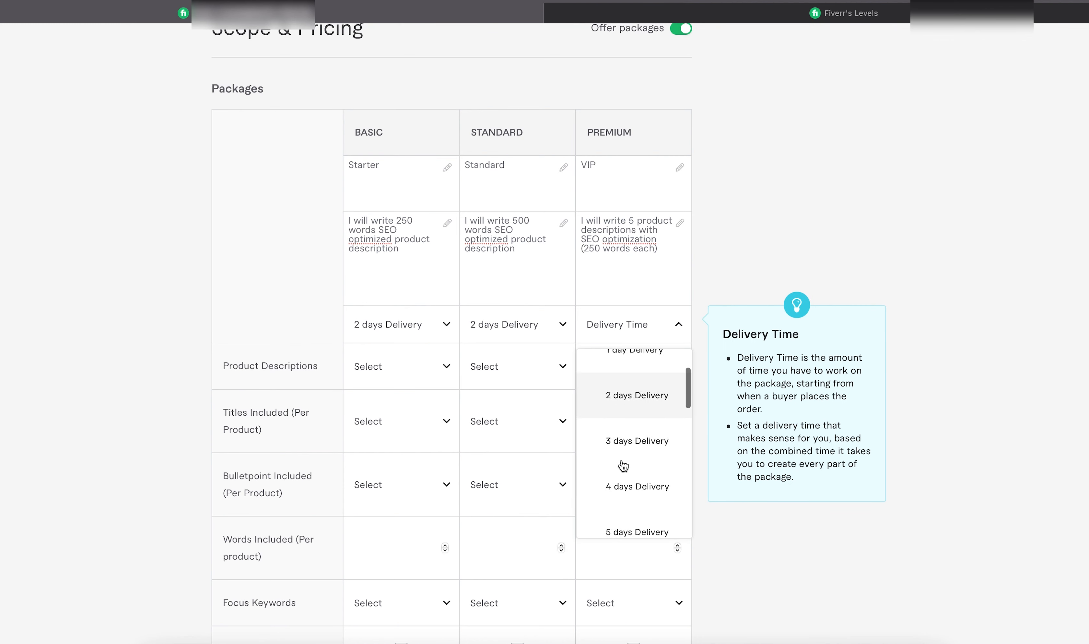
pyautogui.click(625, 528)
pyautogui.click(424, 373)
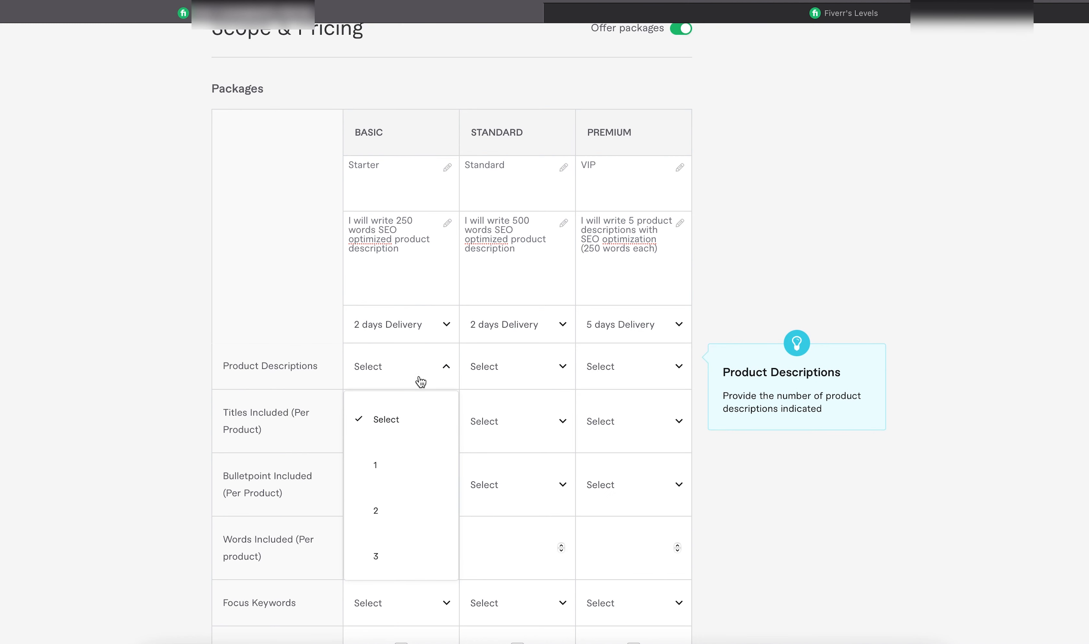
pyautogui.click(389, 468)
pyautogui.click(493, 373)
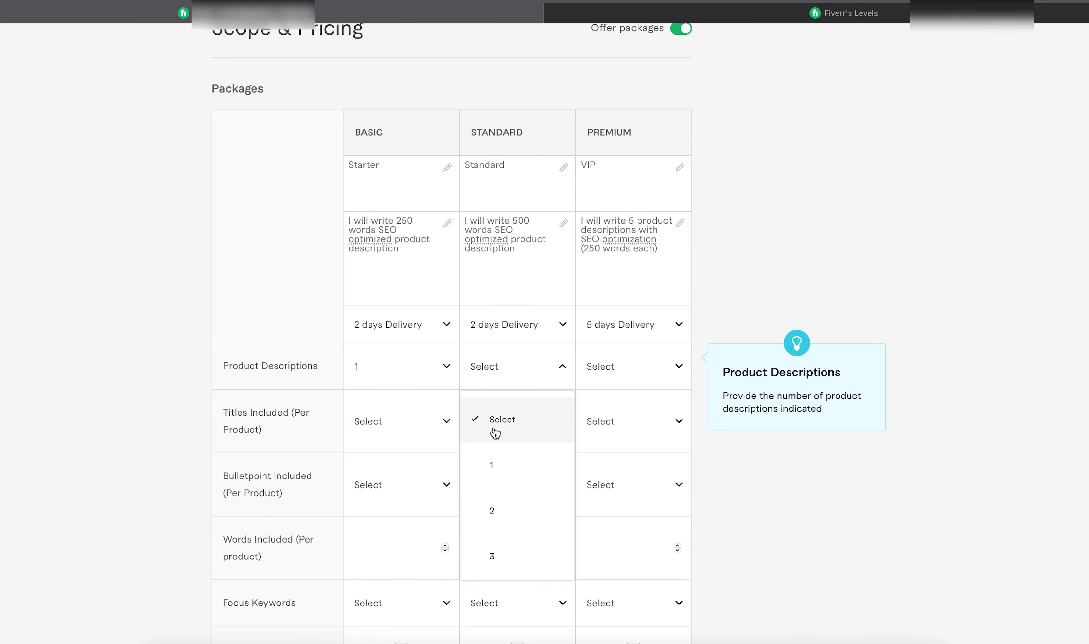
pyautogui.click(494, 469)
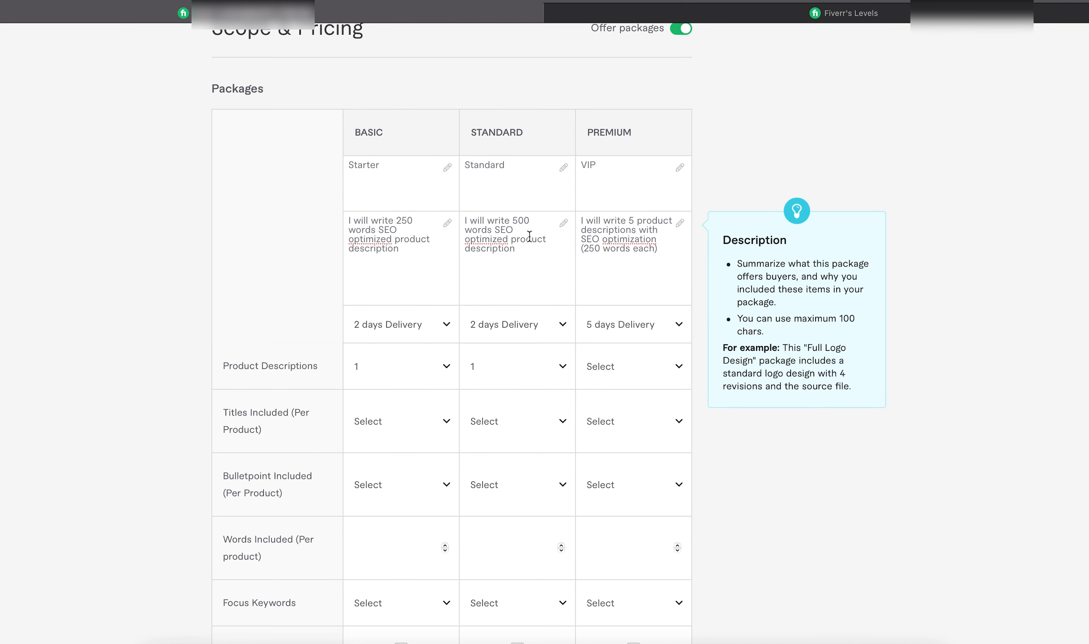
# Replace the Standard package description with a copy of the Premium one, changing it to 3 product descriptions.
pyautogui.click(602, 238)
pyautogui.hotkey('ctrl', 'a')
pyautogui.hotkey('ctrl', 'c')
pyautogui.click(539, 251)
pyautogui.hotkey('ctrl', 'a')
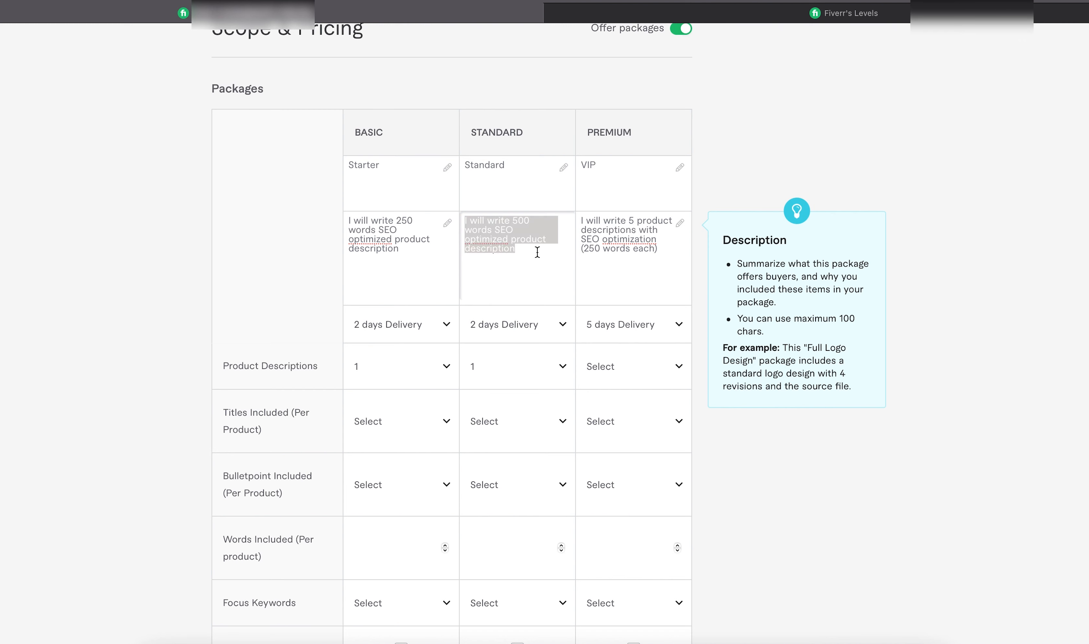
pyautogui.hotkey('ctrl', 'v')
pyautogui.click(517, 220)
pyautogui.press('BackSpace')
pyautogui.write('3')
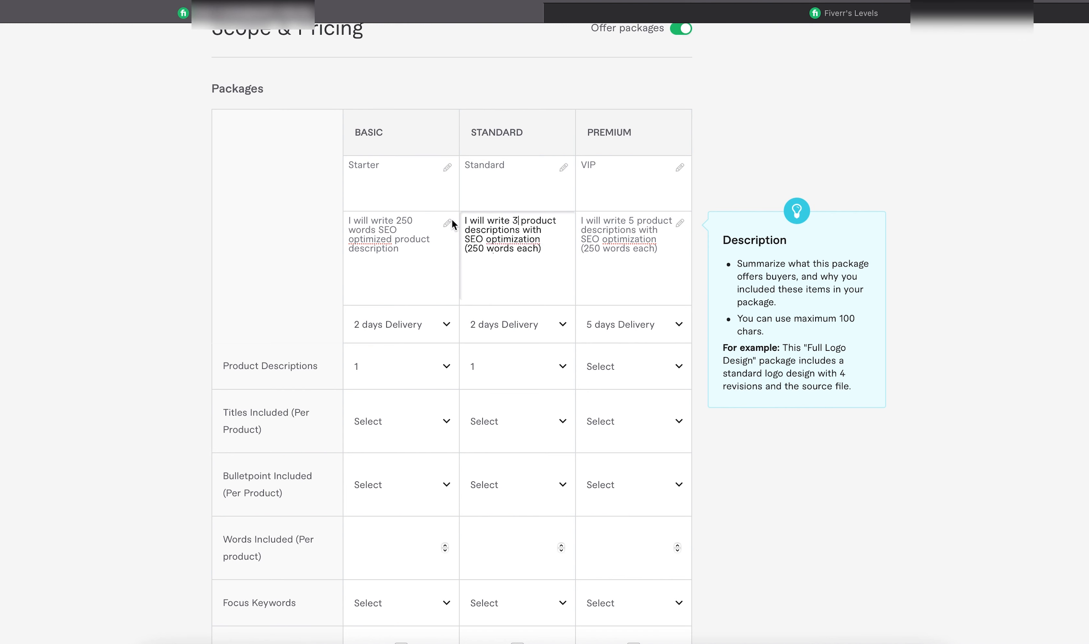
# Replace the Basic package description with "I will write 1 product description with SEO optimization (250 words each)".
pyautogui.click(420, 238)
pyautogui.hotkey('ctrl', 'a')
pyautogui.hotkey('ctrl', 'v')
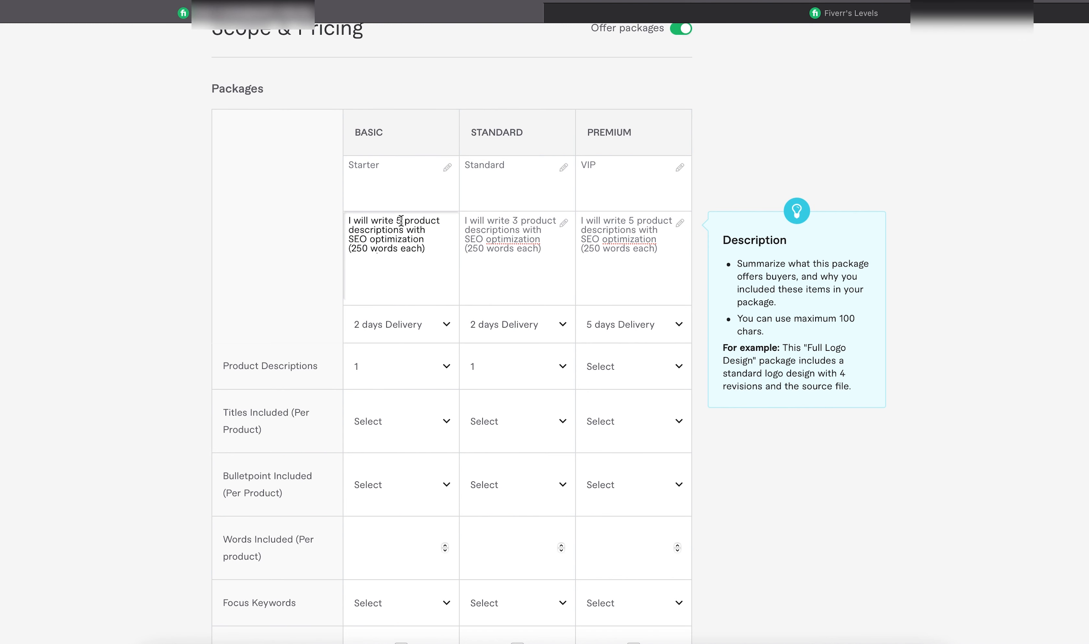
pyautogui.click(401, 220)
pyautogui.press('BackSpace')
pyautogui.write('1')
pyautogui.click(401, 230)
pyautogui.press('BackSpace')
# Set Standard to 3 days delivery and 3 product descriptions, and Premium to 5 product descriptions.
pyautogui.click(530, 337)
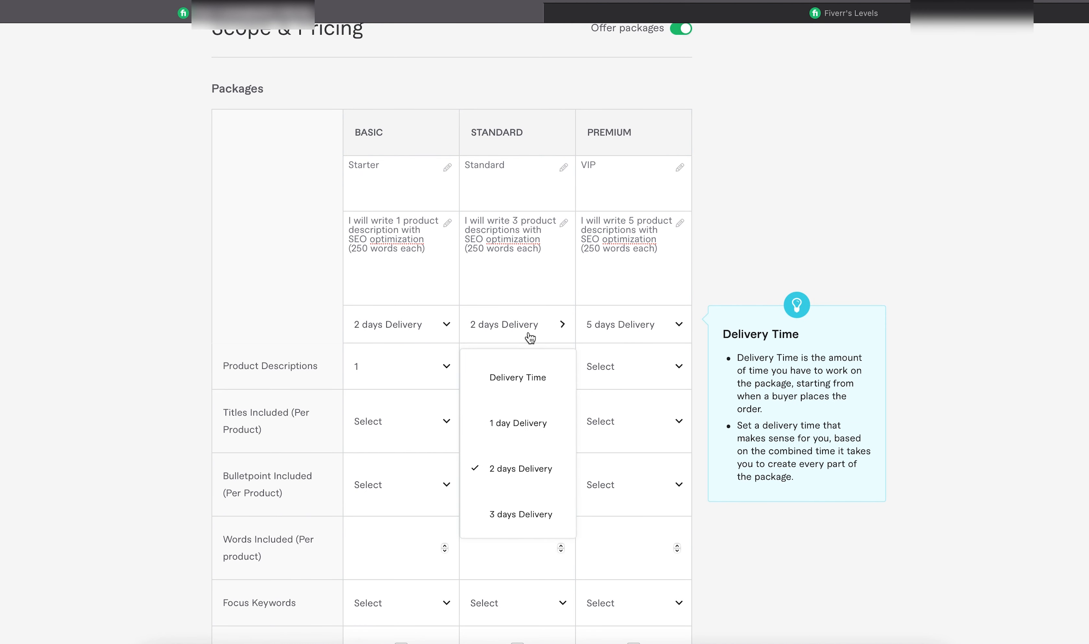
pyautogui.click(512, 514)
pyautogui.click(510, 384)
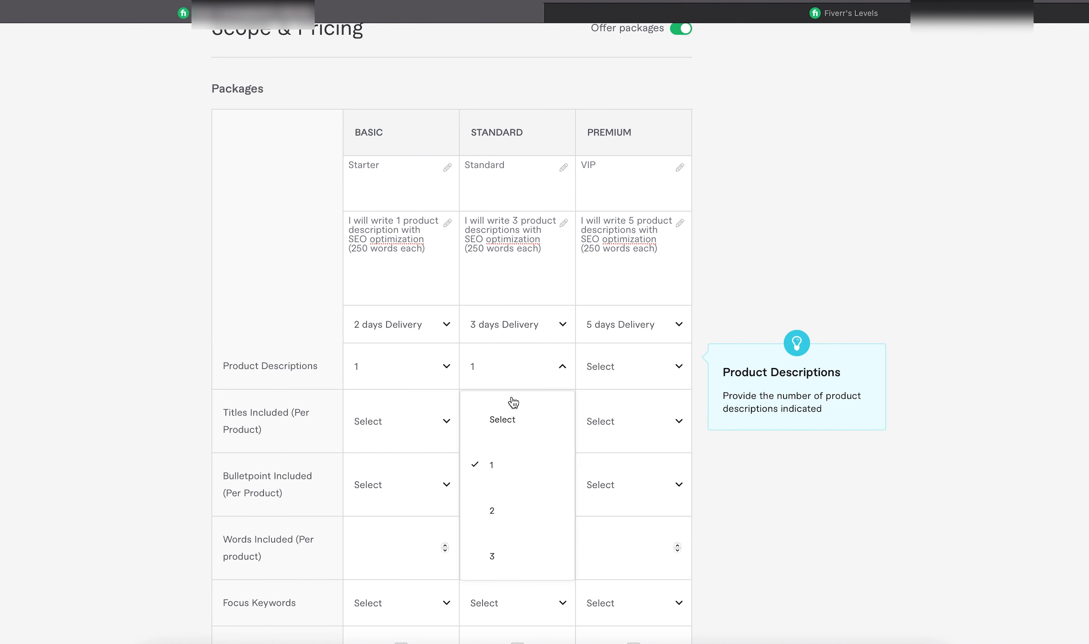
pyautogui.scroll(-1, 515, 495)
pyautogui.click(509, 526)
pyautogui.click(634, 381)
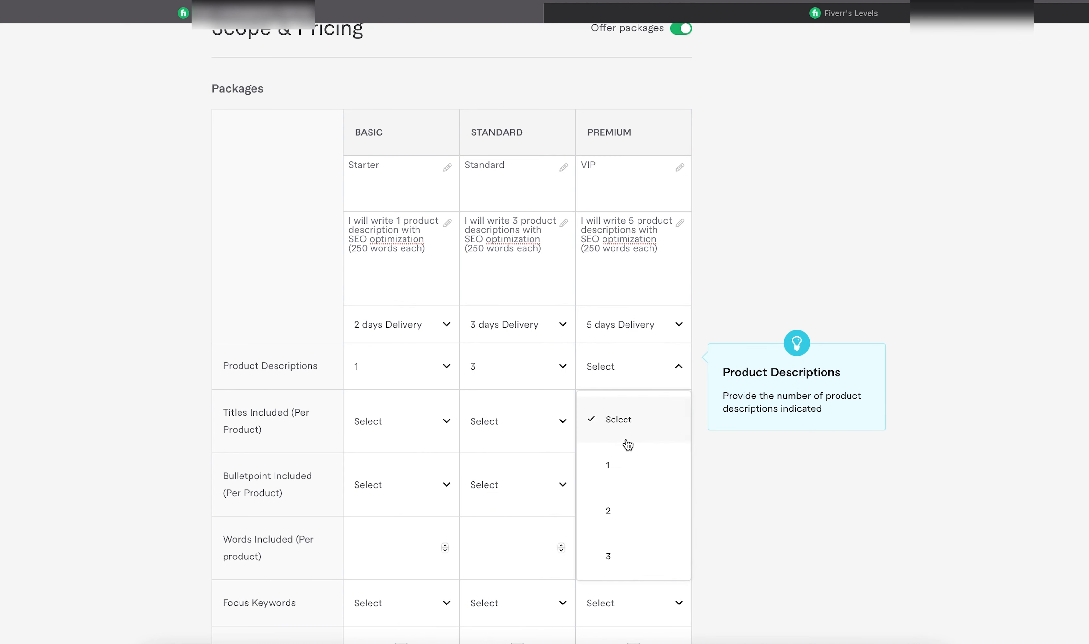
pyautogui.scroll(-3, 628, 443)
pyautogui.click(617, 499)
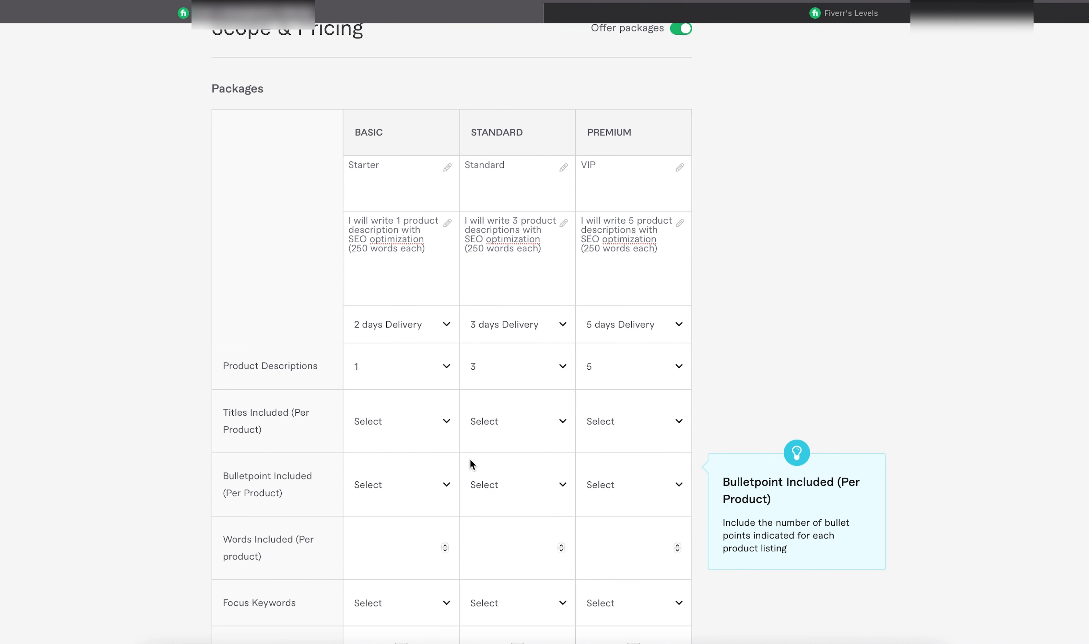
# Set the titles included per product to 1 for the Basic, Standard and Premium packages.
pyautogui.scroll(-1, 361, 425)
pyautogui.click(408, 397)
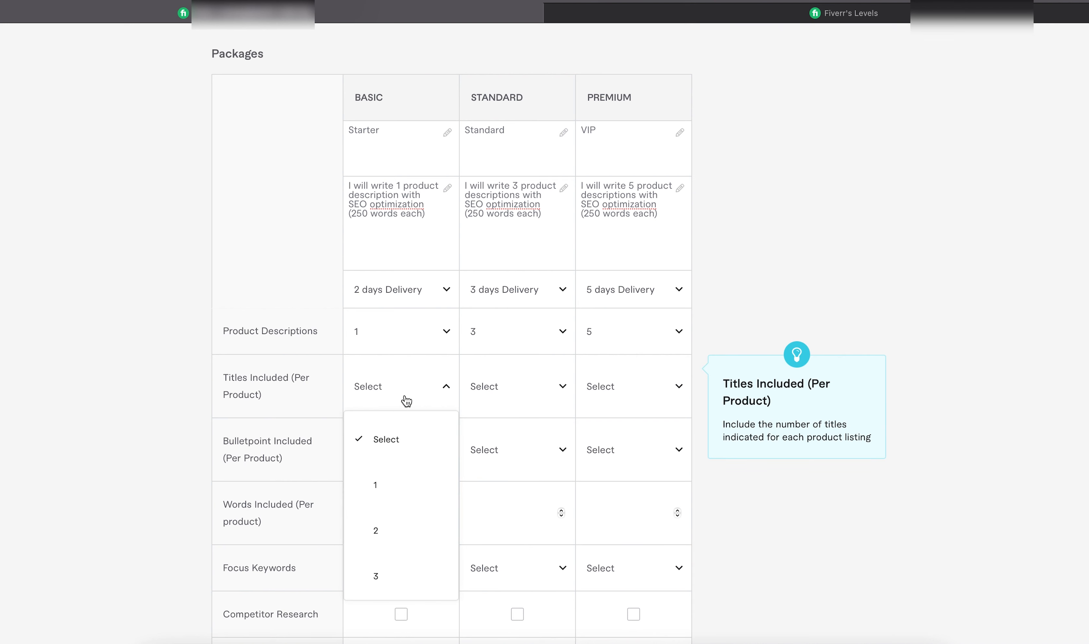
pyautogui.click(382, 484)
pyautogui.click(514, 408)
pyautogui.click(510, 487)
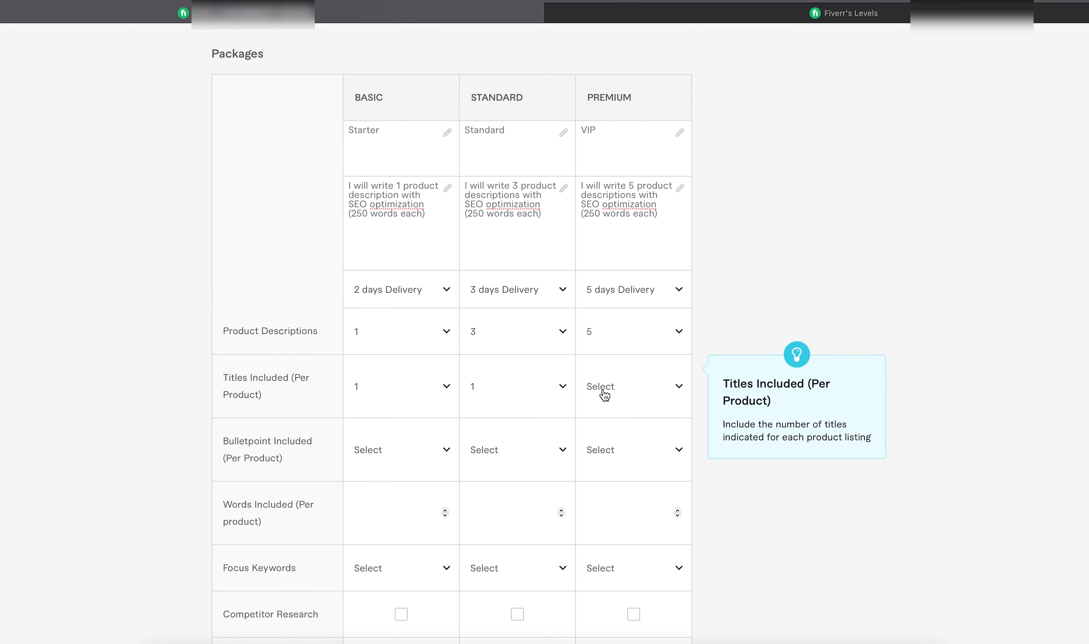
pyautogui.click(603, 388)
pyautogui.click(606, 485)
# Set the bullet points included per product to 5 for Basic, 7 for Standard and 9 for Premium.
pyautogui.scroll(-1, 459, 438)
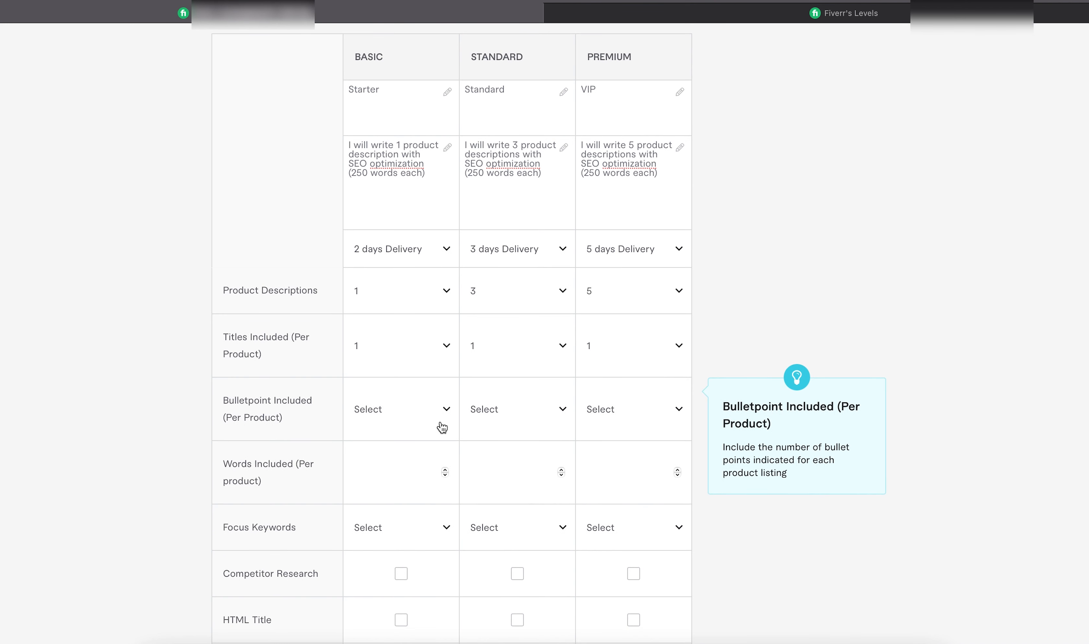
pyautogui.click(442, 428)
pyautogui.scroll(-3, 425, 491)
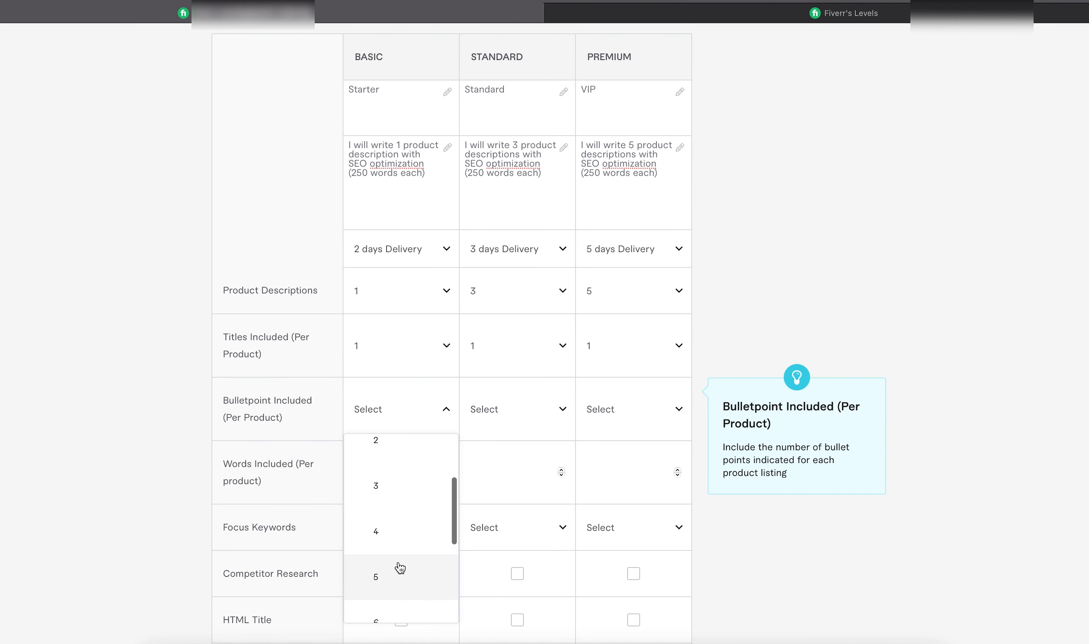
pyautogui.click(399, 568)
pyautogui.click(529, 431)
pyautogui.scroll(-4, 514, 497)
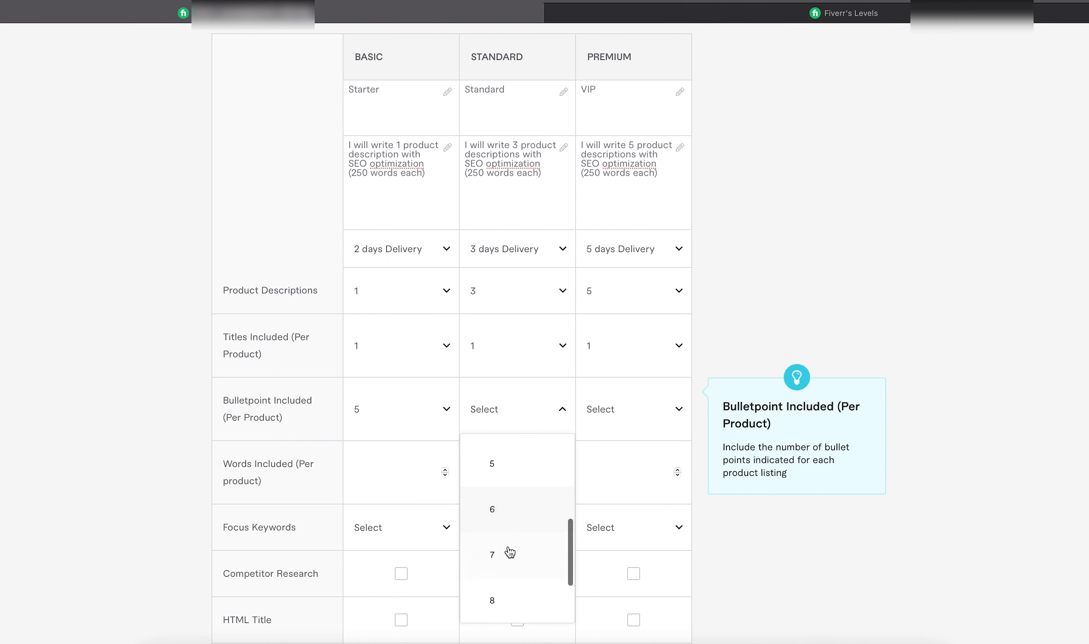
pyautogui.click(508, 554)
pyautogui.click(620, 414)
pyautogui.scroll(-5, 617, 566)
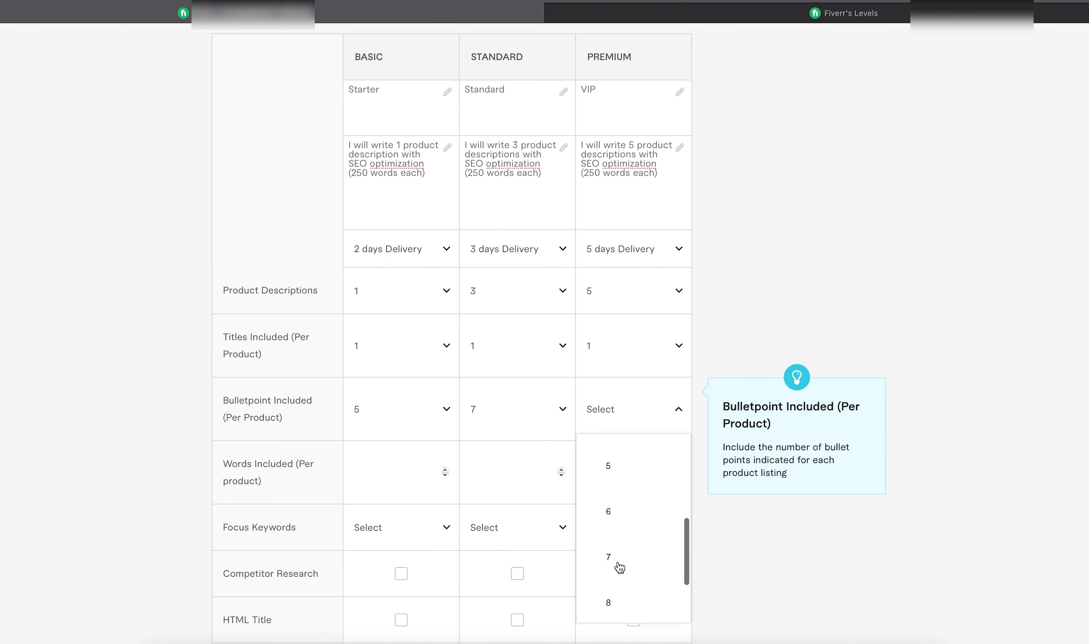
pyautogui.click(617, 576)
# Set the words included per product to 250 for all three packages.
pyautogui.scroll(-1, 425, 479)
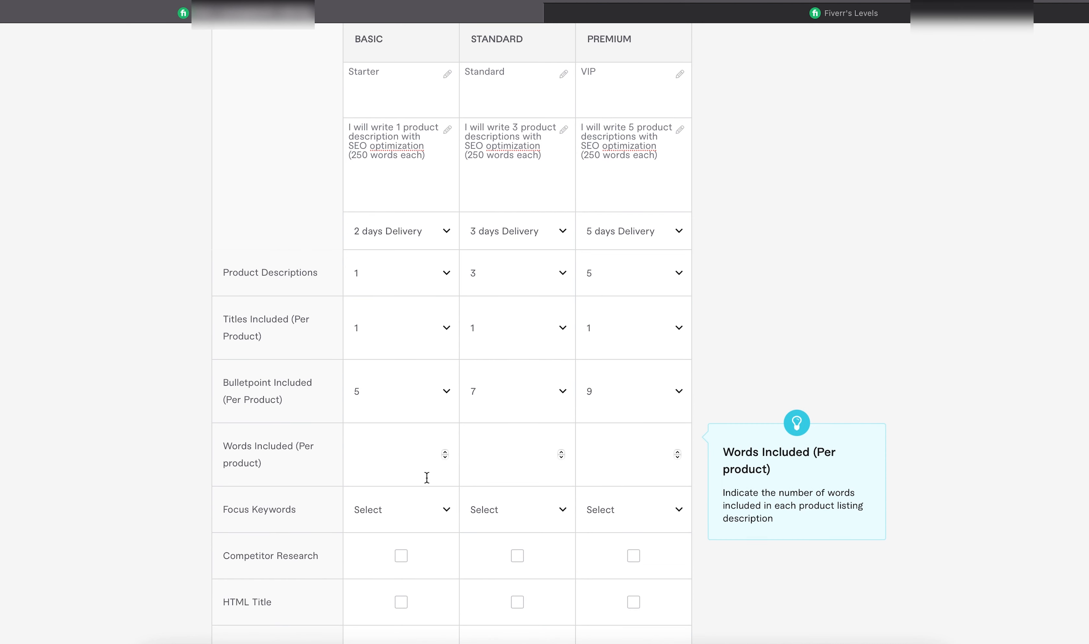
pyautogui.click(398, 450)
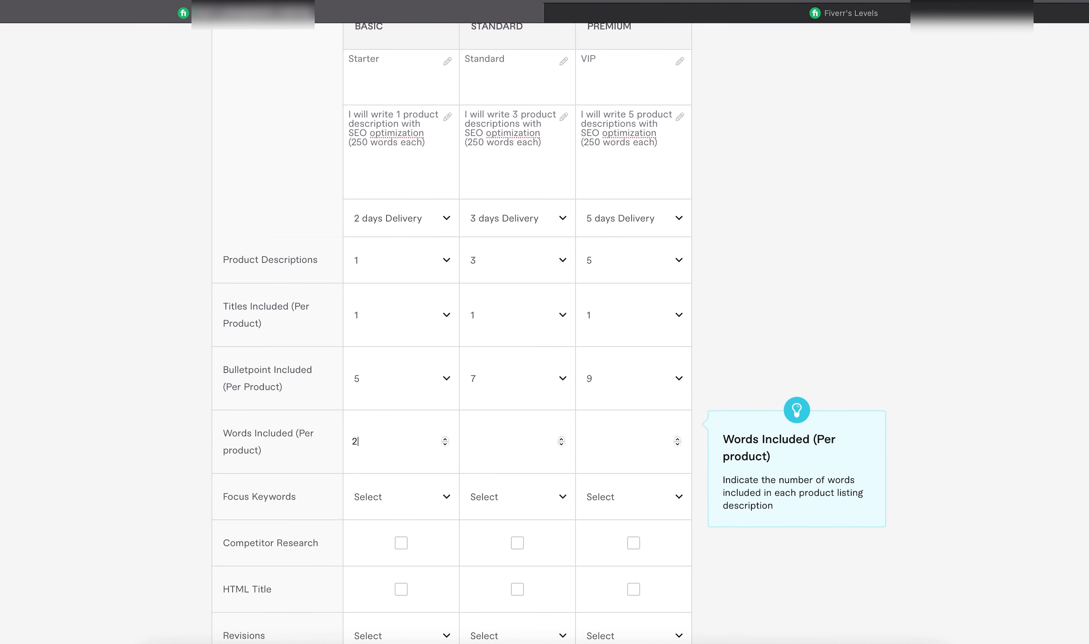
pyautogui.write('250')
pyautogui.scroll(-2, 403, 420)
# Set the focus keywords to 1 for Basic, 3 for Standard and 5 for Premium, and include competitor research in Premium.
pyautogui.click(390, 425)
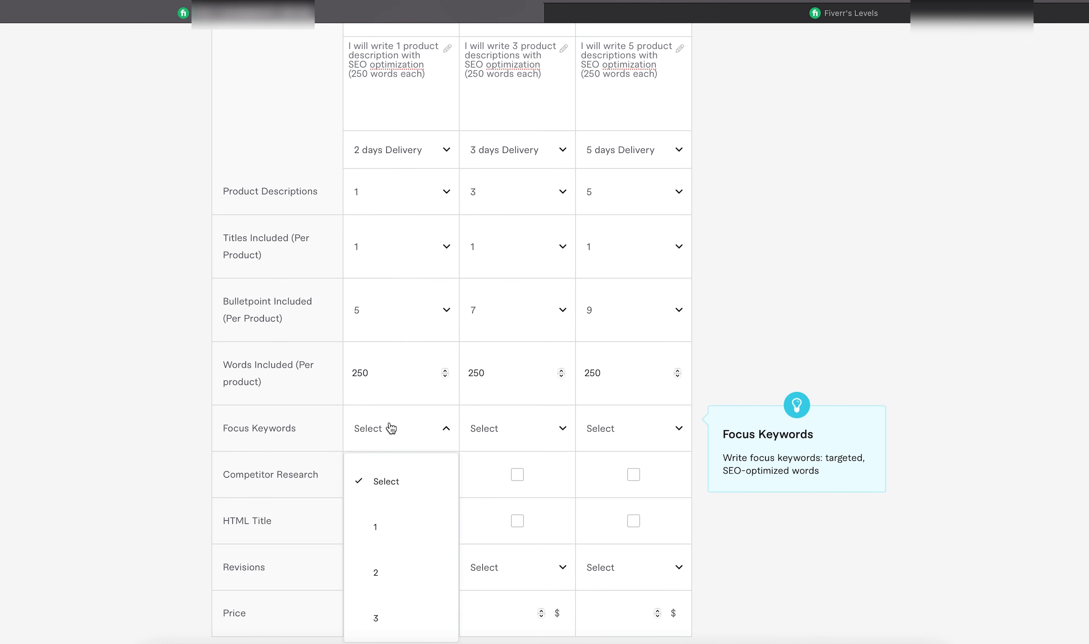
pyautogui.click(390, 475)
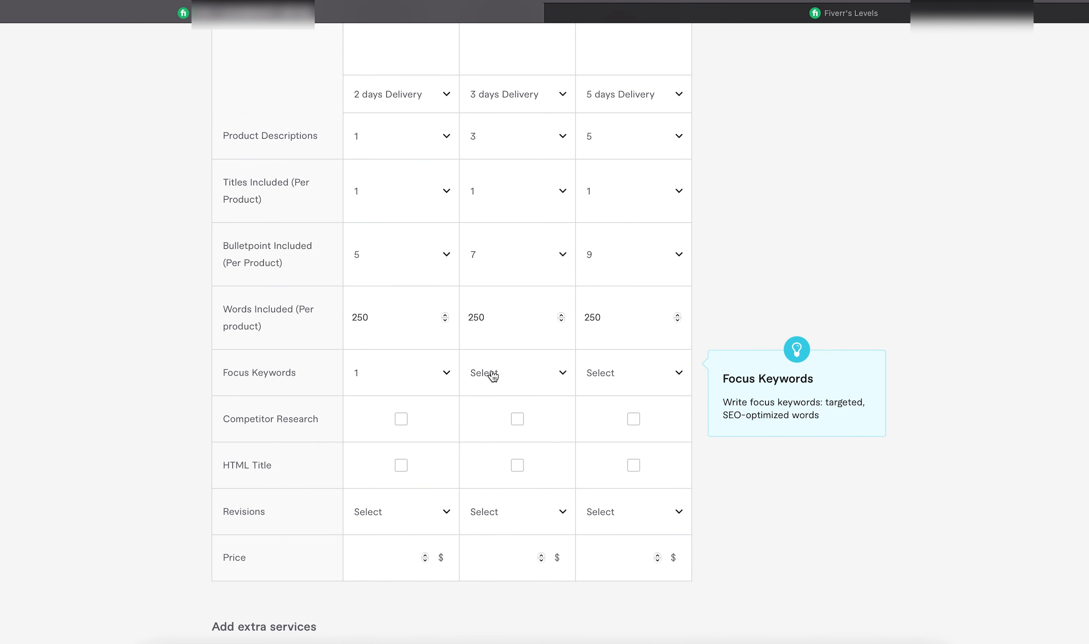
pyautogui.click(491, 374)
pyautogui.scroll(-1, 513, 464)
pyautogui.click(507, 503)
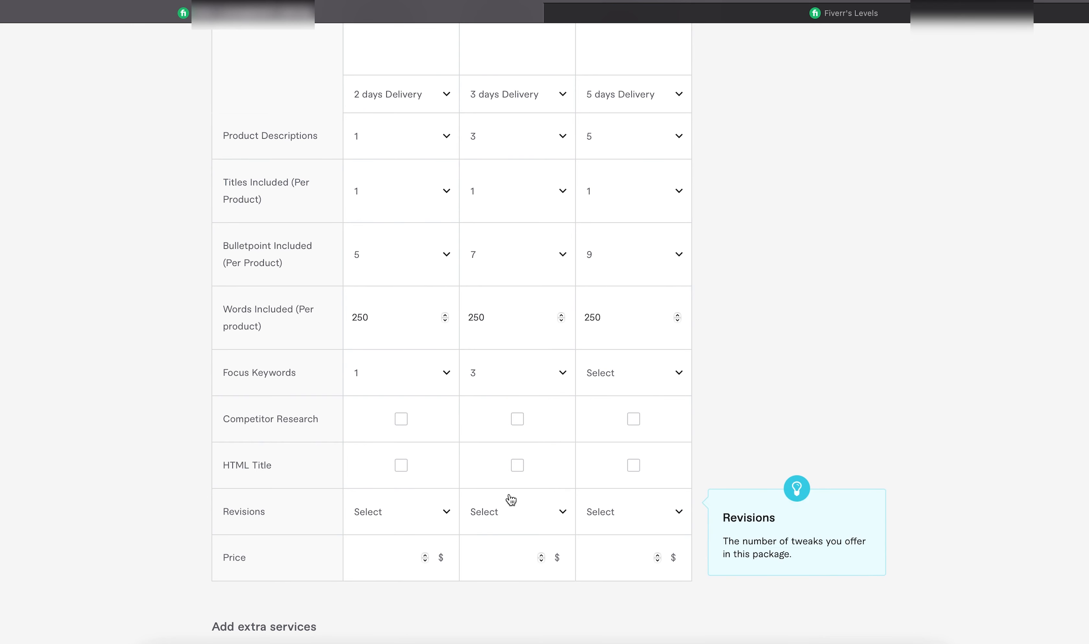
pyautogui.click(623, 382)
pyautogui.scroll(-2, 623, 506)
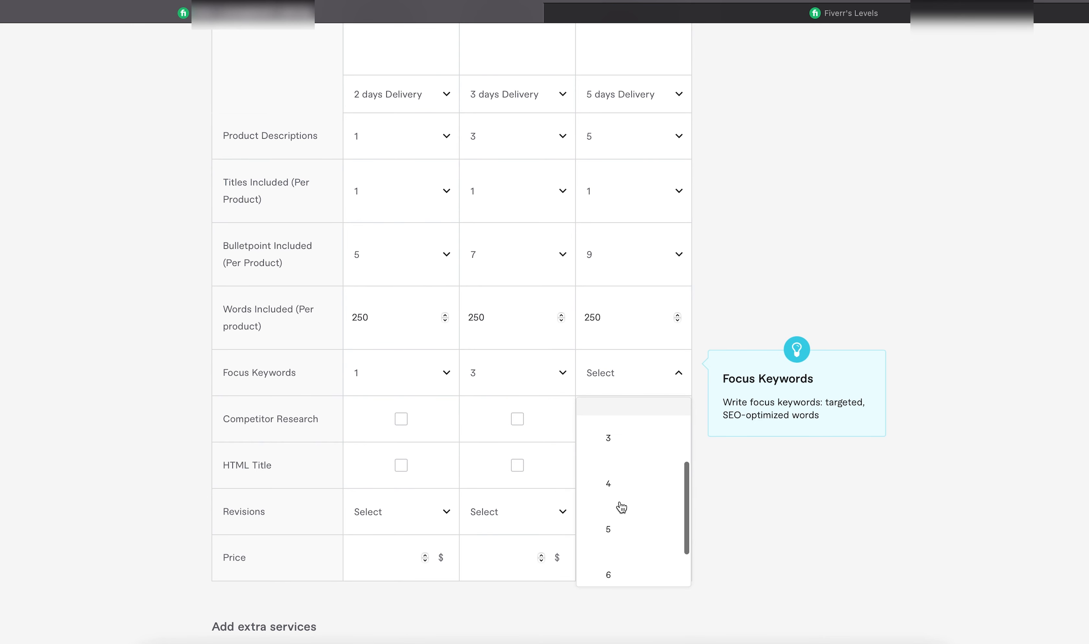
pyautogui.click(620, 528)
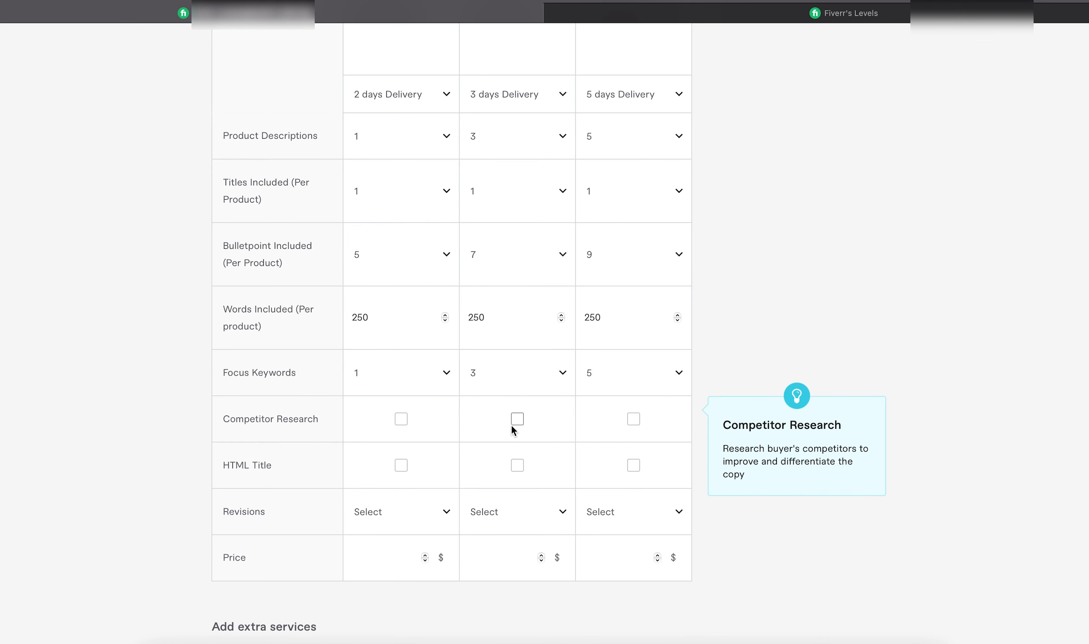
pyautogui.click(633, 420)
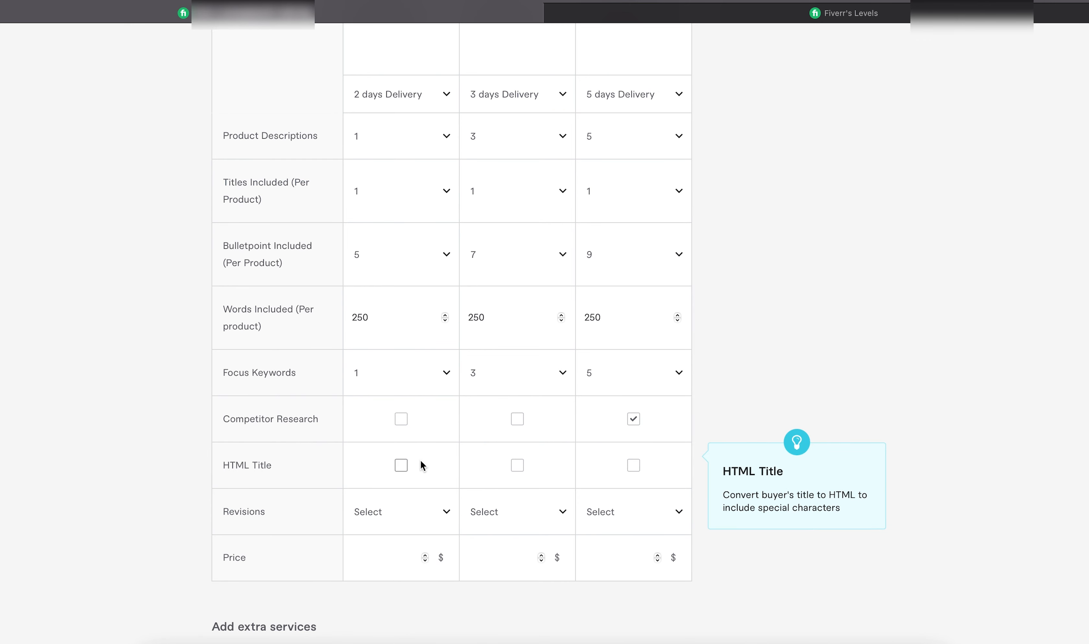
# Set the revisions to 2 for Basic, 3 for Standard and unlimited for Premium.
pyautogui.scroll(-1, 425, 495)
pyautogui.click(422, 490)
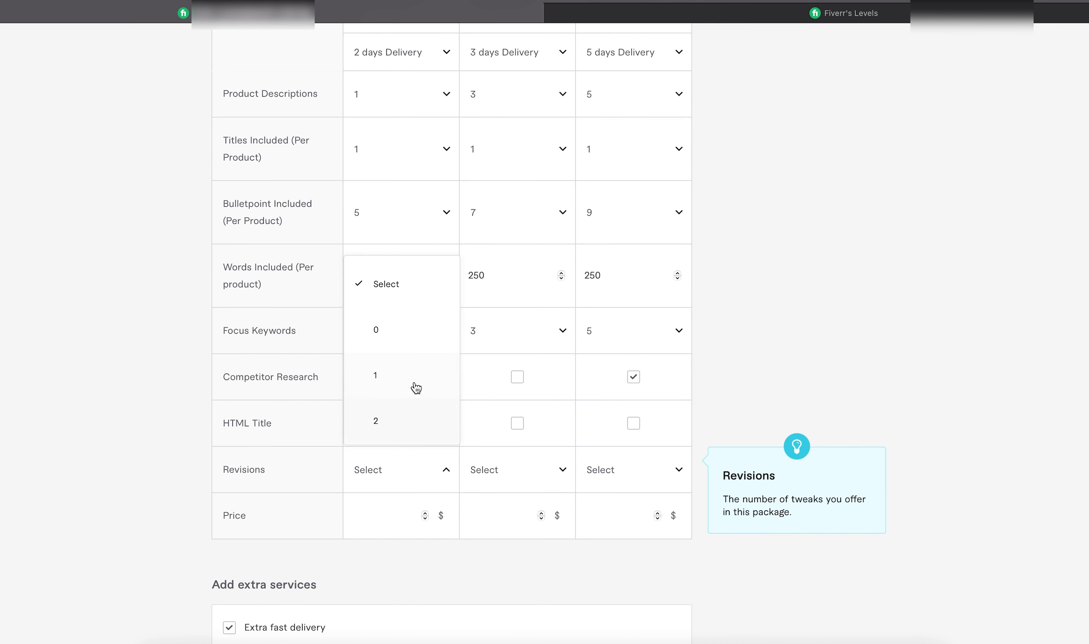
pyautogui.scroll(-2, 416, 388)
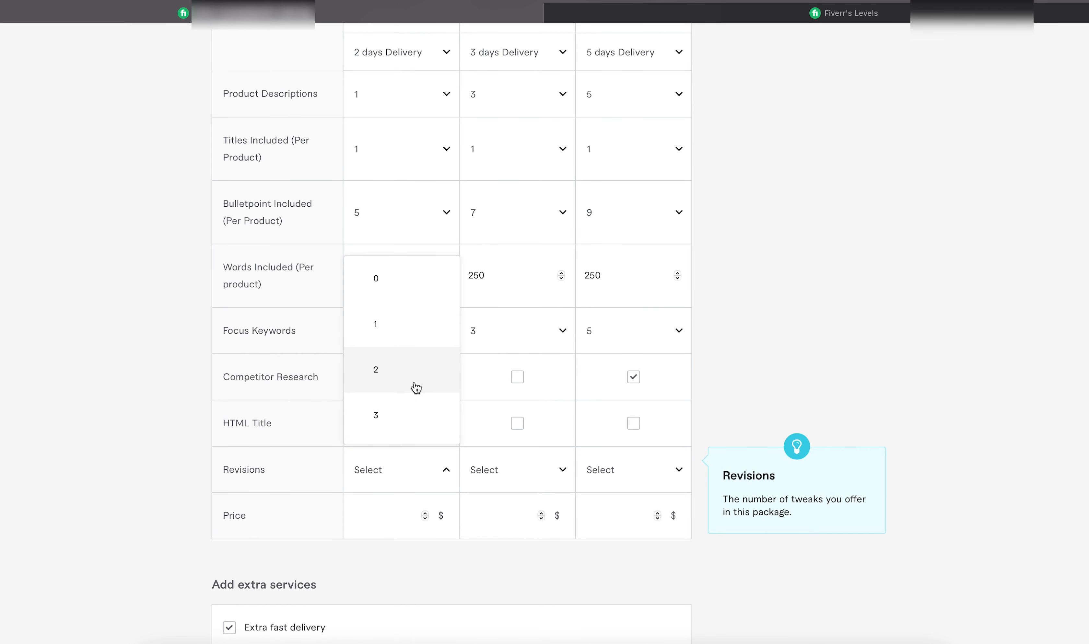
pyautogui.scroll(-1, 416, 388)
pyautogui.click(398, 363)
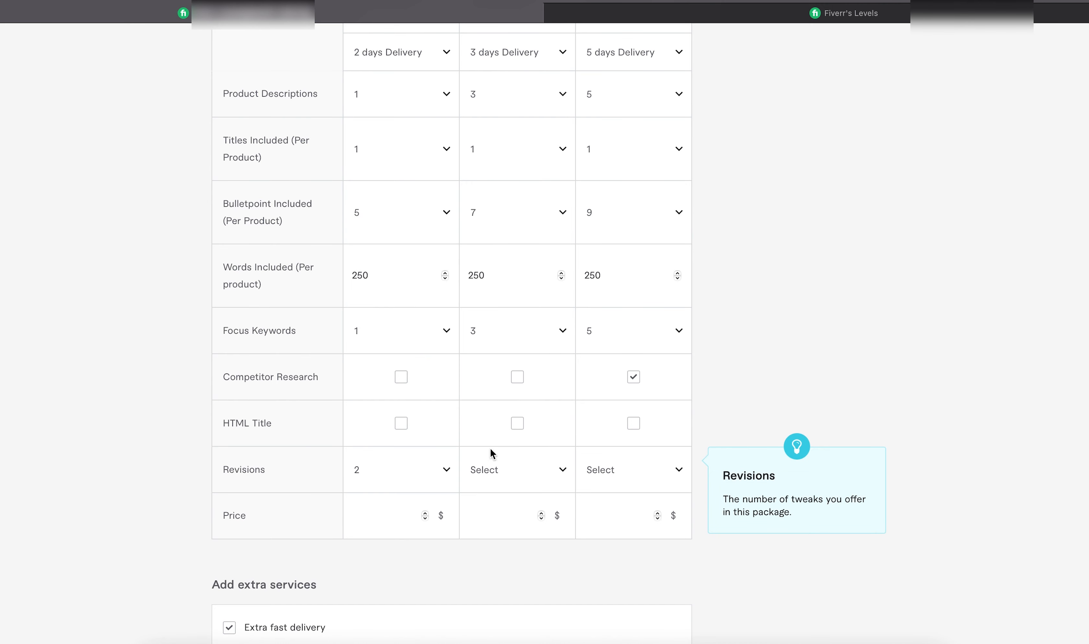
pyautogui.click(500, 468)
pyautogui.scroll(-2, 509, 389)
pyautogui.click(520, 422)
pyautogui.click(629, 488)
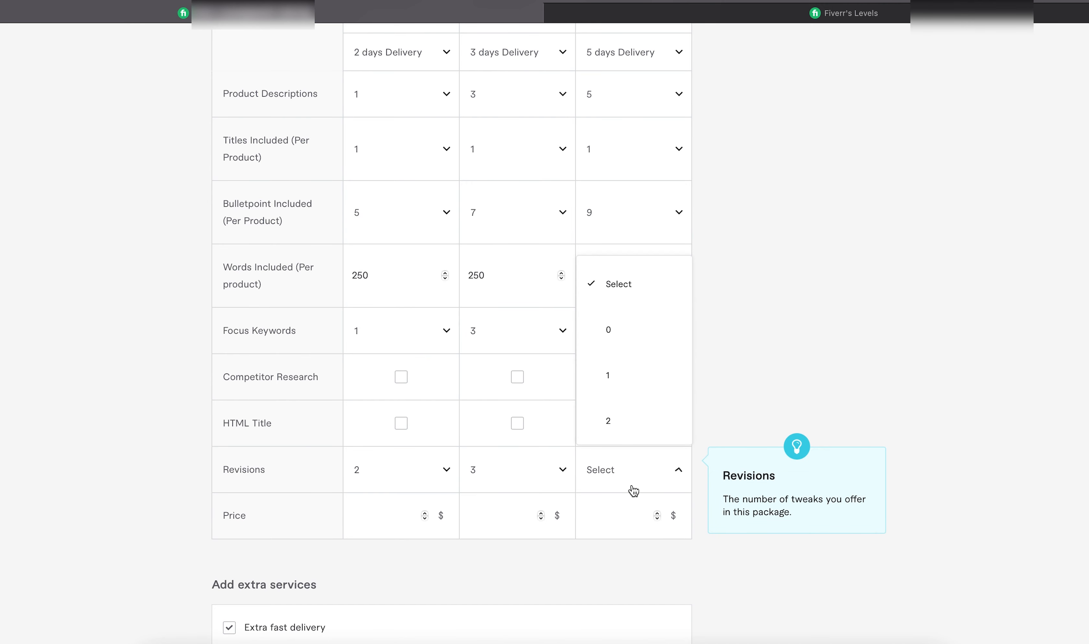
pyautogui.scroll(-5, 605, 447)
pyautogui.click(623, 427)
# Set the price of the Basic package to $35.
pyautogui.scroll(-2, 445, 481)
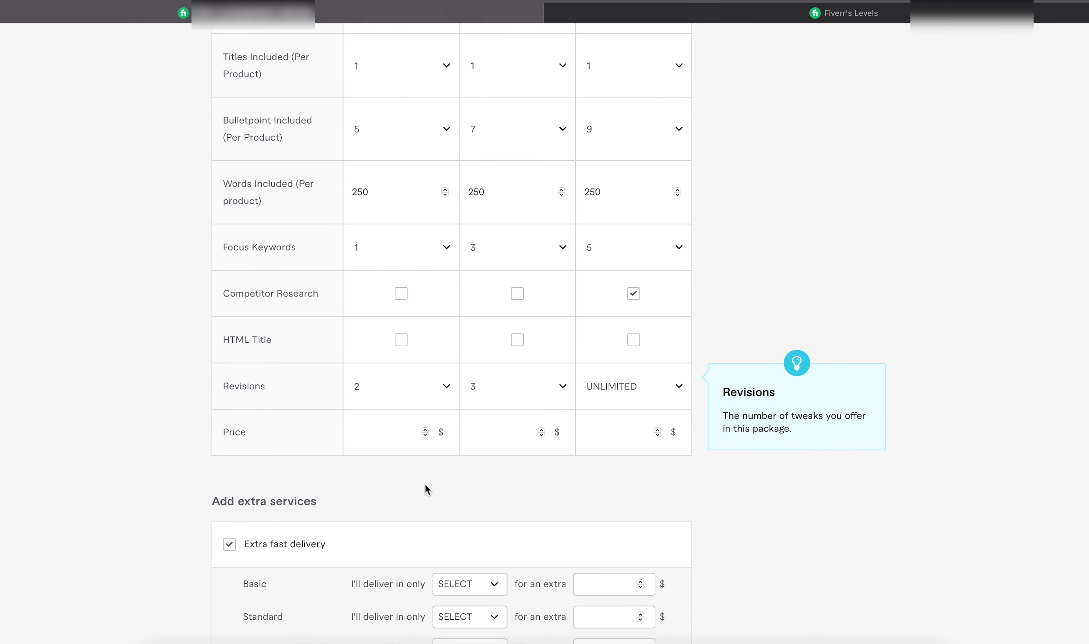
pyautogui.click(418, 435)
pyautogui.write('20')
pyautogui.click(425, 429)
pyautogui.click(425, 430)
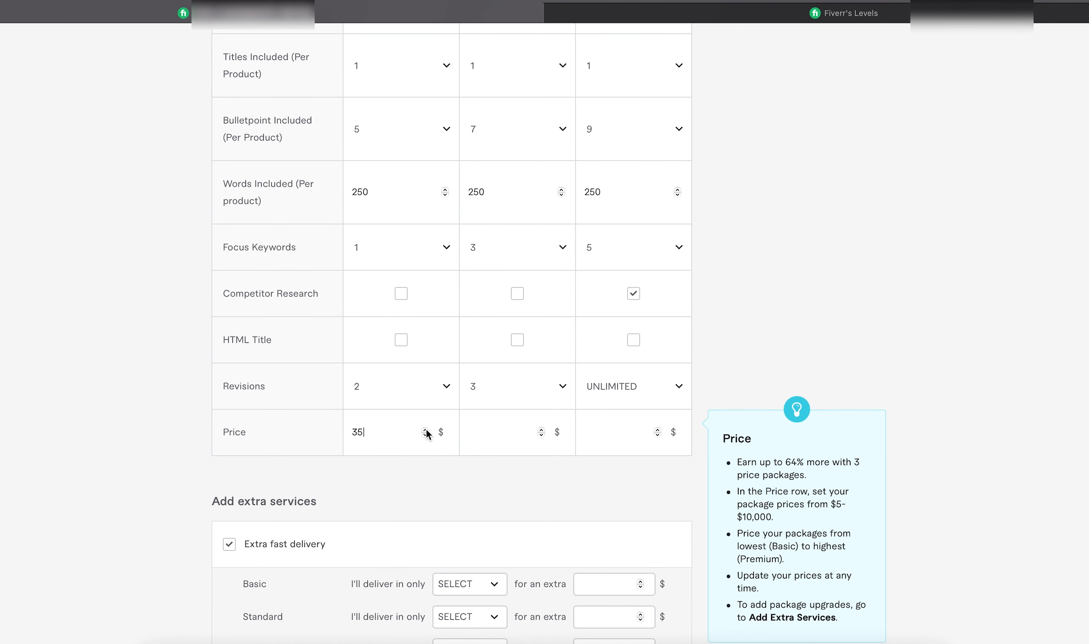
# Set the package prices to $45 for Basic, $80 for Standard and $200 for Premium.
pyautogui.click(426, 429)
pyautogui.click(425, 429)
pyautogui.click(425, 429)
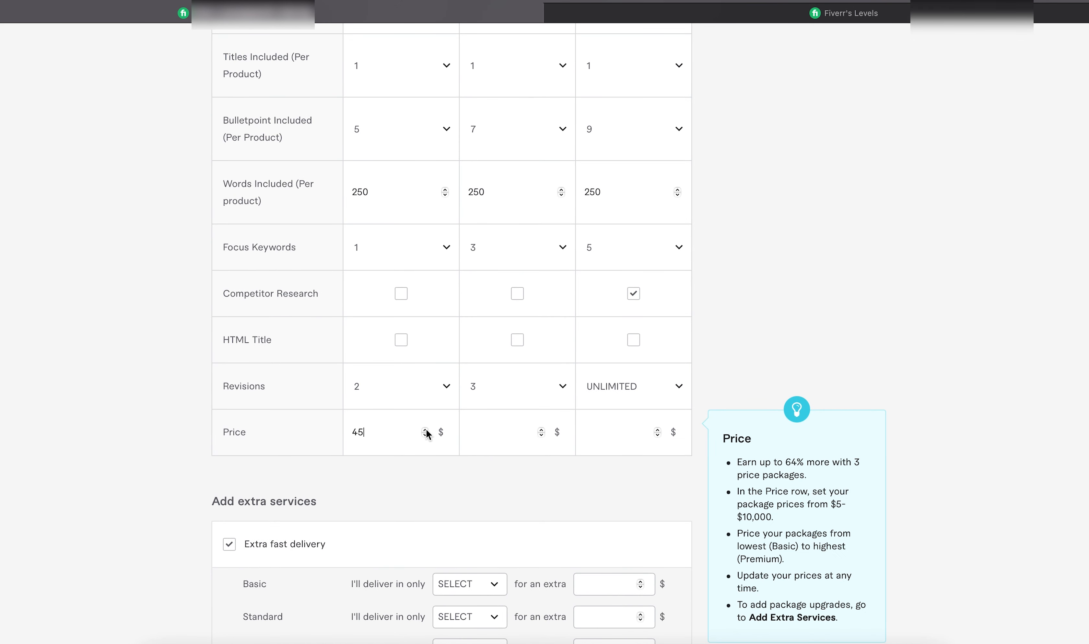
pyautogui.rightClick(541, 433)
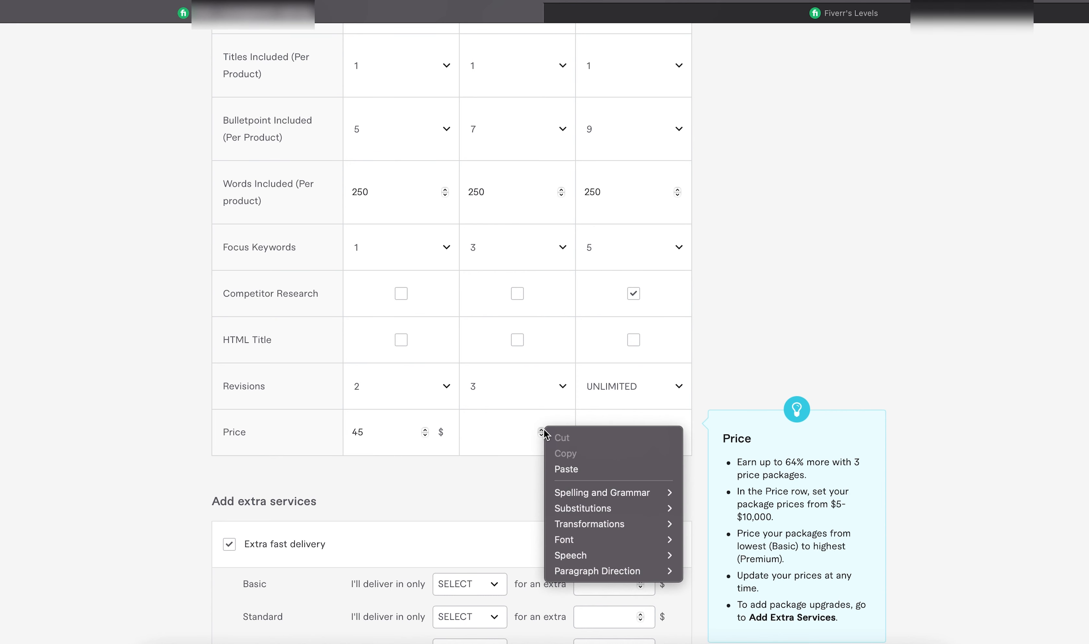
pyautogui.write('10')
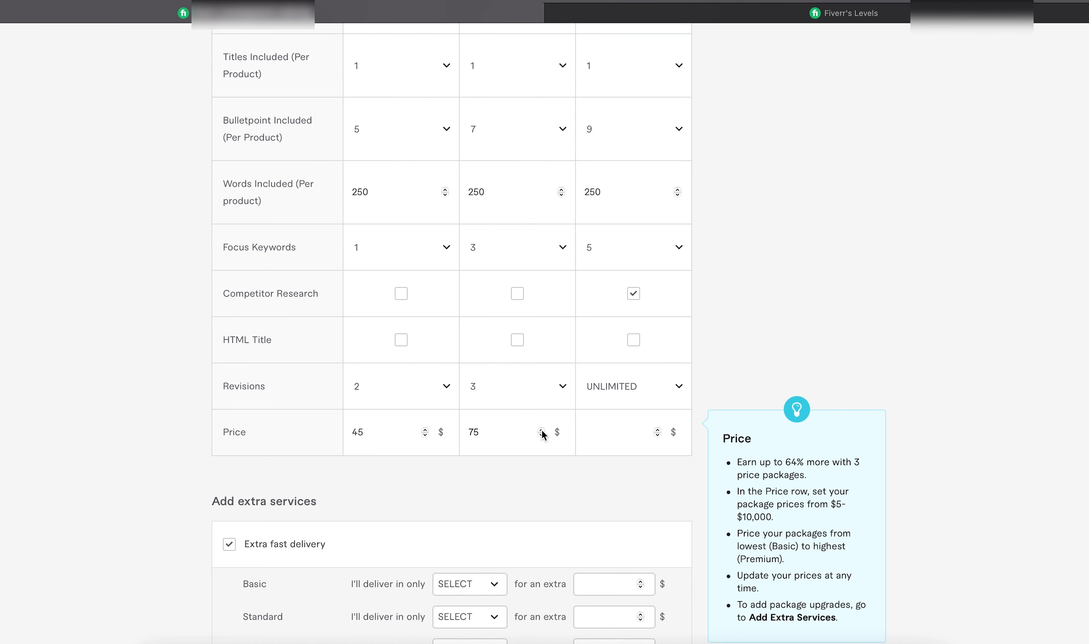
pyautogui.click(605, 430)
pyautogui.write('200')
pyautogui.click(606, 485)
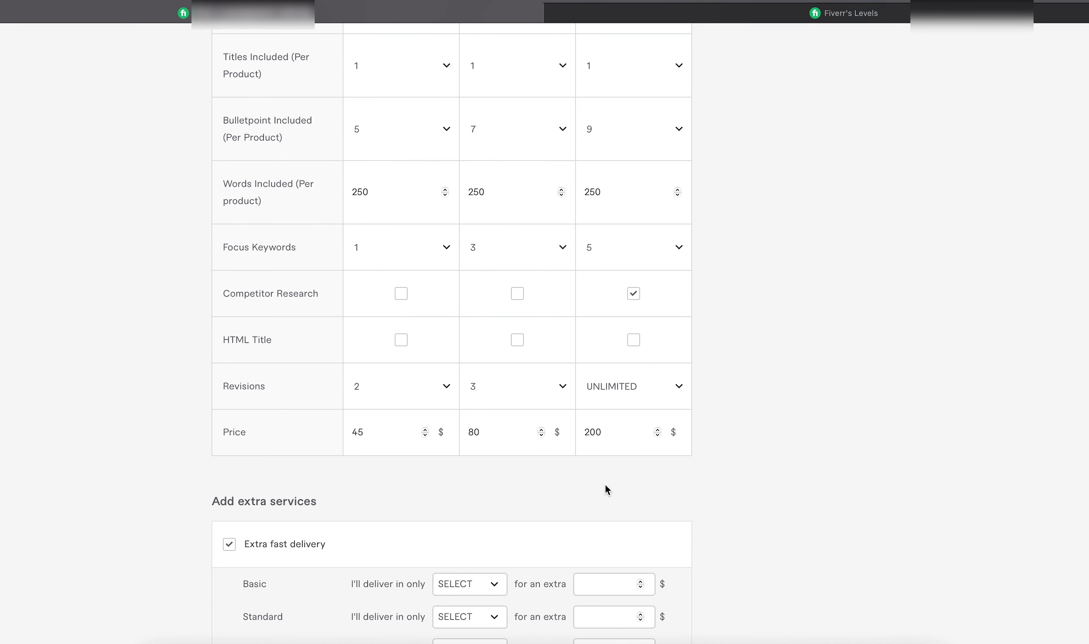
# Change the price of the Premium package to $170.
pyautogui.click(594, 432)
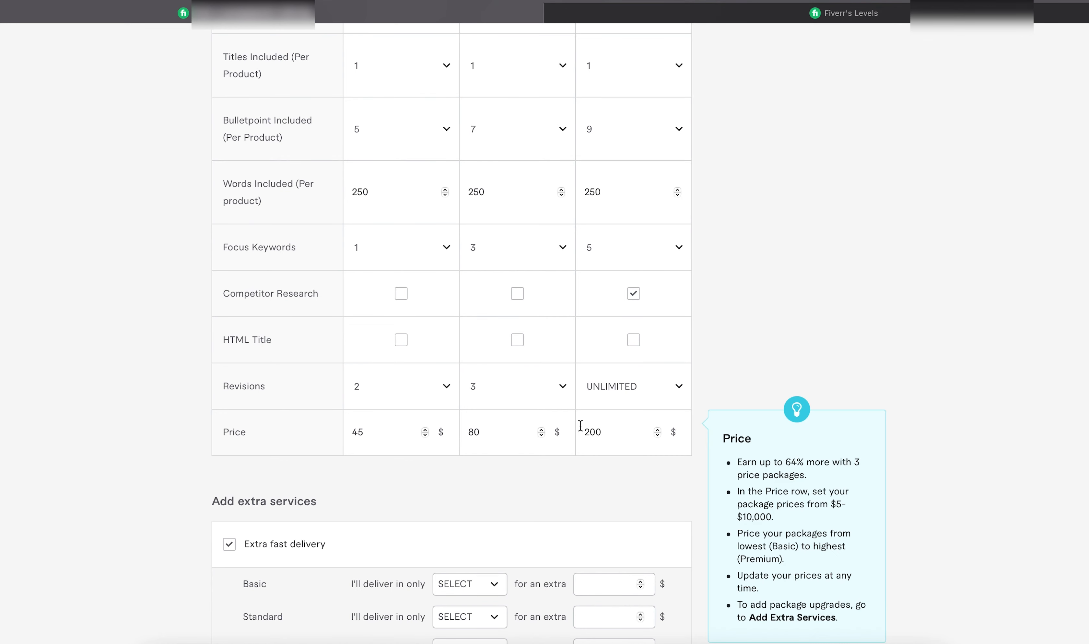
pyautogui.doubleClick(604, 433)
pyautogui.write('15')
pyautogui.click(553, 478)
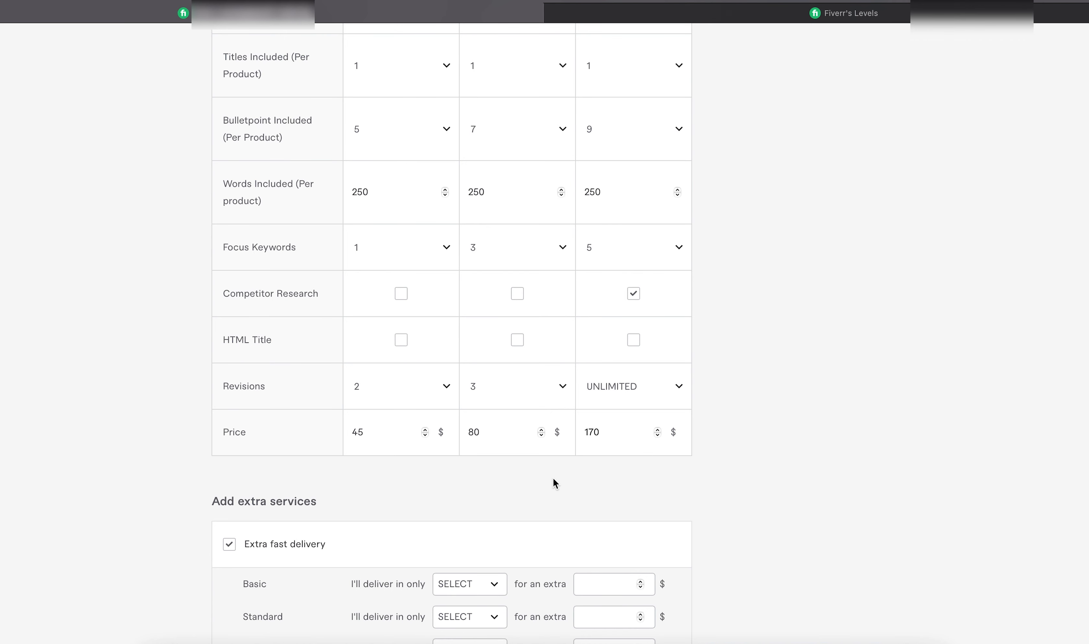
# Set the Basic package's extra fast delivery to 1 day for an extra $30.
pyautogui.scroll(-3, 471, 495)
pyautogui.scroll(5, 398, 447)
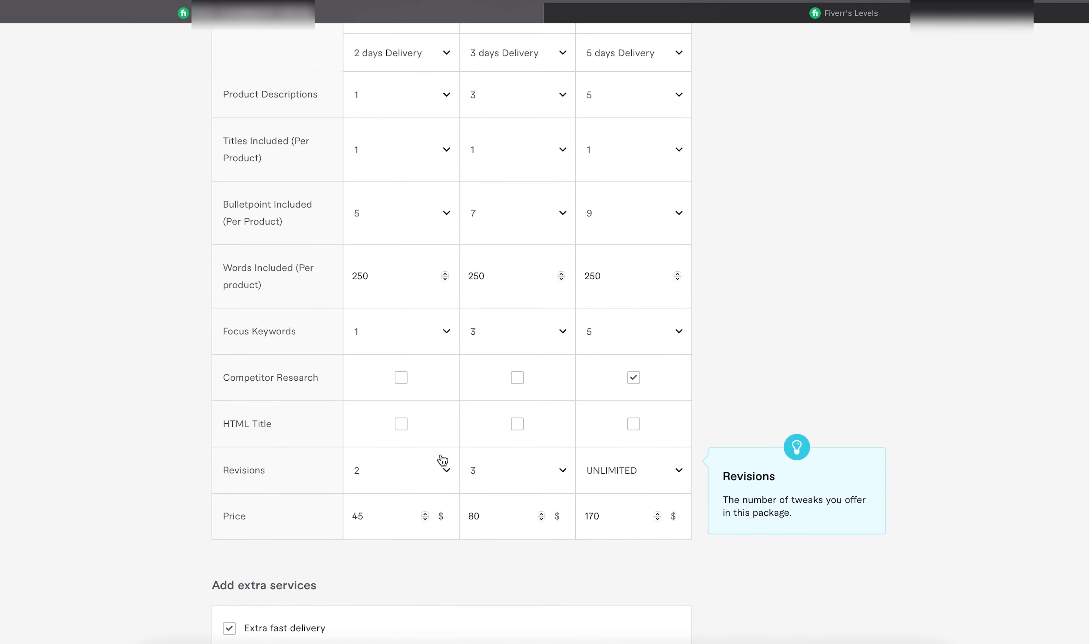
pyautogui.scroll(-5, 443, 459)
pyautogui.scroll(-2, 458, 464)
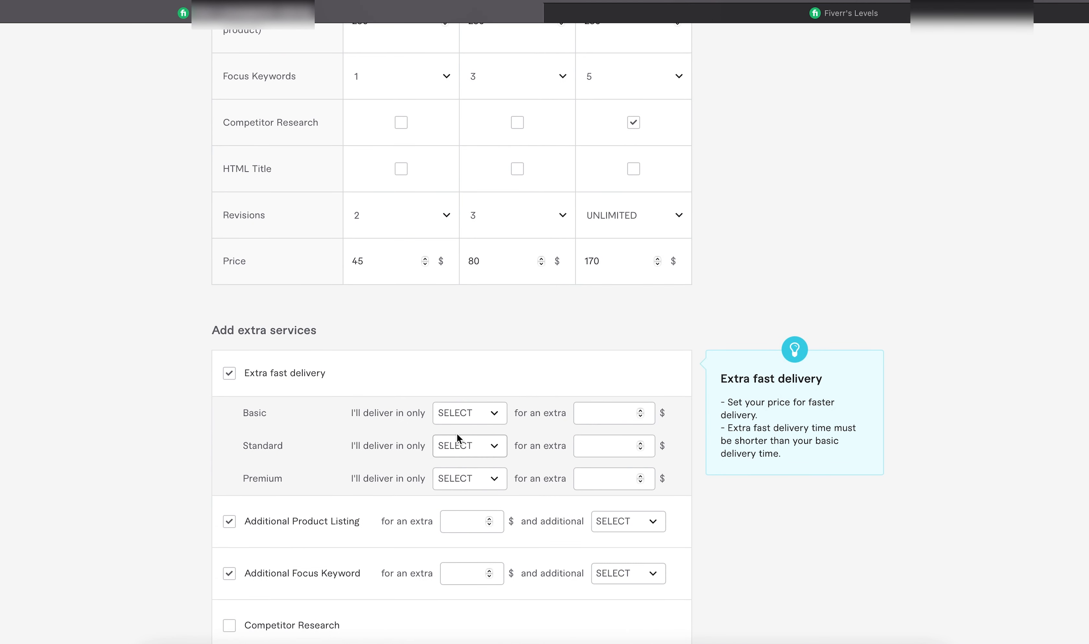
pyautogui.click(467, 414)
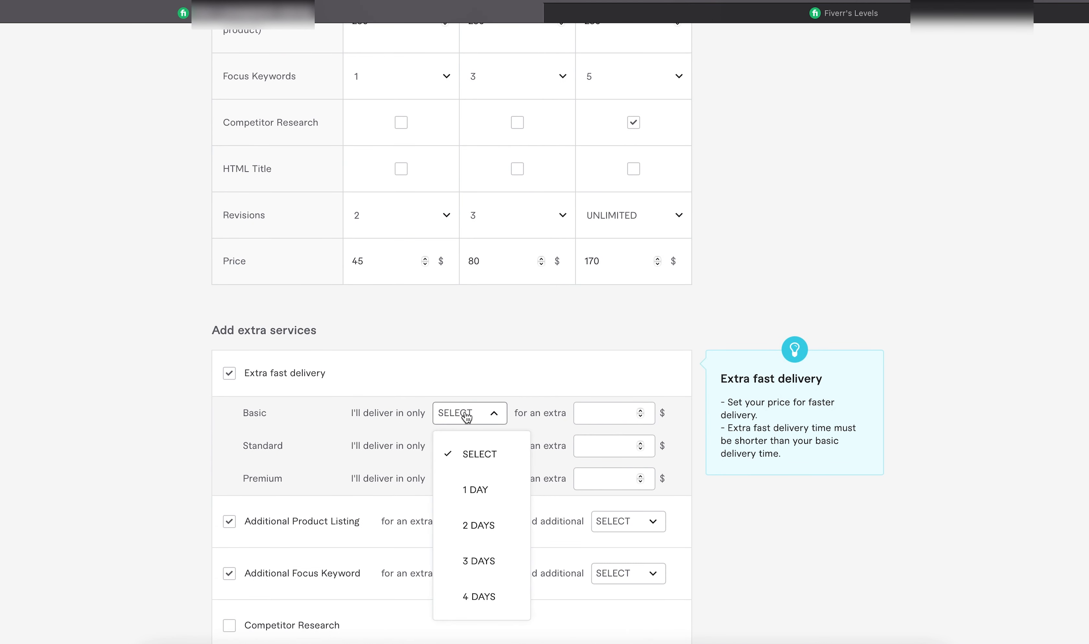
pyautogui.click(476, 490)
pyautogui.click(603, 414)
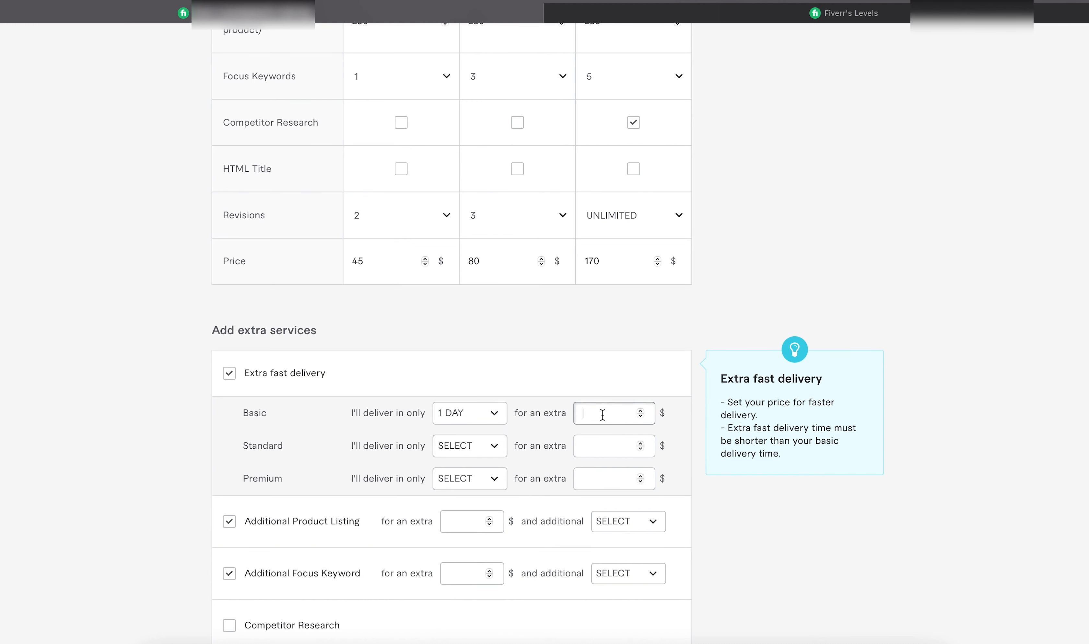
pyautogui.write('30')
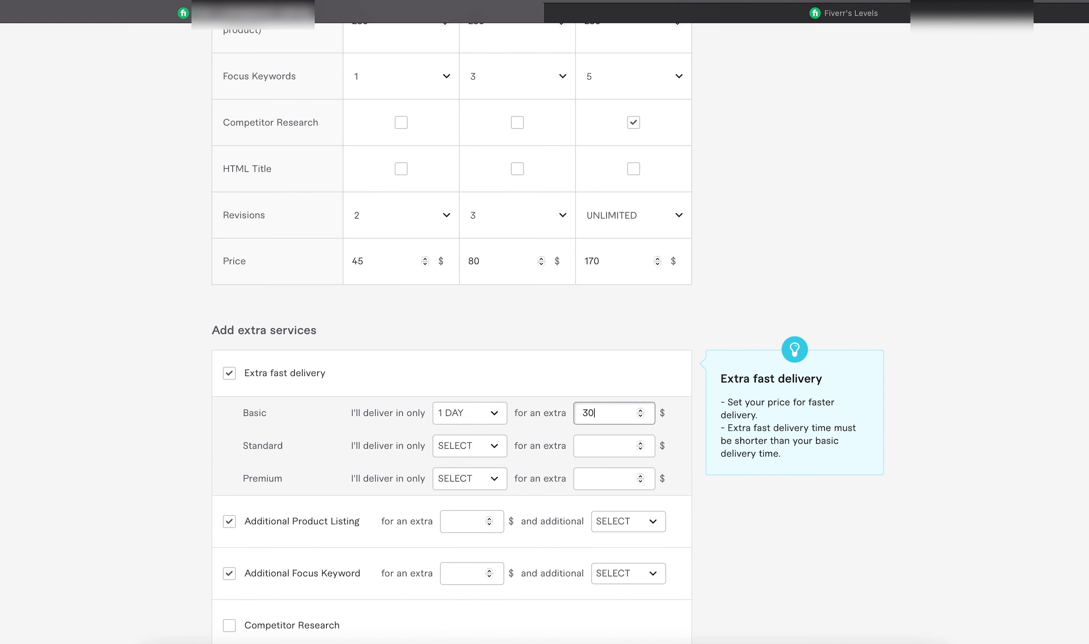
# Set the Standard package's extra fast delivery to 1 day for an extra $70.
pyautogui.click(464, 452)
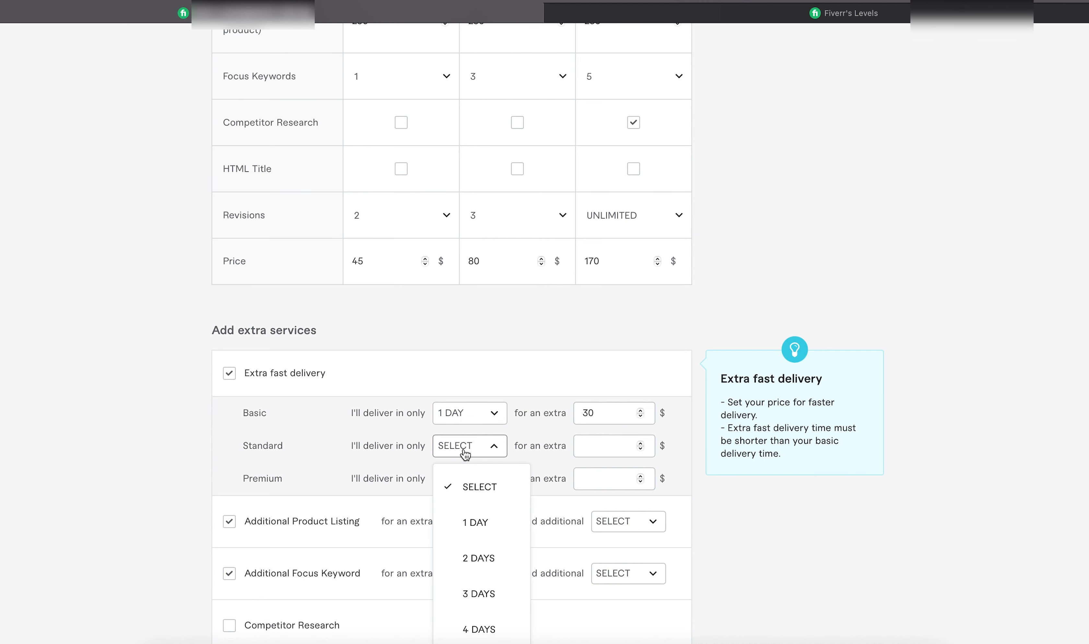
pyautogui.click(476, 523)
pyautogui.click(592, 450)
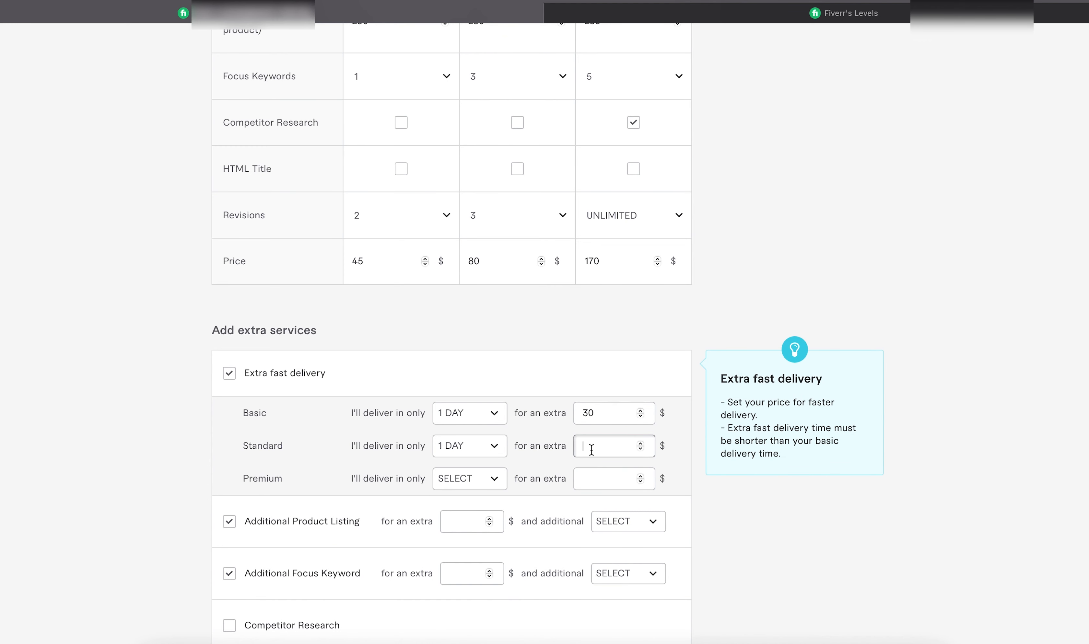
pyautogui.write('70')
# Set the Premium package's extra fast delivery to 2 days for an extra $100.
pyautogui.scroll(5, 642, 337)
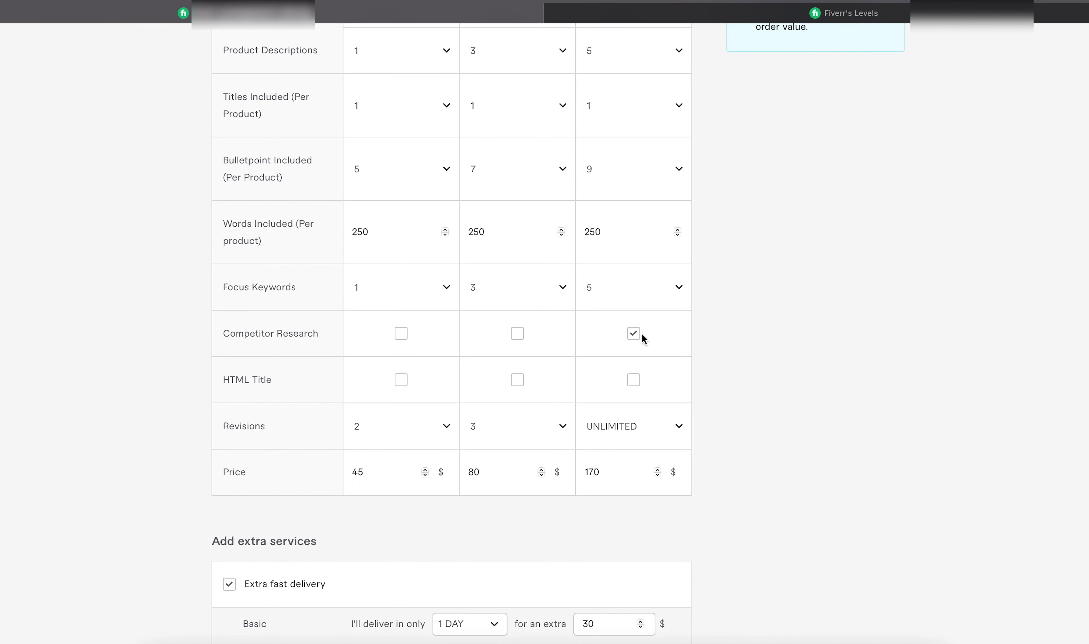
pyautogui.scroll(2, 642, 338)
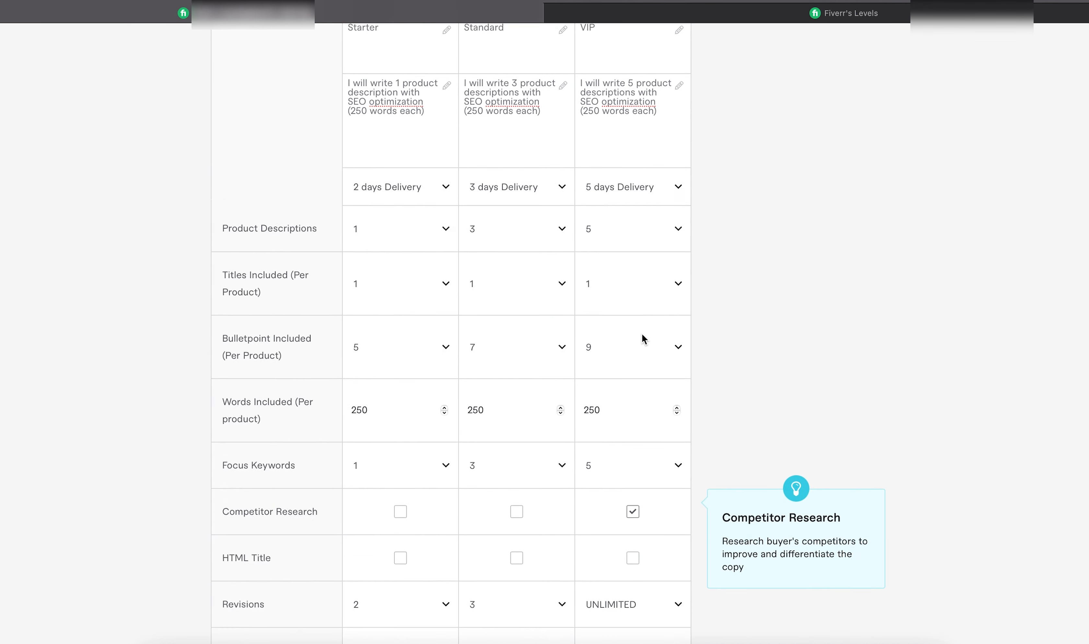
pyautogui.scroll(-6, 642, 339)
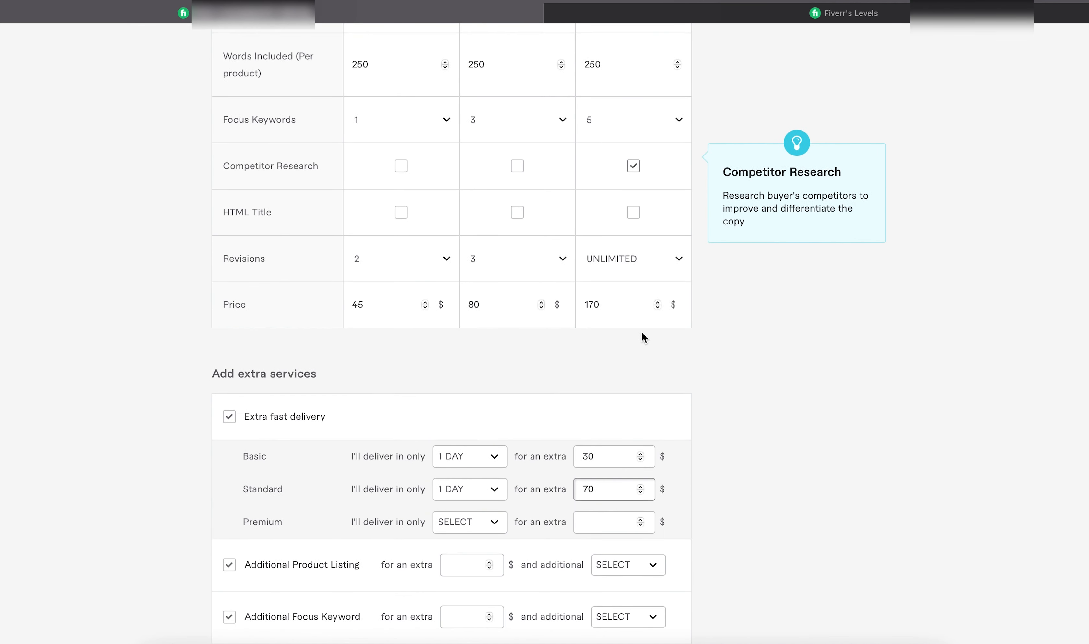
pyautogui.click(486, 521)
pyautogui.click(478, 410)
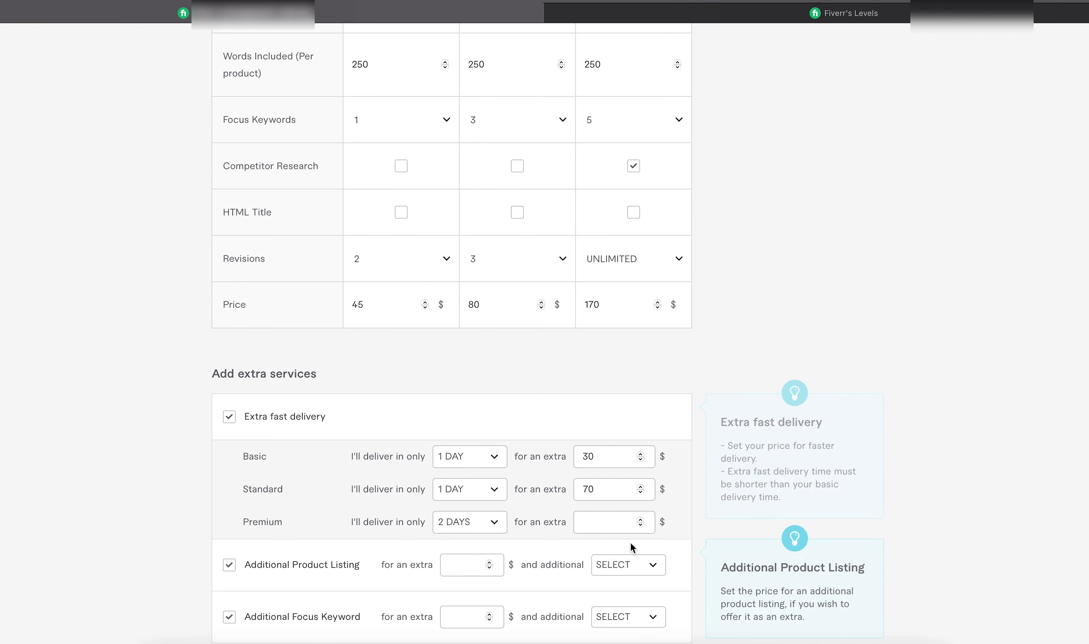
pyautogui.click(601, 529)
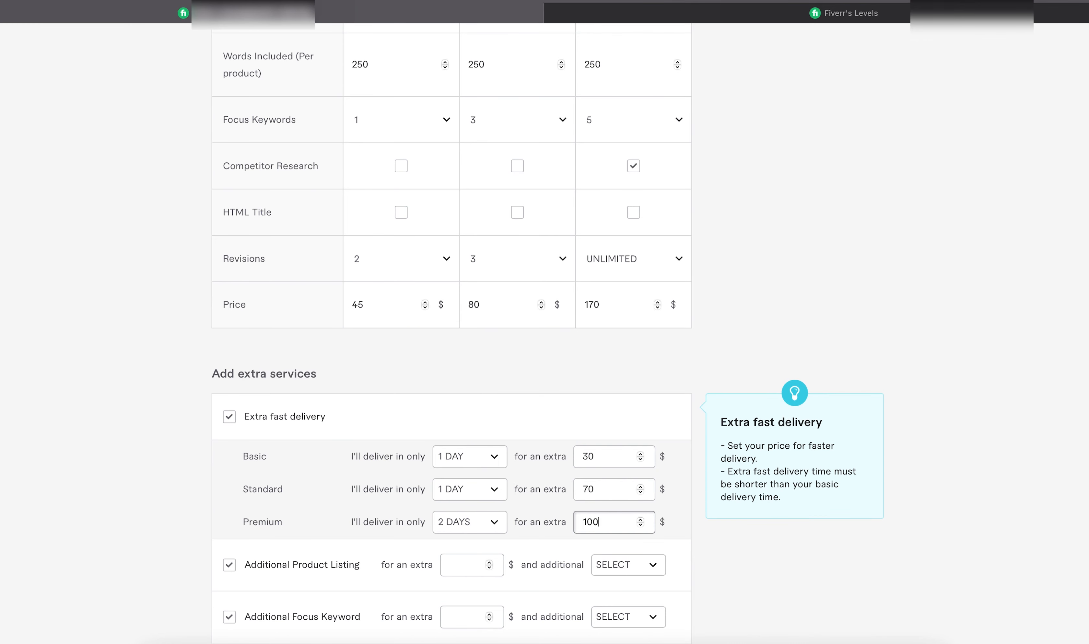
pyautogui.click(712, 533)
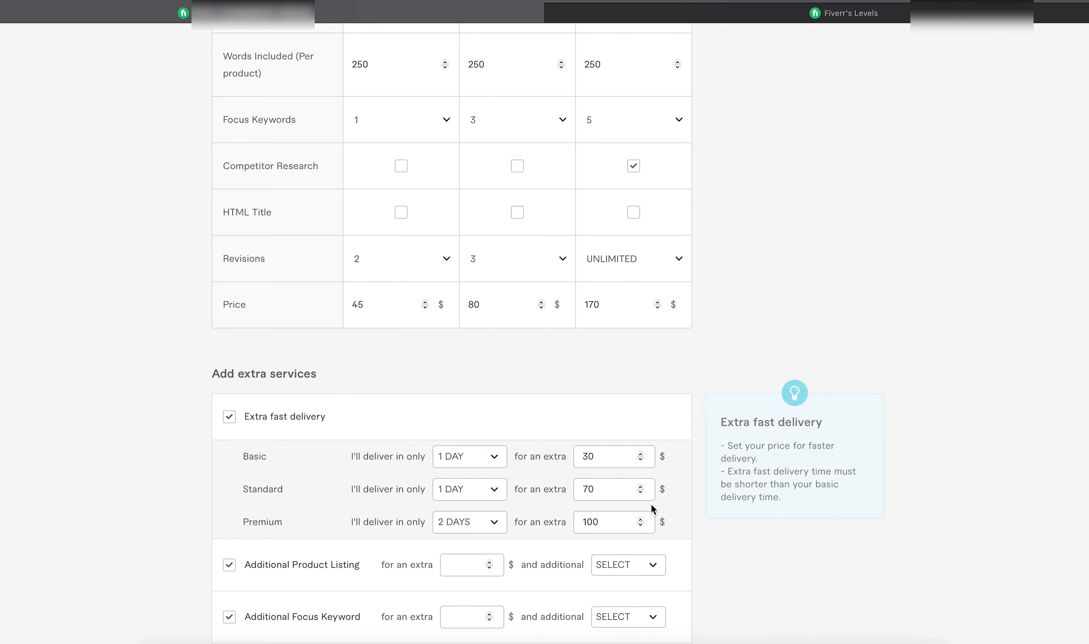
# Price Additional Product Listing at an extra $40 and Additional Focus Keyword at $15, each with 1 additional day.
pyautogui.scroll(-3, 290, 477)
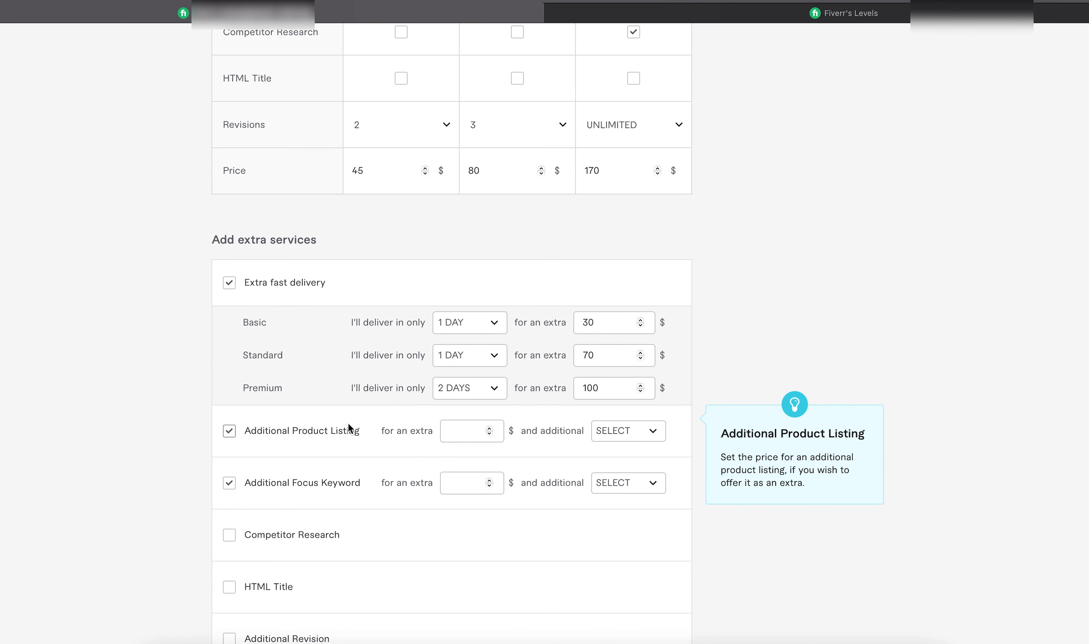
pyautogui.click(470, 429)
pyautogui.click(625, 431)
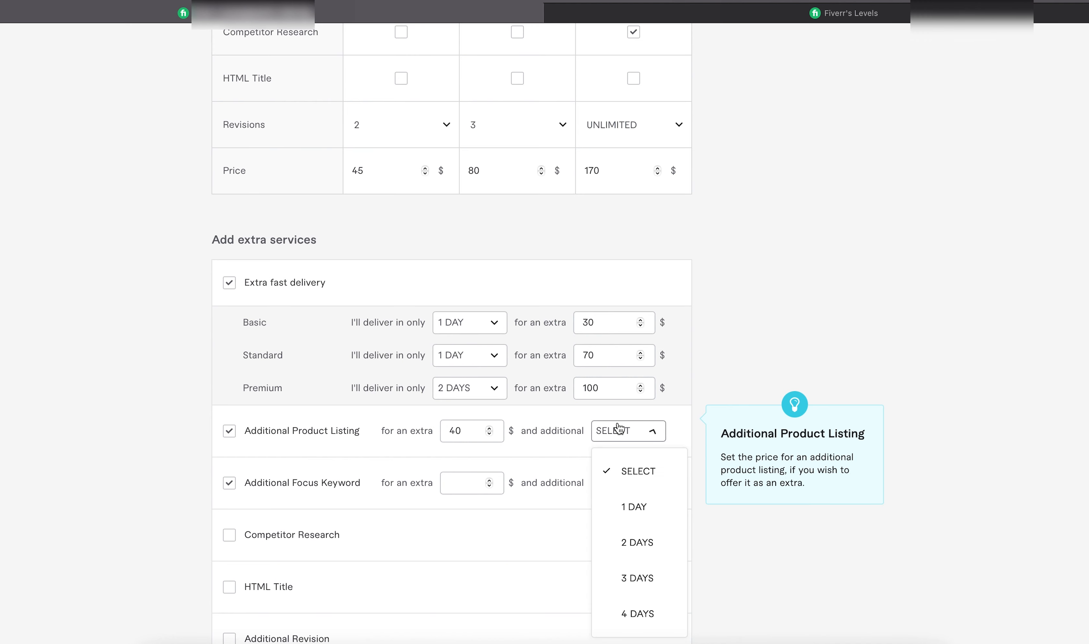
pyautogui.click(627, 506)
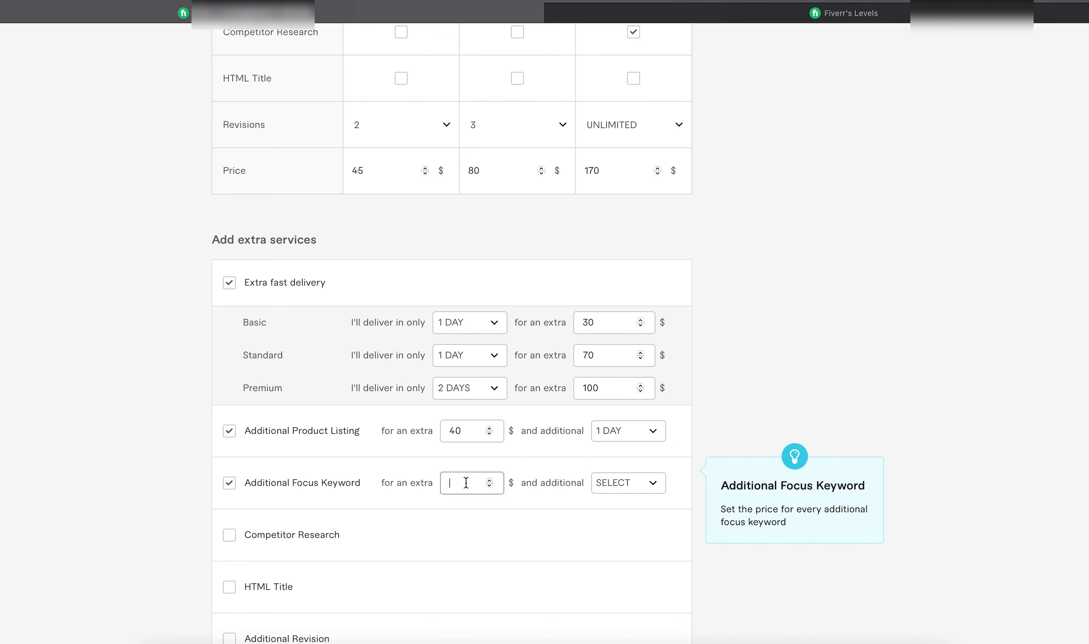
pyautogui.click(602, 489)
pyautogui.click(634, 343)
# Offer Competitor Research for an extra $30 with 1 additional day, and HTML Title for an extra $25.
pyautogui.scroll(-3, 472, 372)
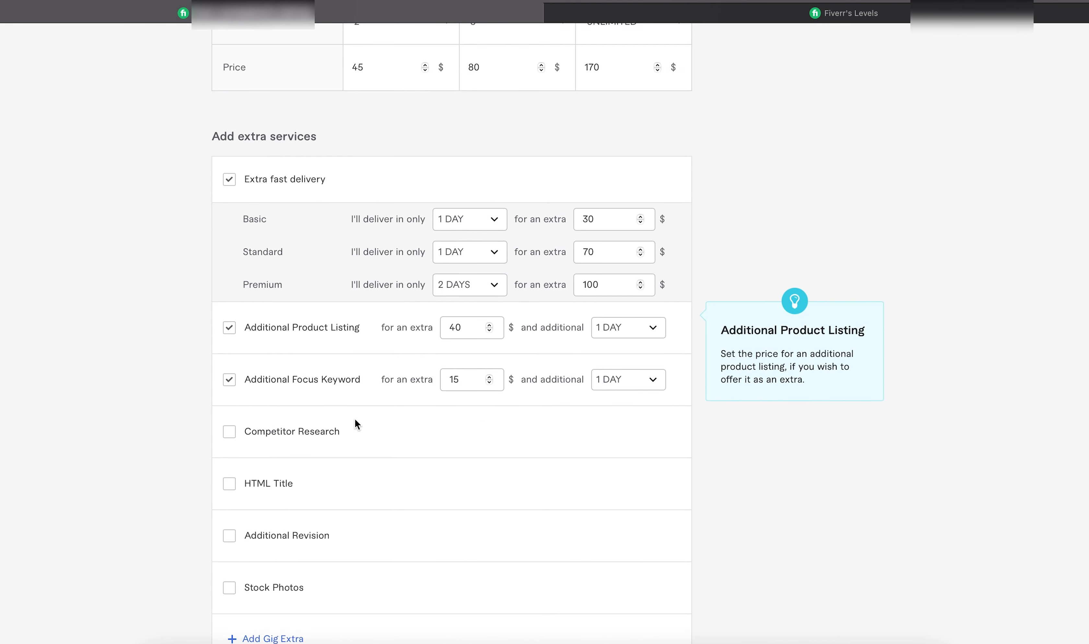
pyautogui.click(246, 424)
pyautogui.click(451, 426)
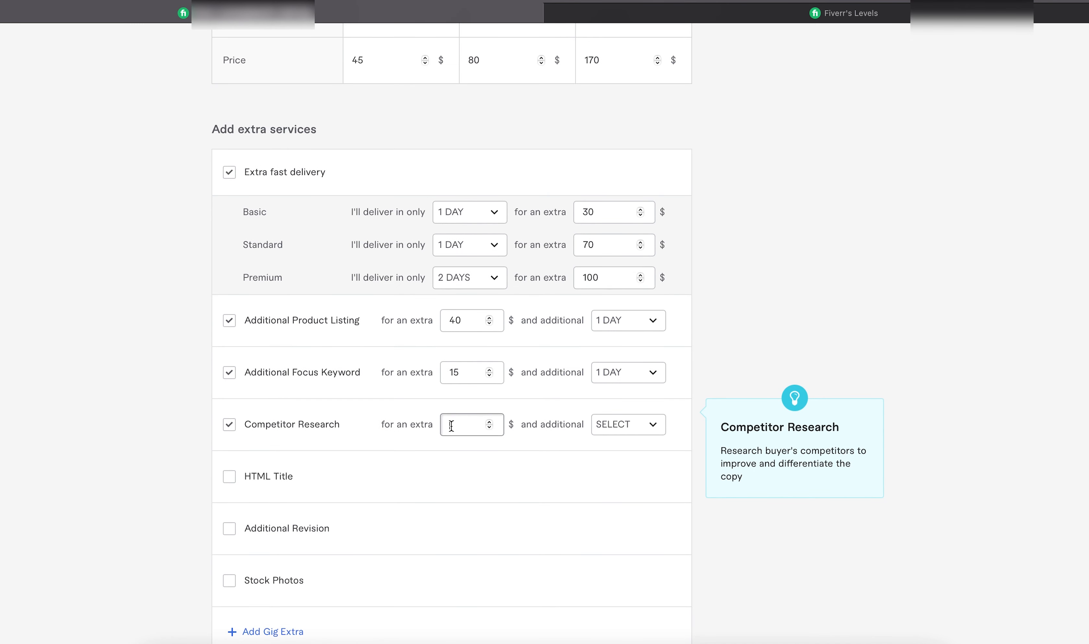
pyautogui.write('30')
pyautogui.click(612, 425)
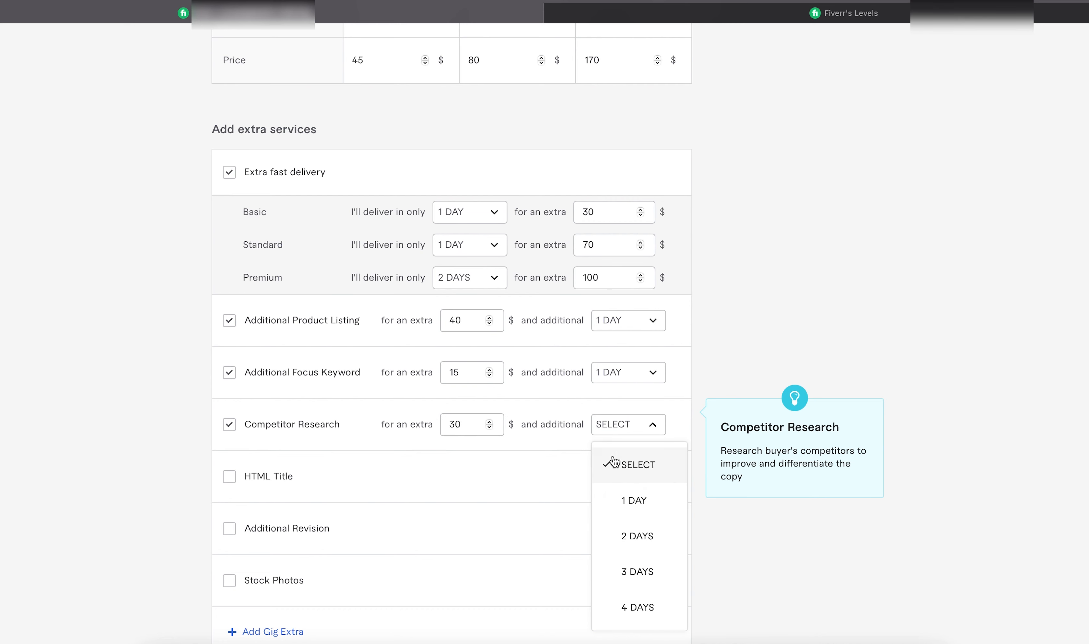
pyautogui.click(619, 499)
pyautogui.click(229, 476)
pyautogui.click(451, 482)
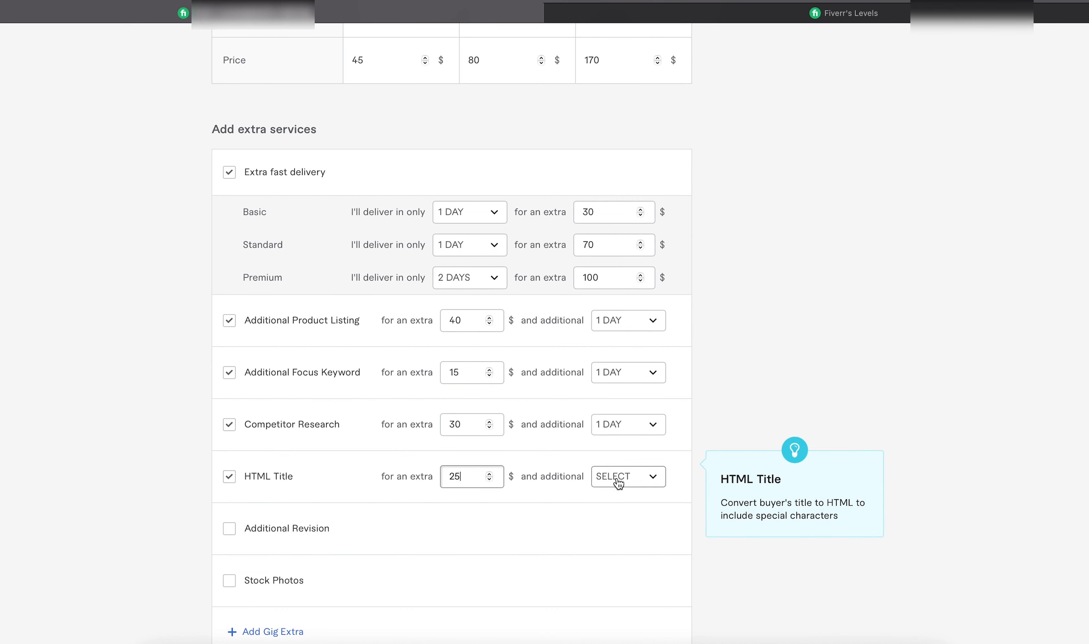
# Offer Additional Revision for an extra $10 with 1 additional day, and save the pricing to continue to Description & FAQ.
pyautogui.scroll(-2, 428, 484)
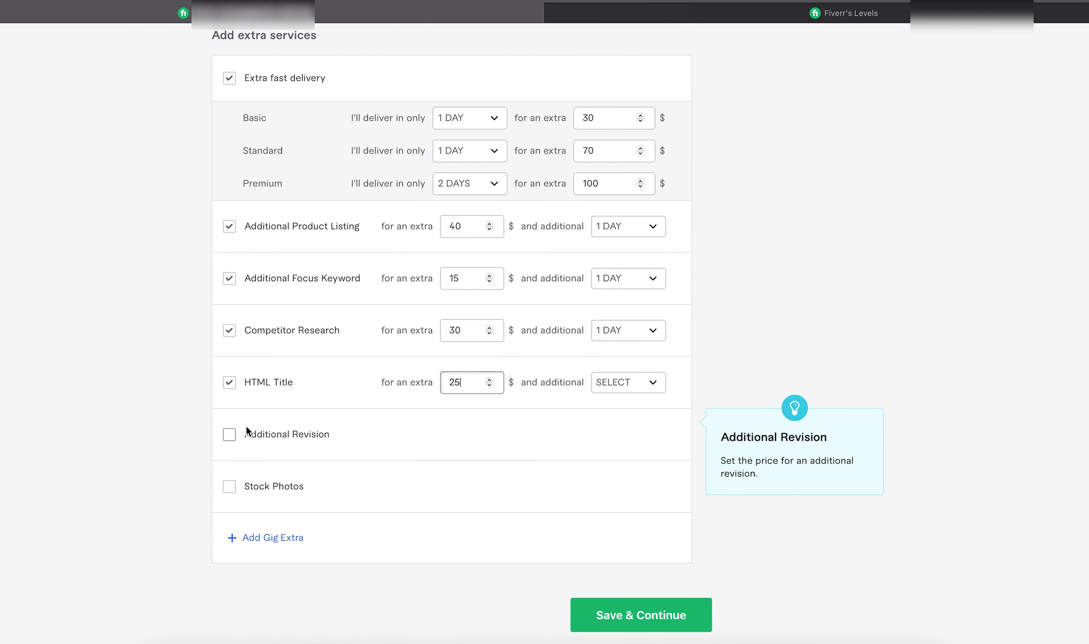
pyautogui.click(230, 435)
pyautogui.click(230, 436)
pyautogui.click(228, 436)
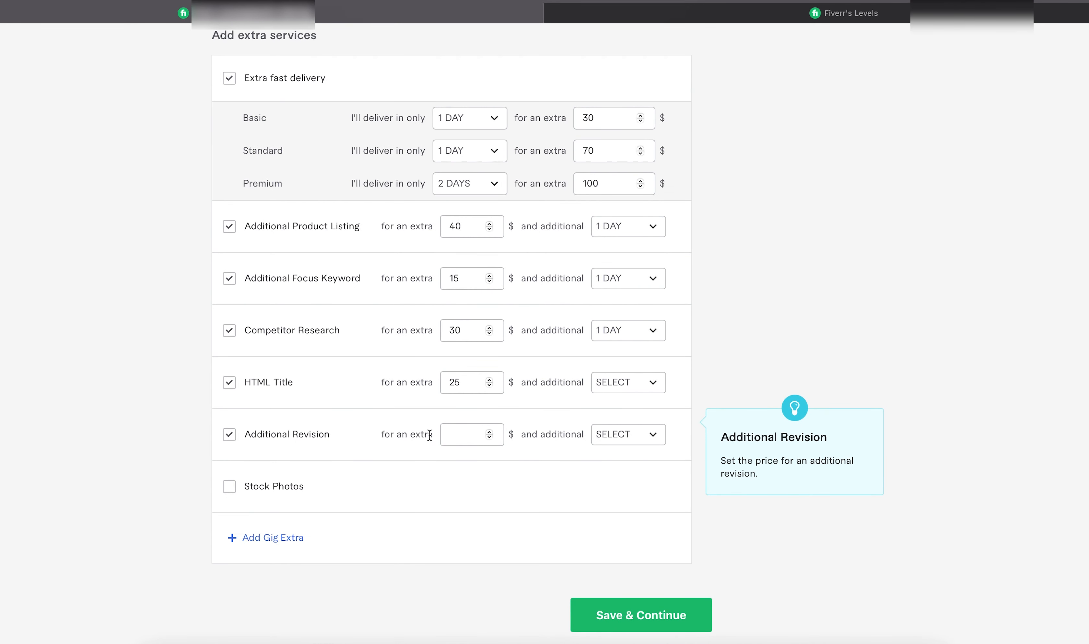
pyautogui.click(446, 435)
pyautogui.write('10')
pyautogui.click(611, 433)
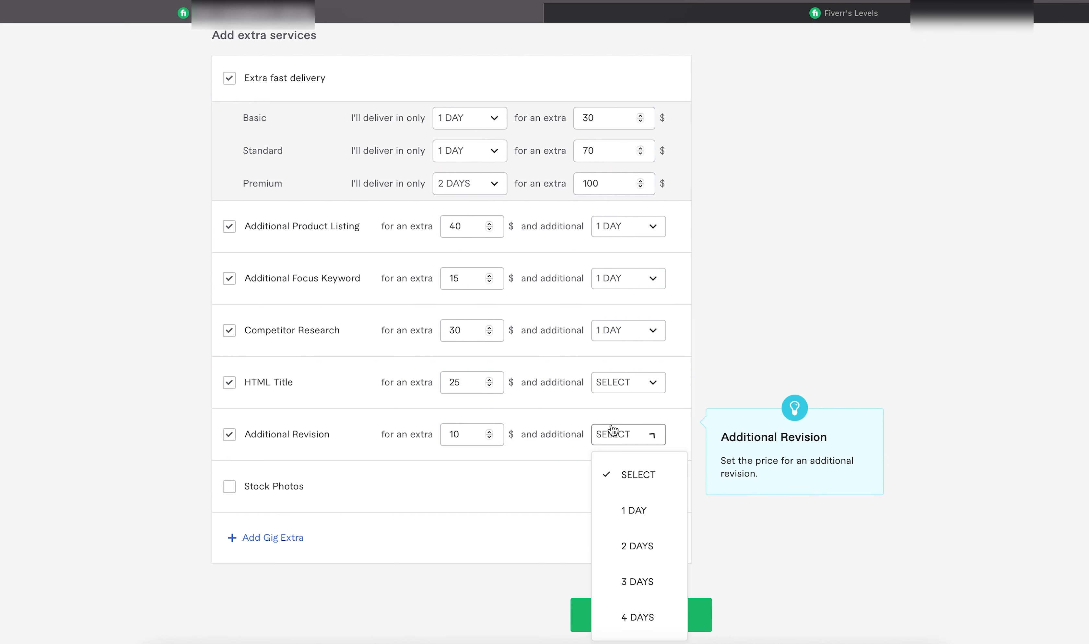
pyautogui.click(621, 509)
pyautogui.scroll(-1, 396, 547)
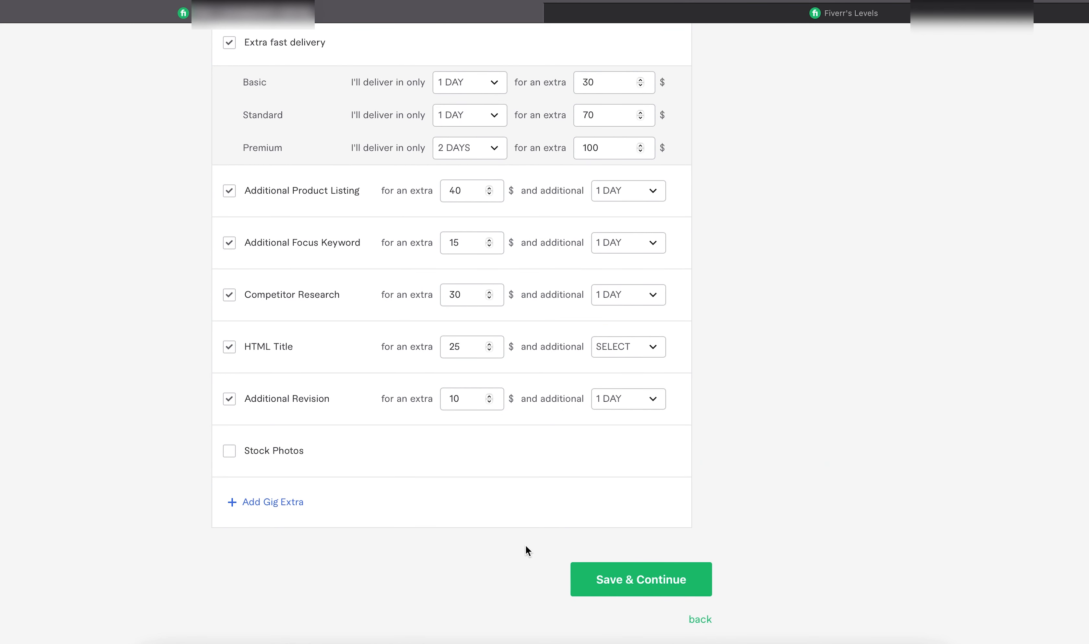
pyautogui.click(586, 576)
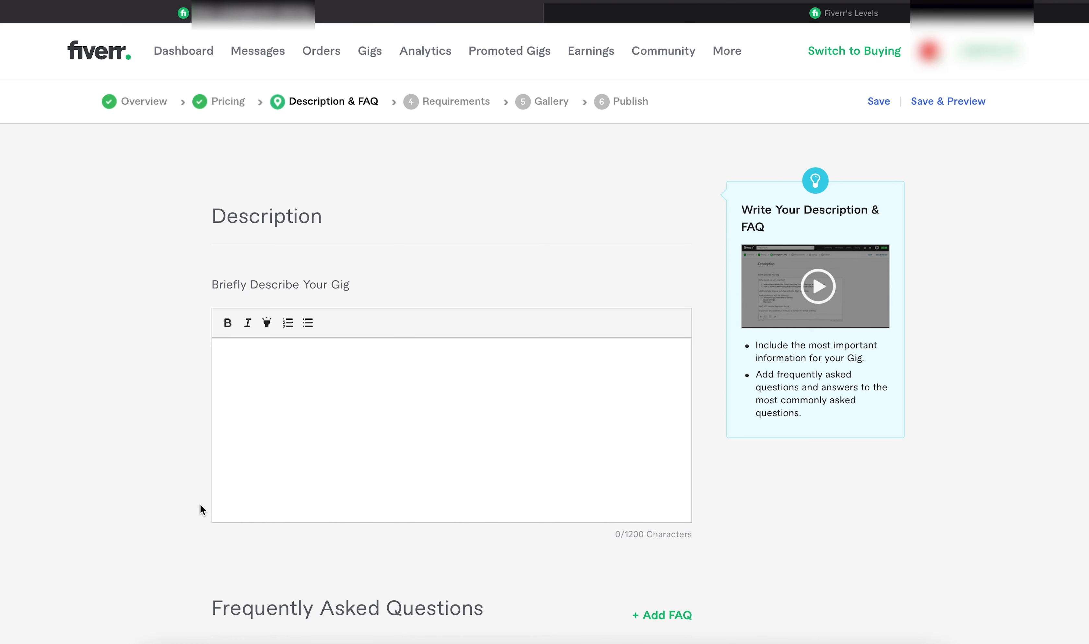
# Copy the first eight title lines from the Fiverr Gig note in Notes, paste them as the gig description and save.
pyautogui.click(316, 450)
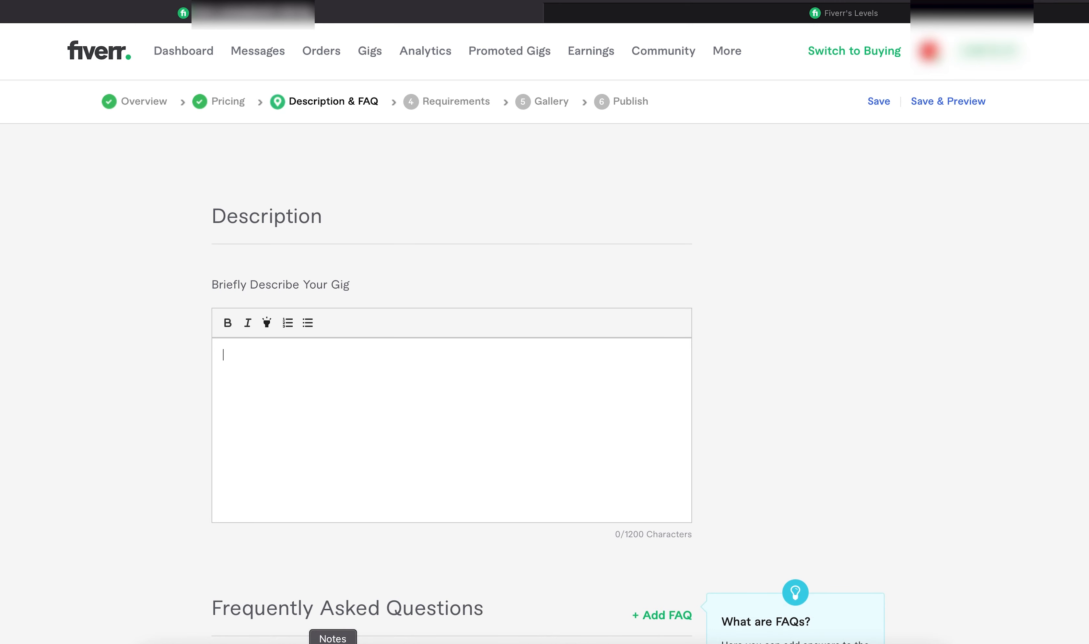
pyautogui.click(328, 641)
pyautogui.click(716, 391)
pyautogui.scroll(5, 752, 392)
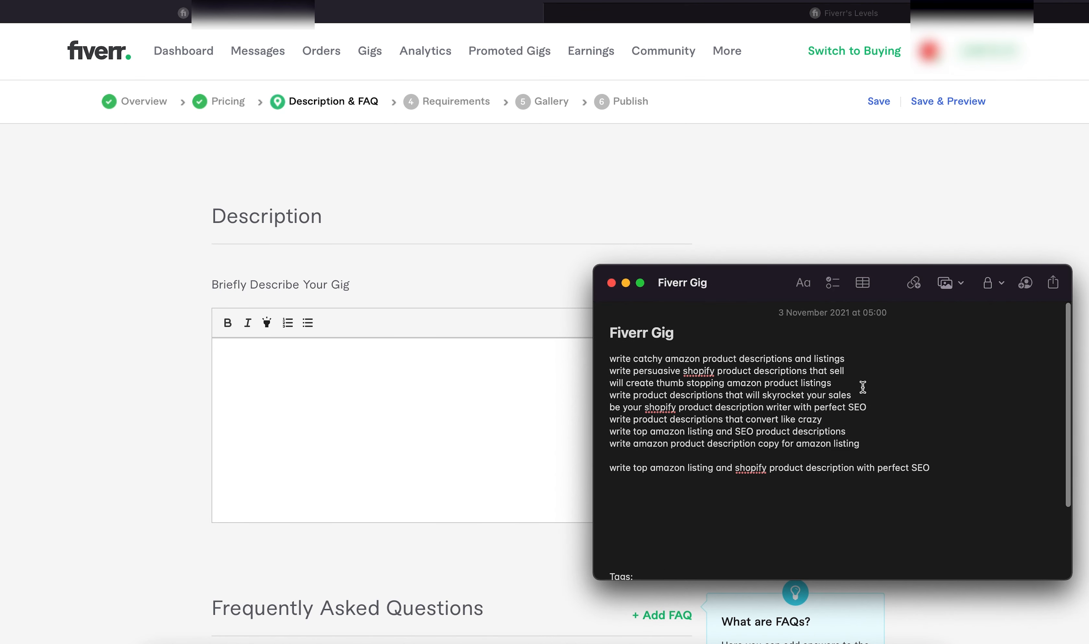
pyautogui.moveTo(869, 444); pyautogui.dragTo(606, 361)
pyautogui.press('super+c')
pyautogui.click(457, 384)
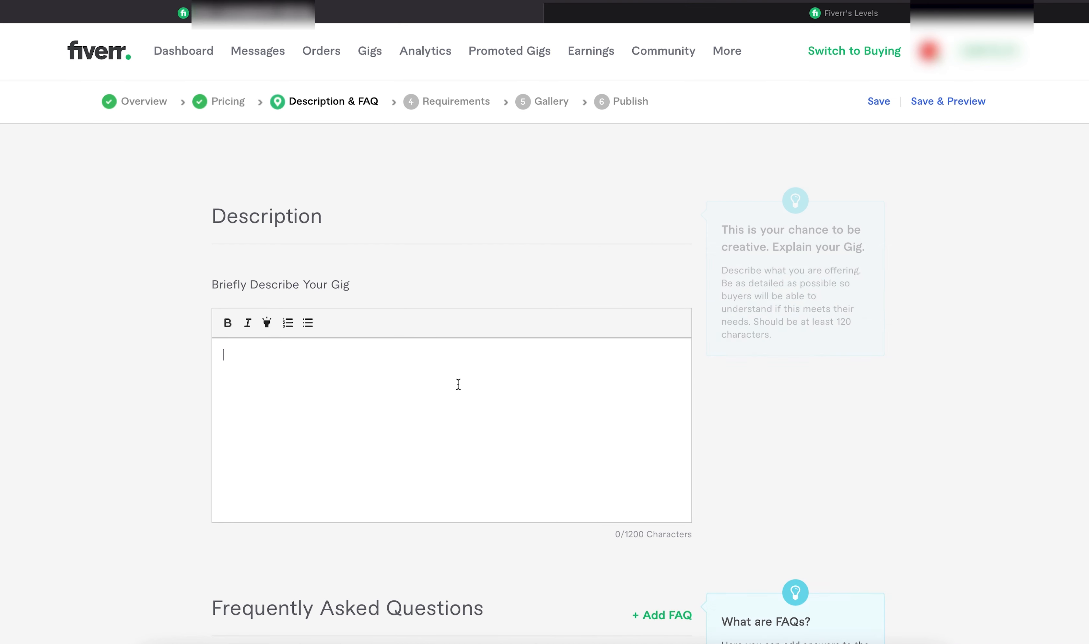
pyautogui.press('super+v')
pyautogui.scroll(-6, 512, 285)
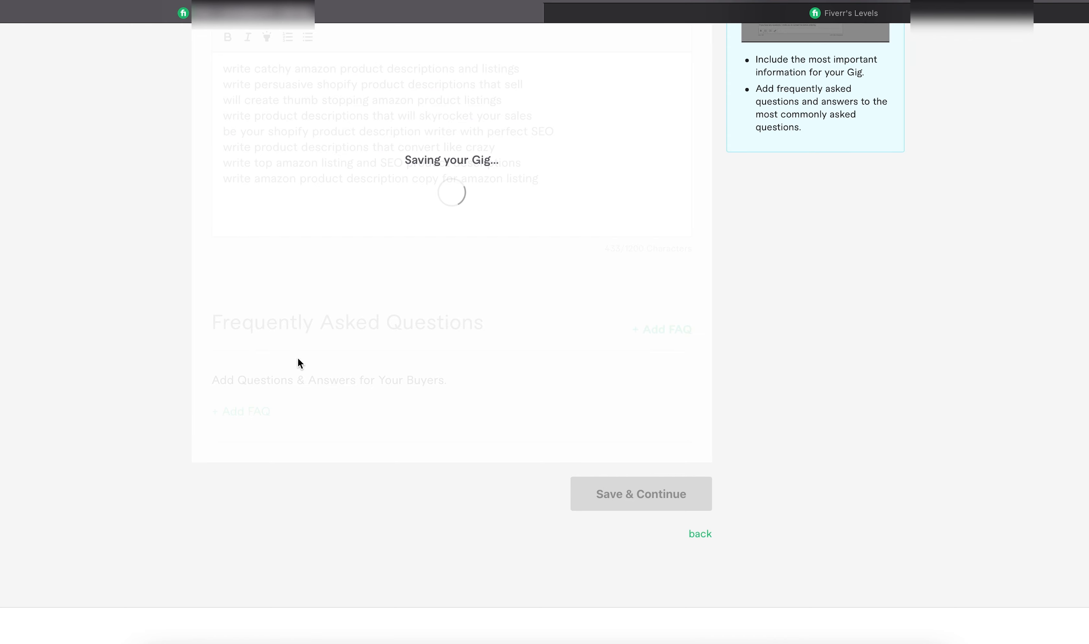
# Remove the word "amazon" from the first, third and seventh lines of the gig description.
pyautogui.scroll(1, 439, 396)
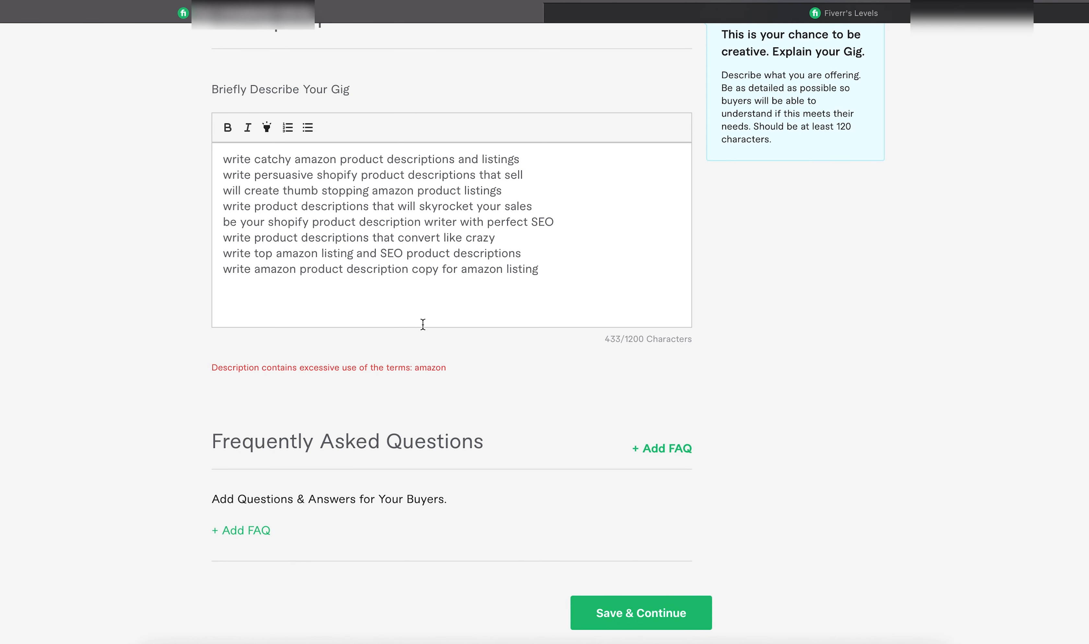
pyautogui.doubleClick(303, 255)
pyautogui.press('BackSpace')
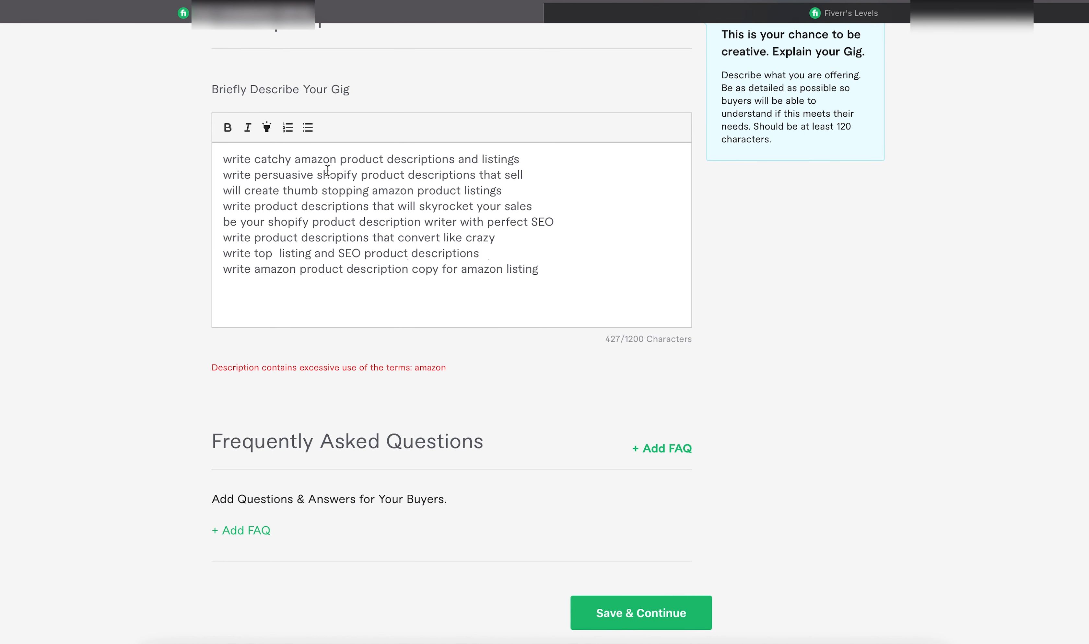
pyautogui.doubleClick(315, 160)
pyautogui.press('BackSpace')
pyautogui.doubleClick(382, 189)
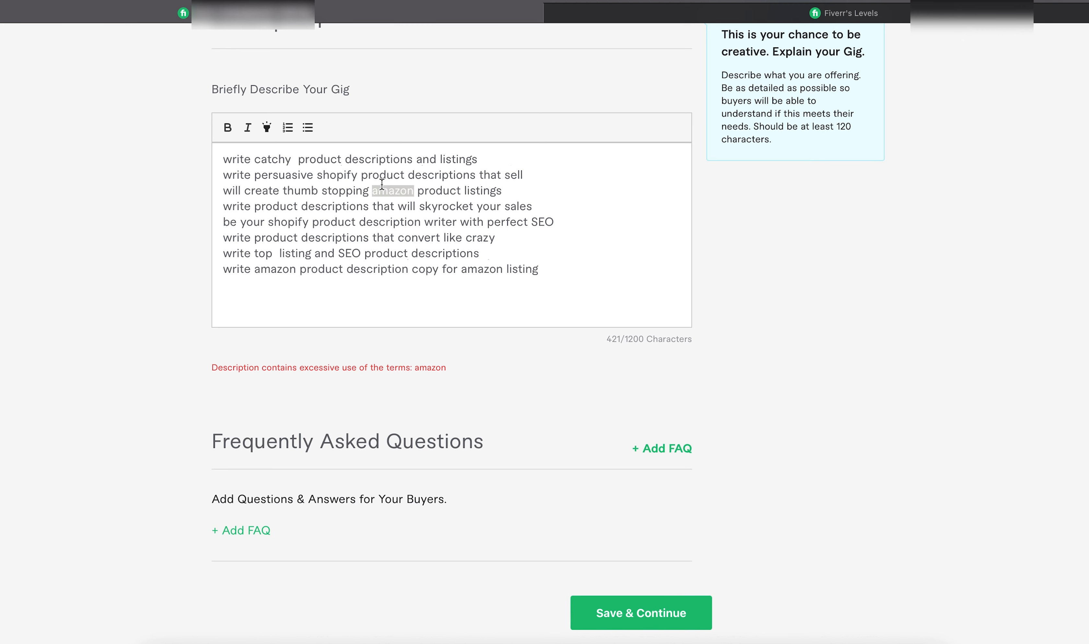
pyautogui.press('BackSpace')
# Remove both occurrences of "amazon" from the last line of the gig description.
pyautogui.scroll(-1, 632, 612)
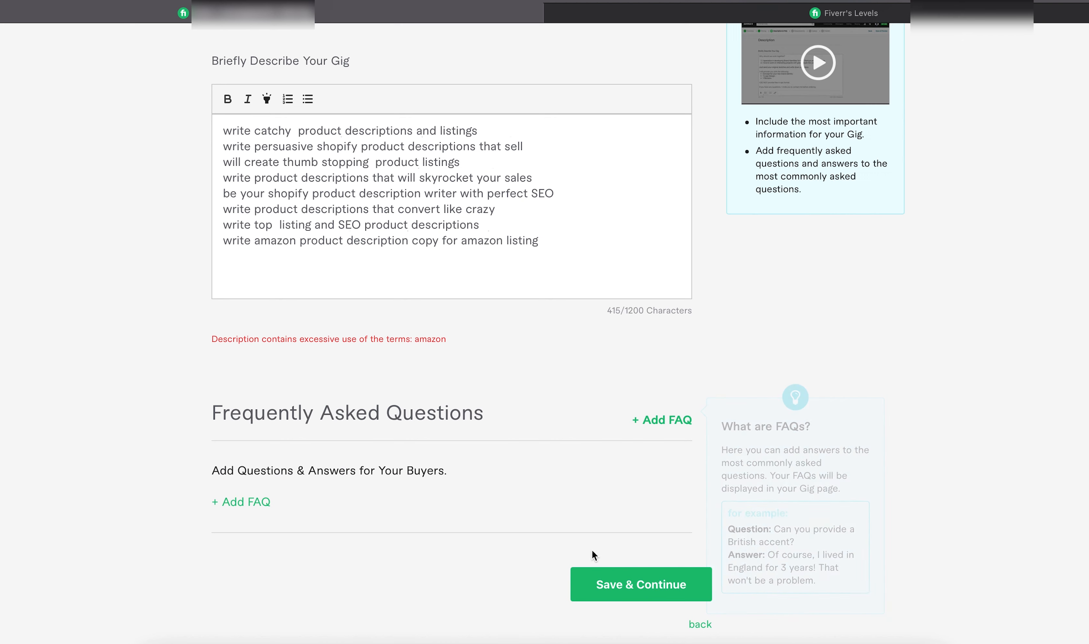
pyautogui.scroll(1, 437, 460)
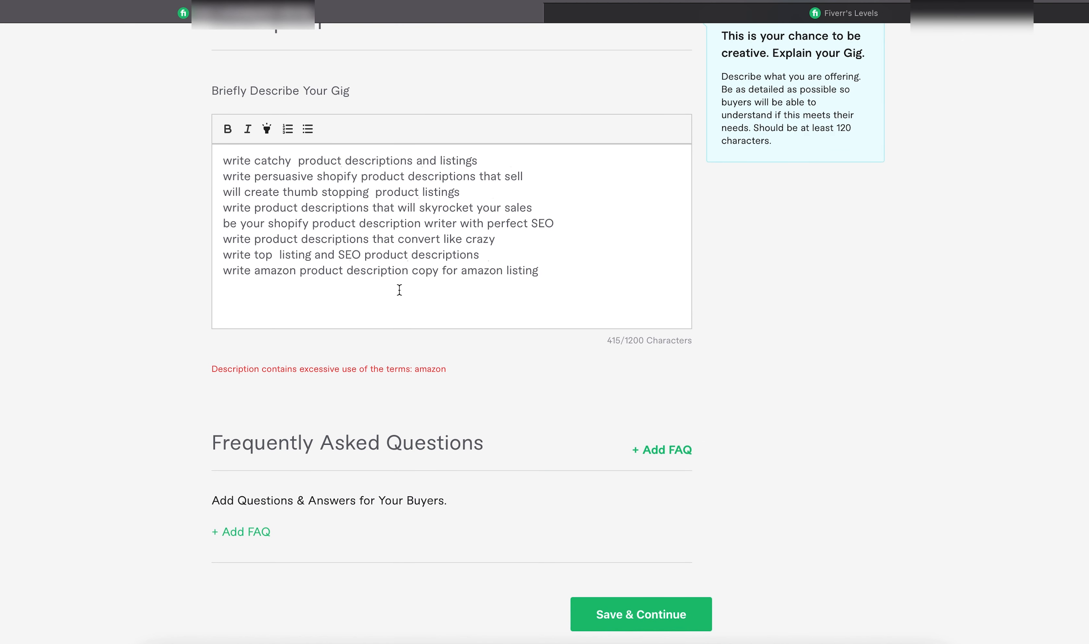
pyautogui.doubleClick(475, 271)
pyautogui.press('BackSpace')
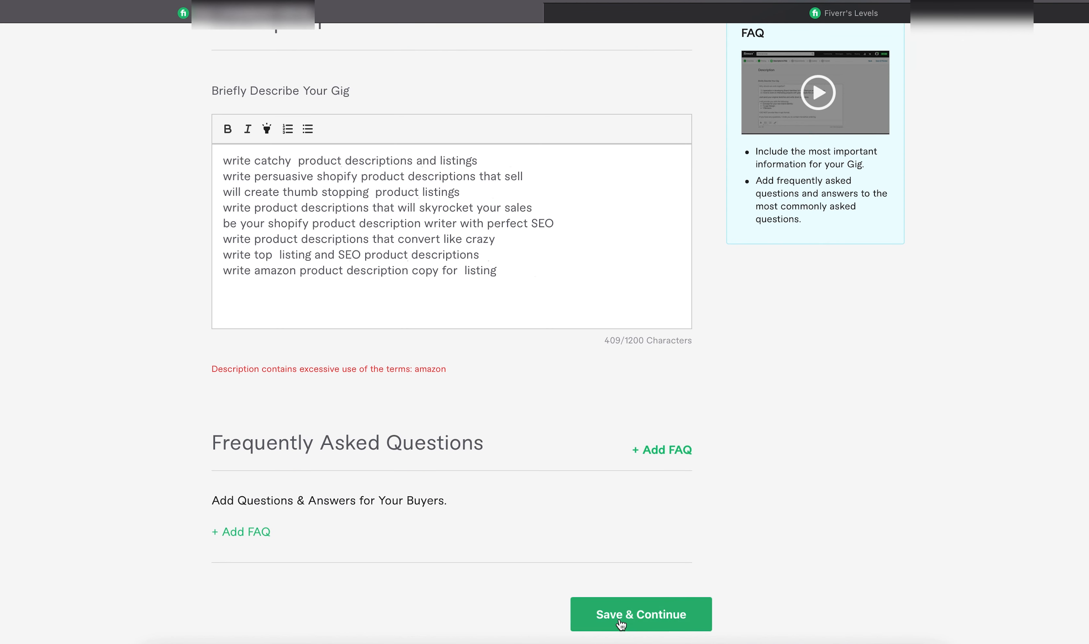
pyautogui.scroll(-1, 614, 610)
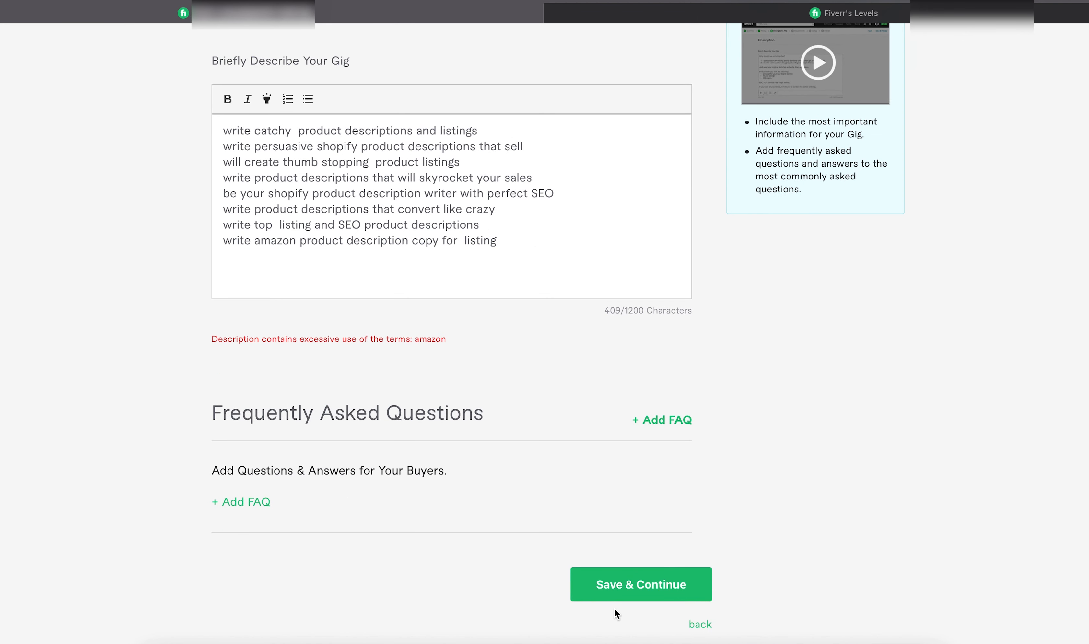
pyautogui.doubleClick(276, 241)
pyautogui.press('BackSpace')
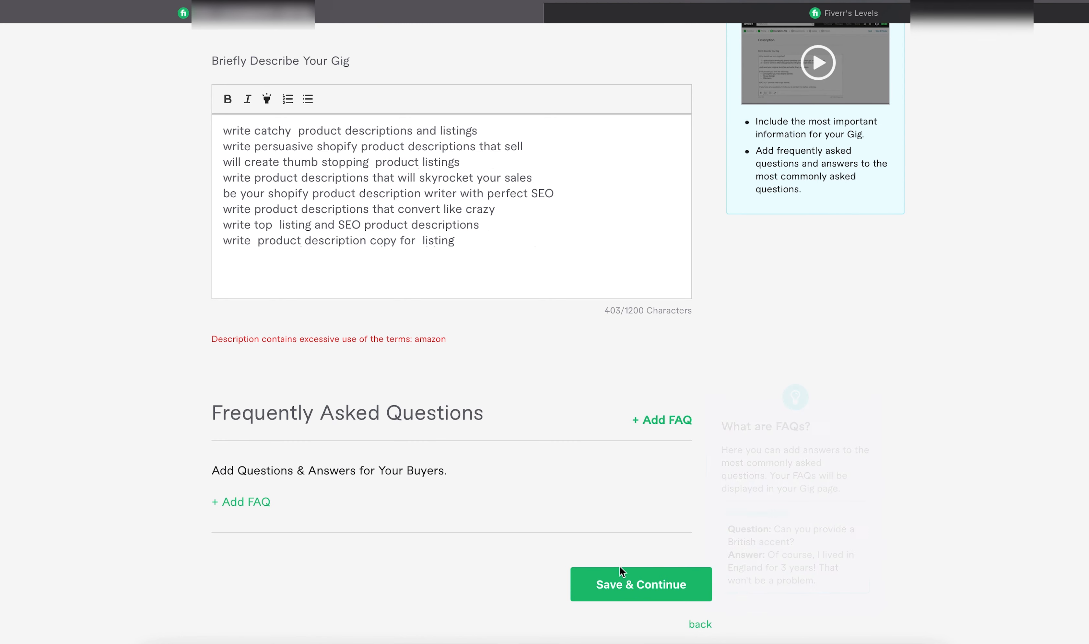
# Cut the whole description text, paste it back into the emptied description, and save to continue to Requirements.
pyautogui.hotkey('ctrl', 'a')
pyautogui.press('BackSpace')
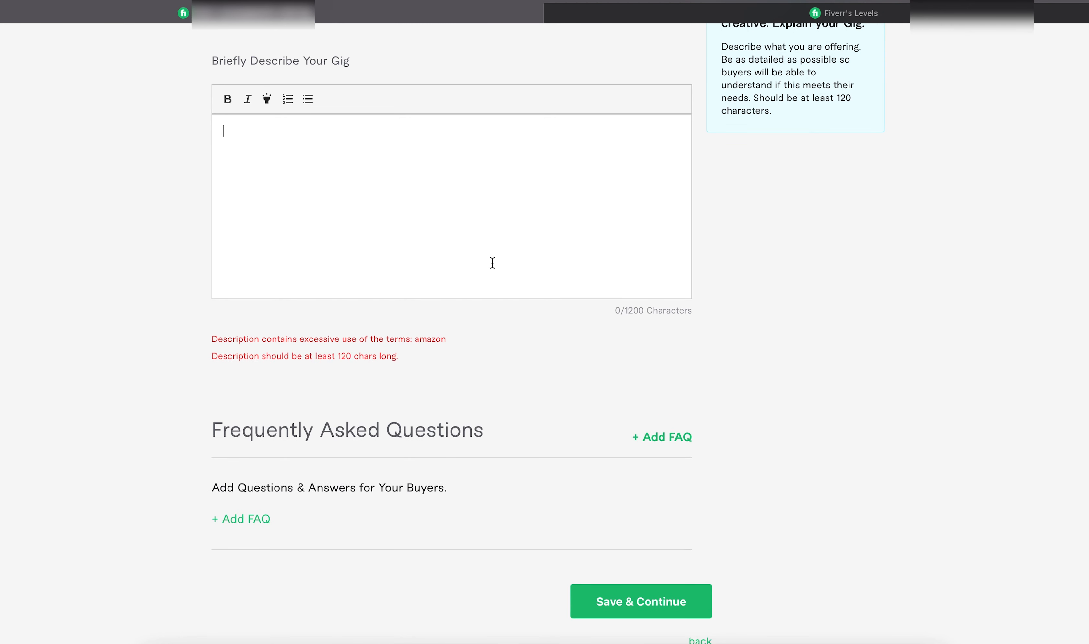
pyautogui.hotkey('ctrl', 'v')
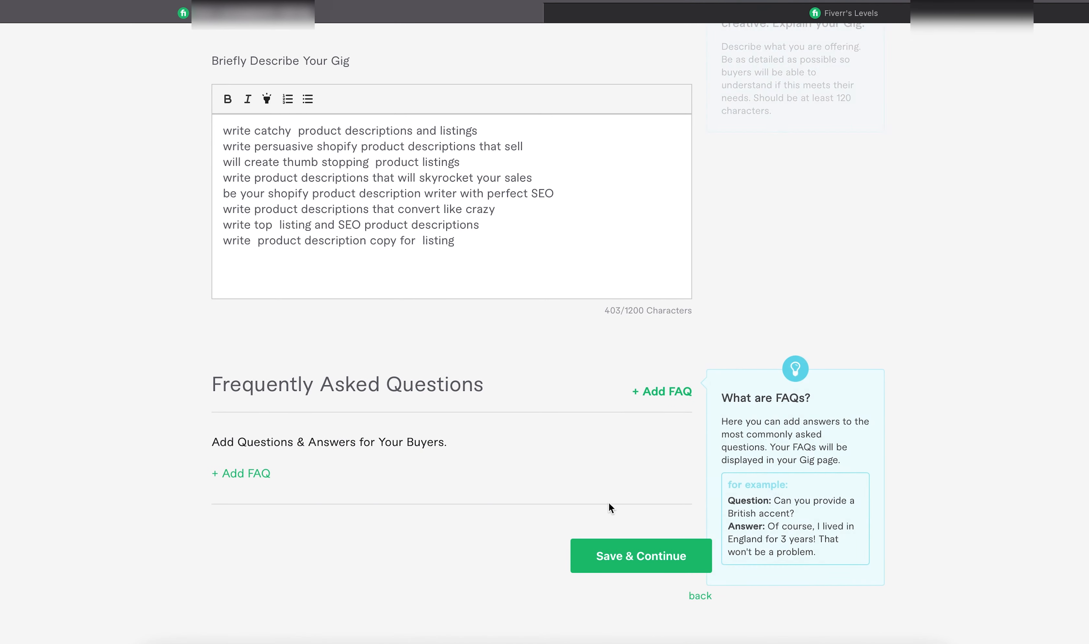
pyautogui.click(634, 545)
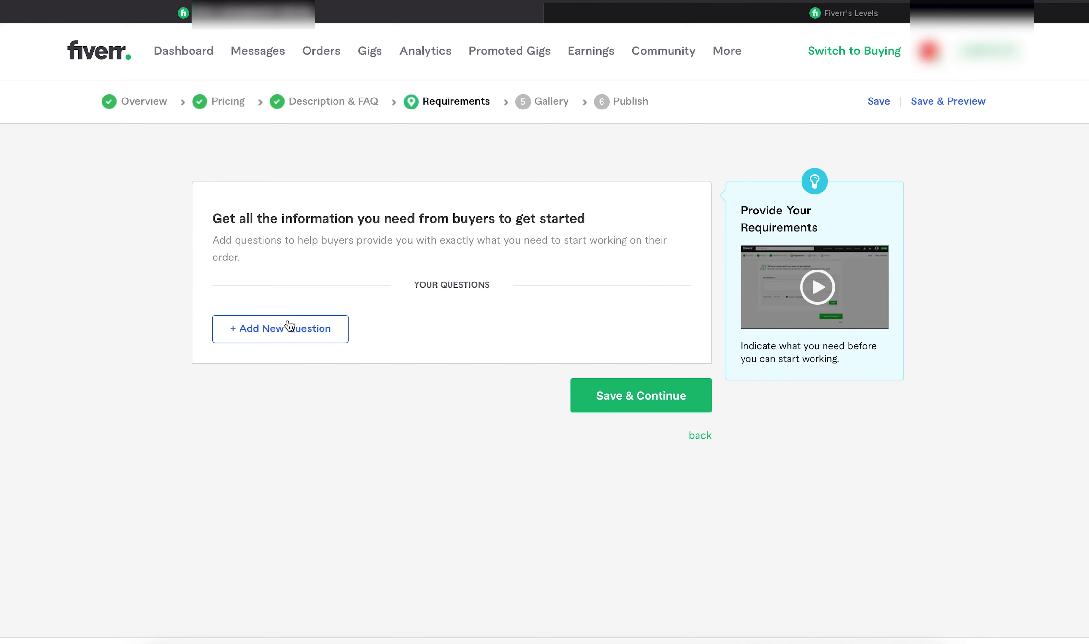
# Add the required free-text buyer question "Share your shop url, product url." and save the requirements to continue to Gallery.
pyautogui.click(292, 334)
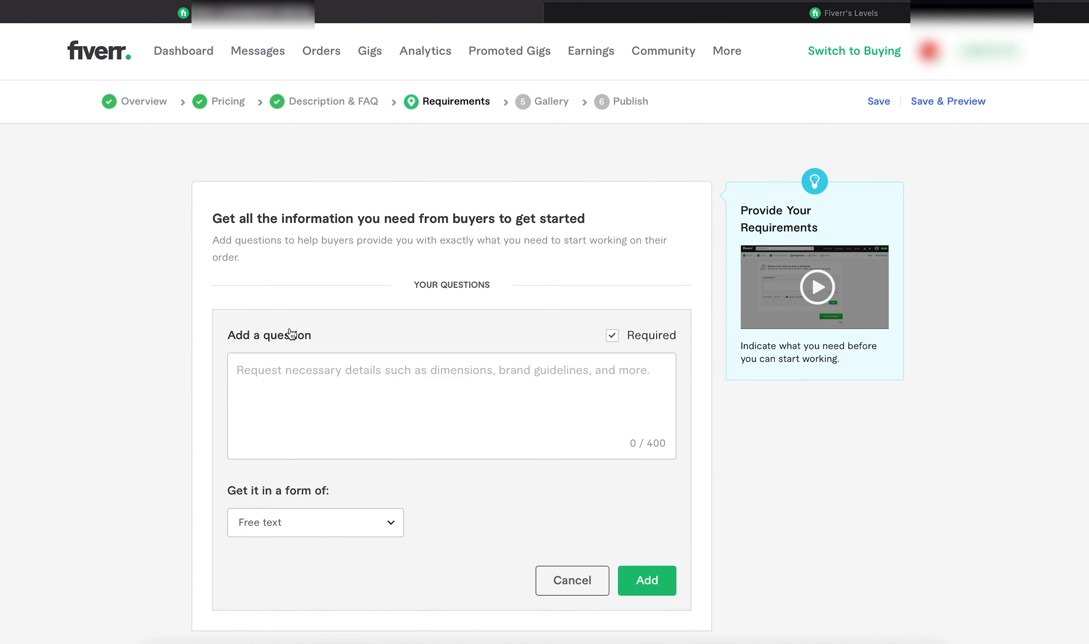
pyautogui.click(319, 417)
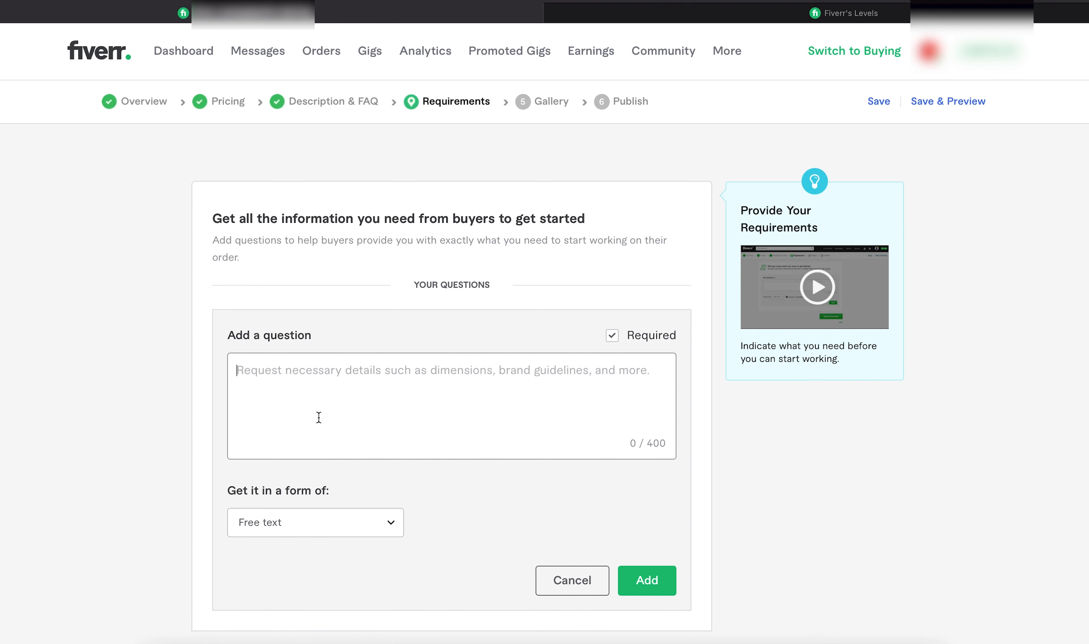
pyautogui.write('Share you r')
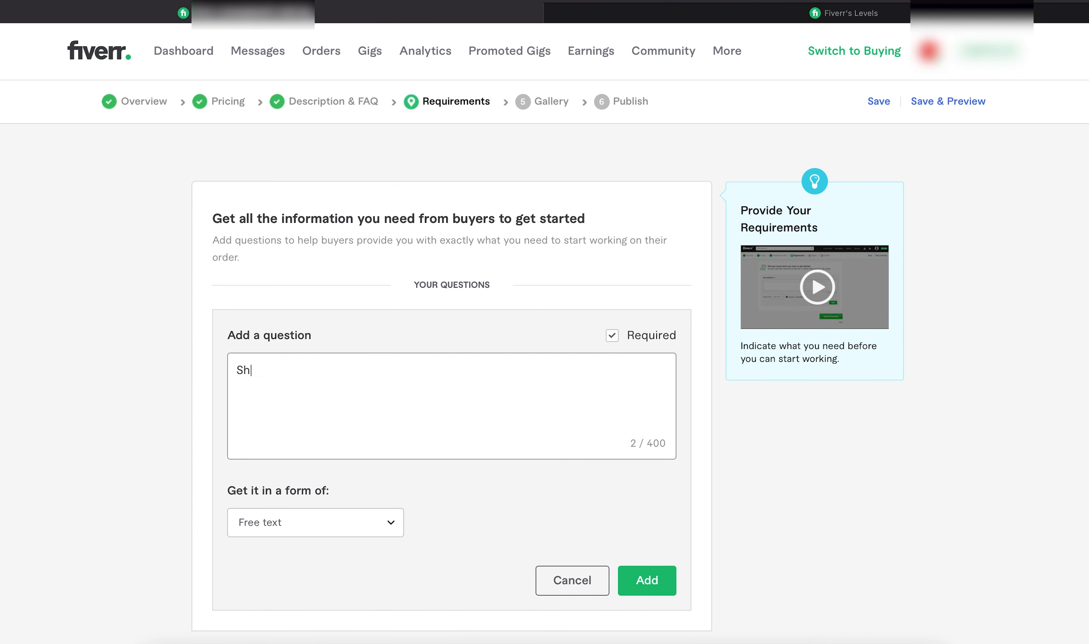
pyautogui.press('BackSpace')
pyautogui.press('BackSpace')
pyautogui.write('r shop url, product url')
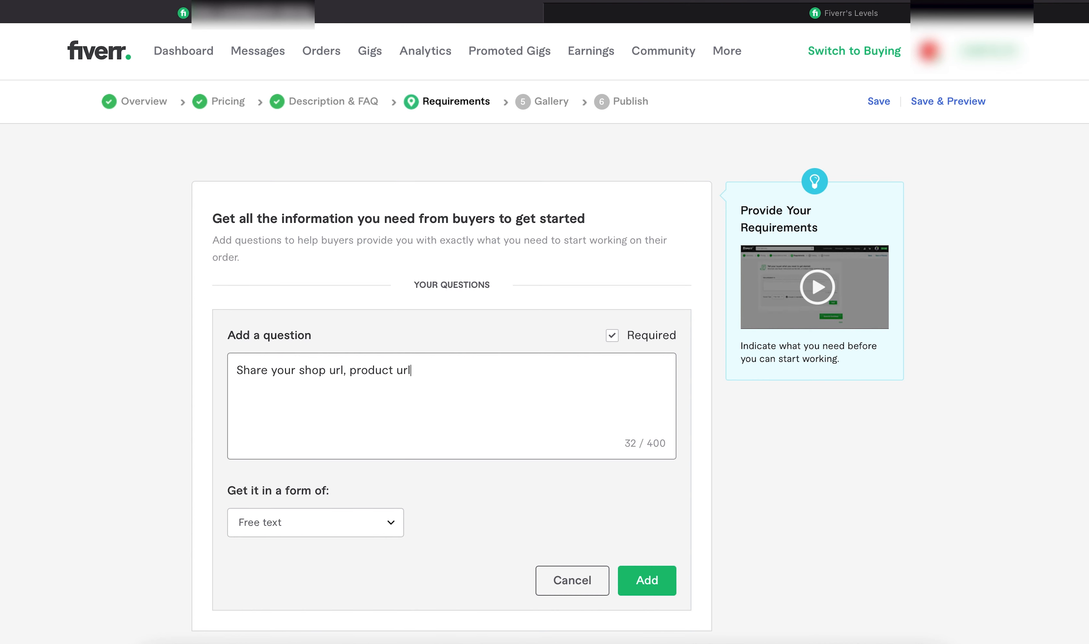
pyautogui.write('.')
pyautogui.click(656, 586)
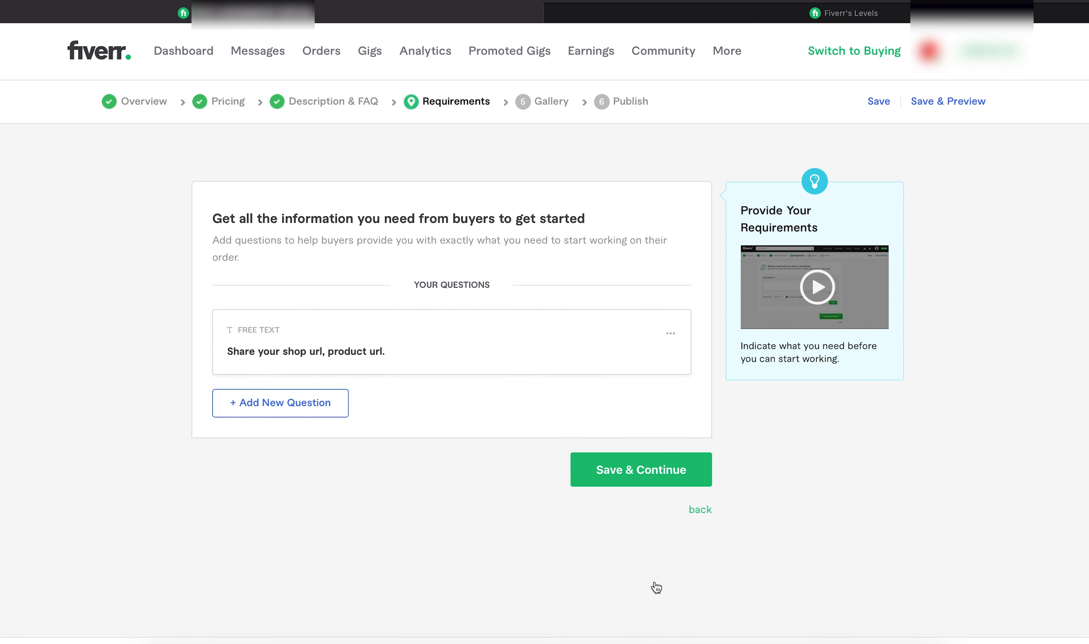
pyautogui.click(631, 481)
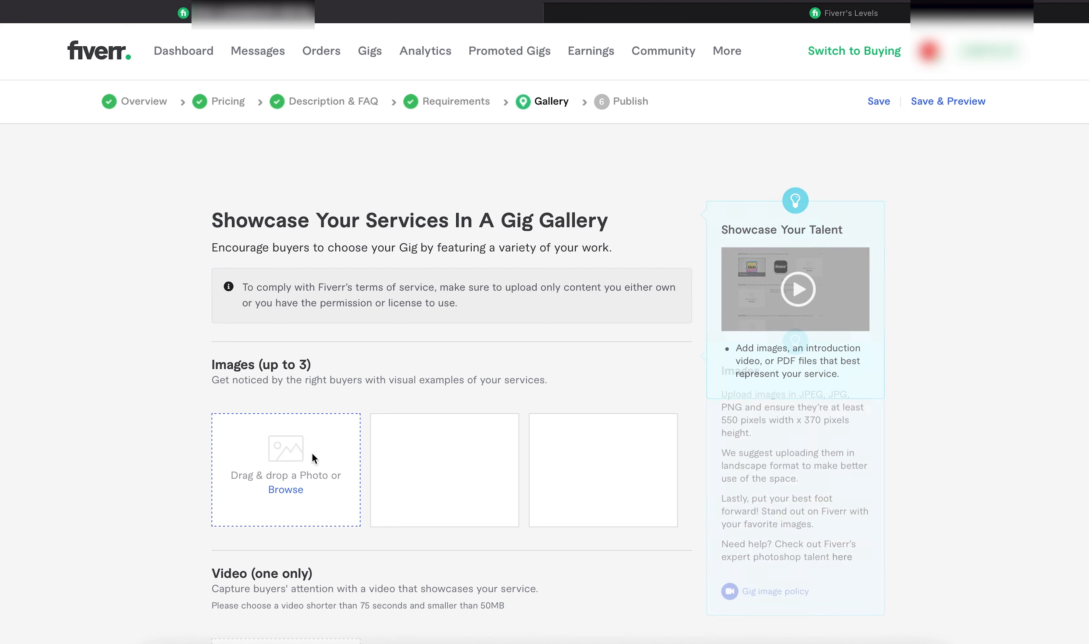
# Review the image, video and document upload sections and try to save the gallery without uploading any files.
pyautogui.scroll(-2, 312, 458)
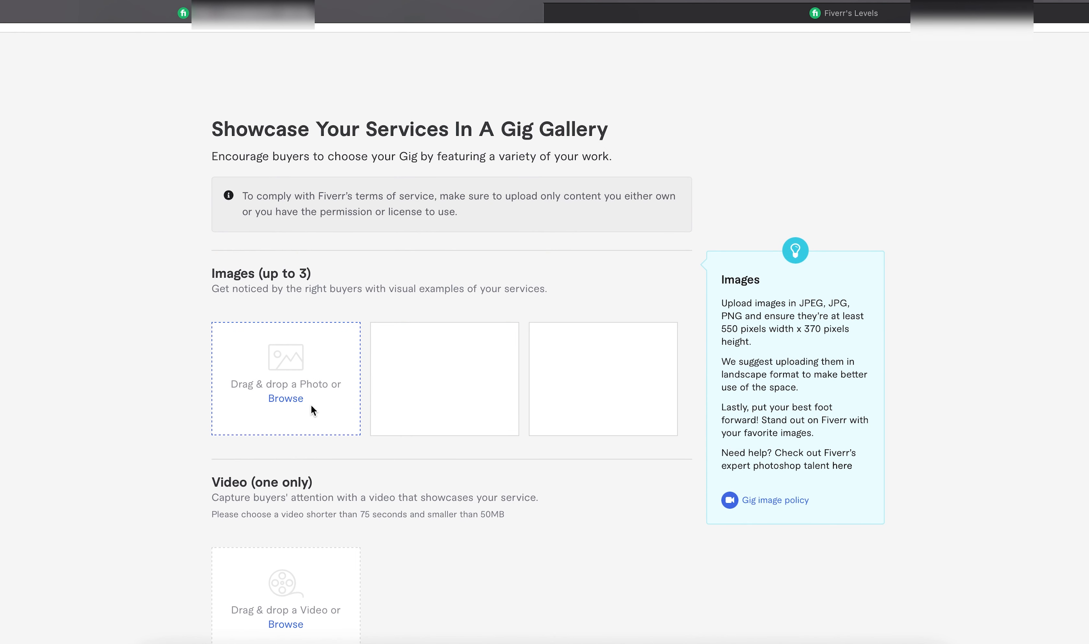
pyautogui.scroll(-4, 311, 405)
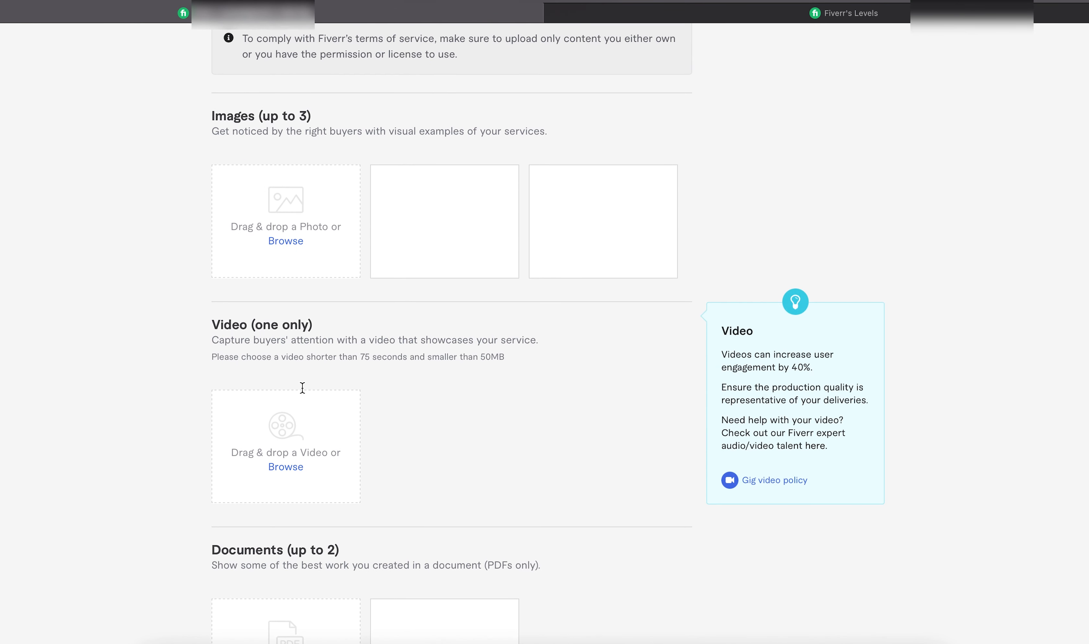
pyautogui.scroll(-4, 502, 250)
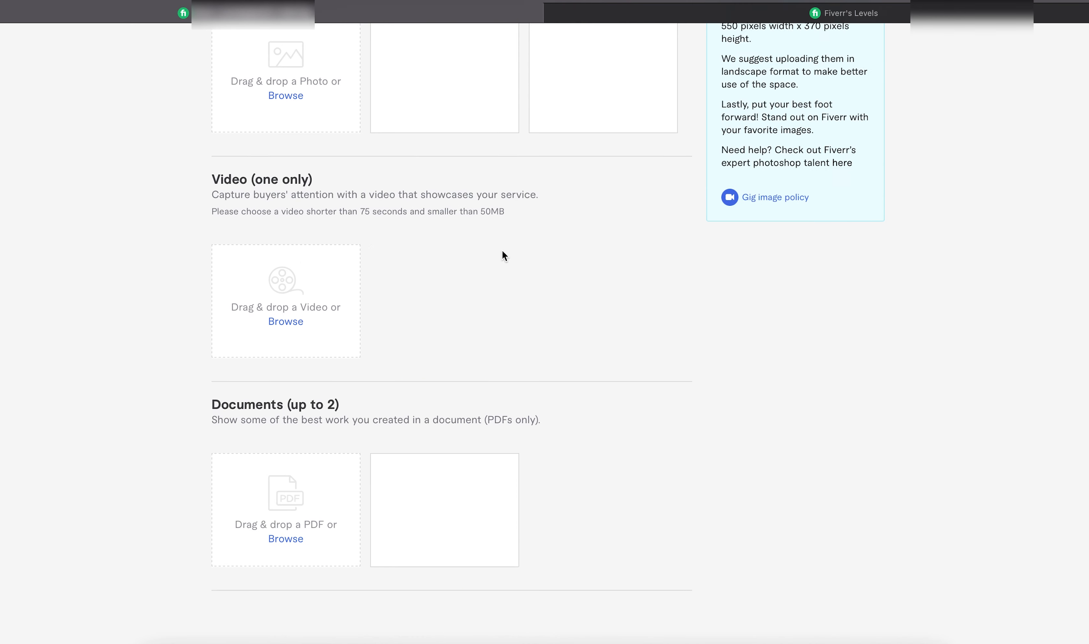
pyautogui.scroll(-1, 437, 484)
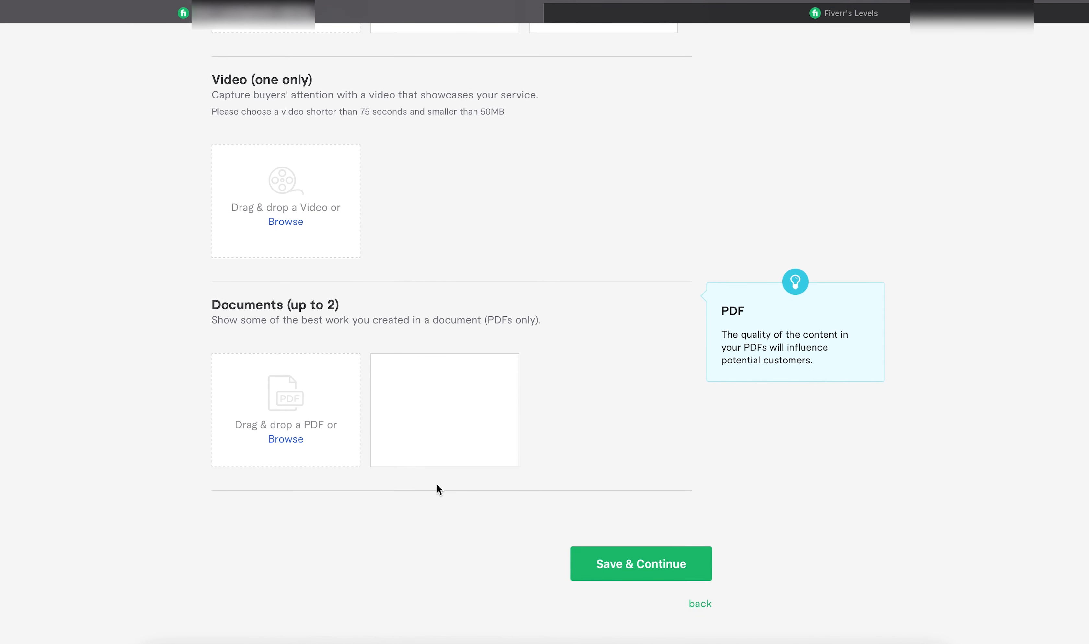
pyautogui.click(602, 565)
pyautogui.scroll(5, 518, 513)
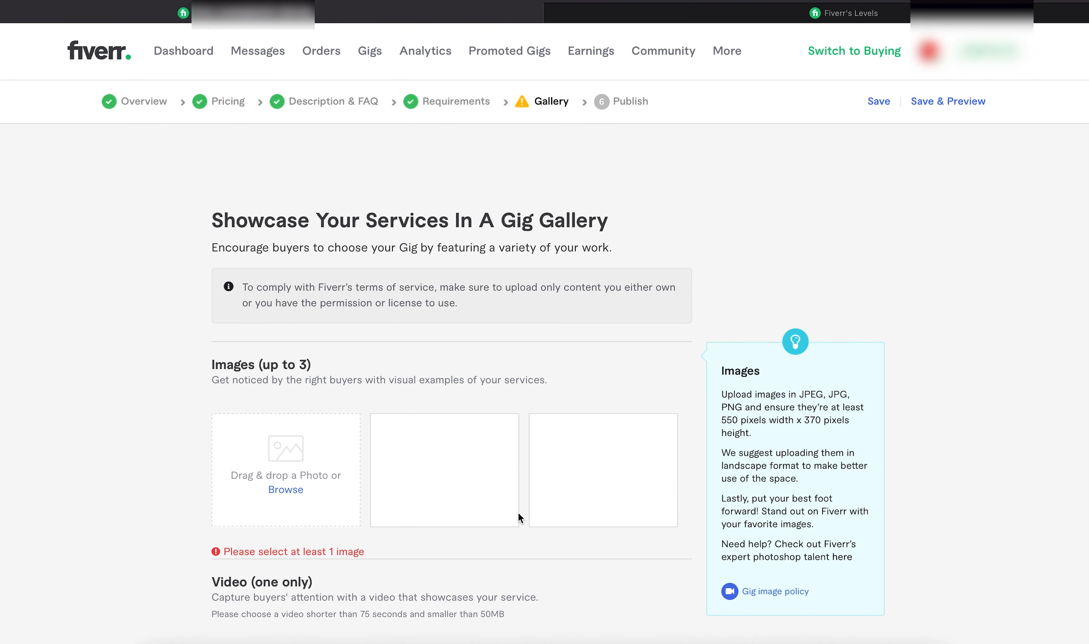
pyautogui.scroll(-1, 518, 512)
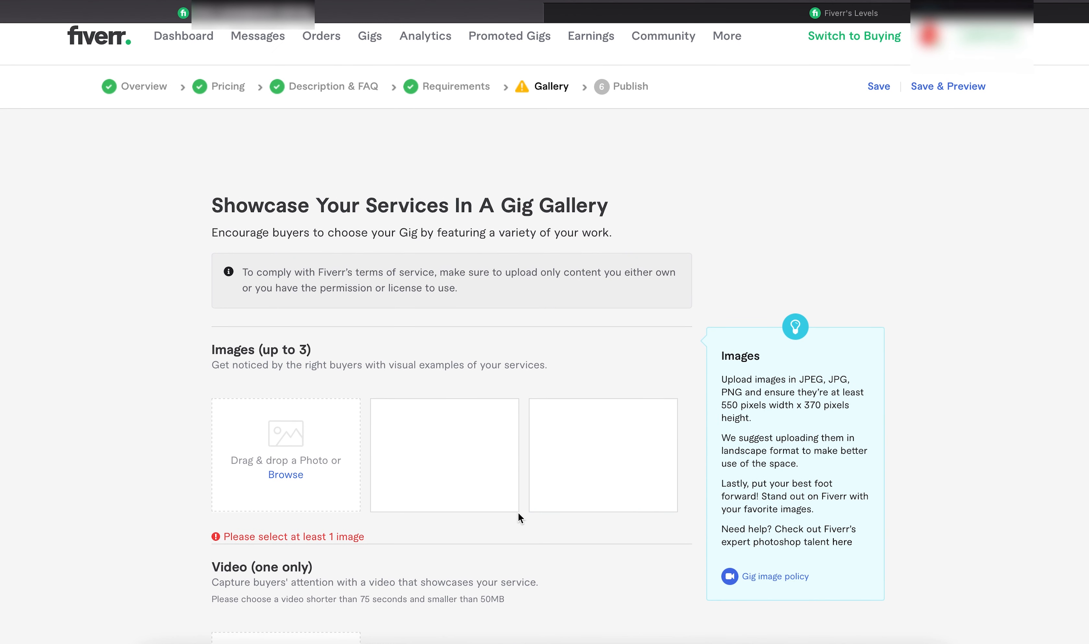